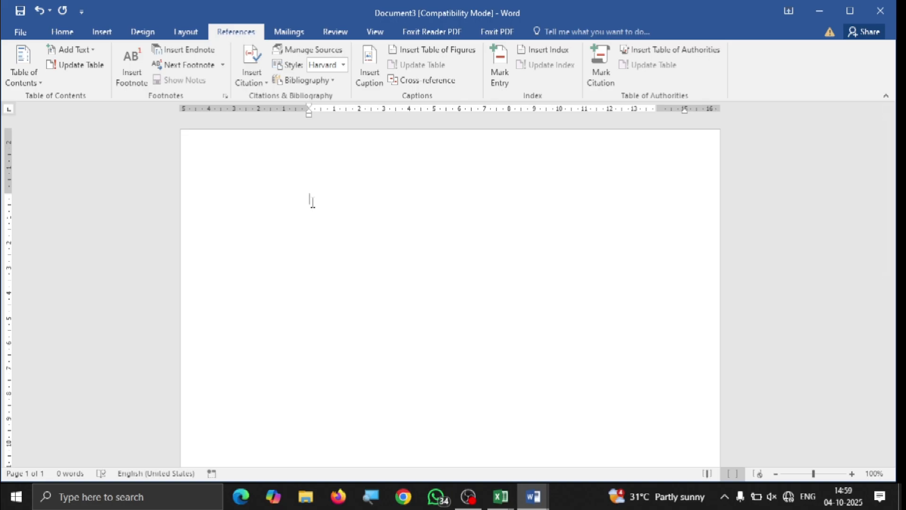
Generate sample paragraphs in the blank document with =rand().
{"action": "type", "text": "="}
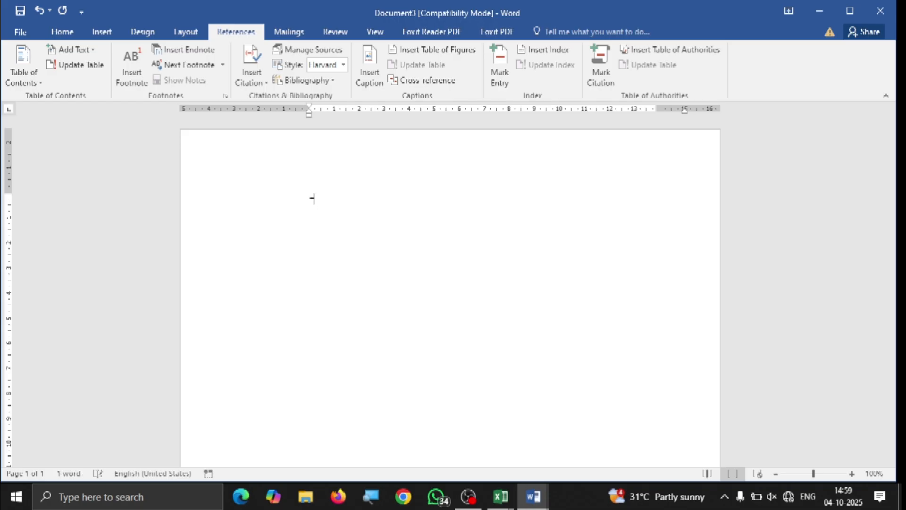
{"action": "type", "text": "rand()"}
{"action": "key", "text": "Return"}
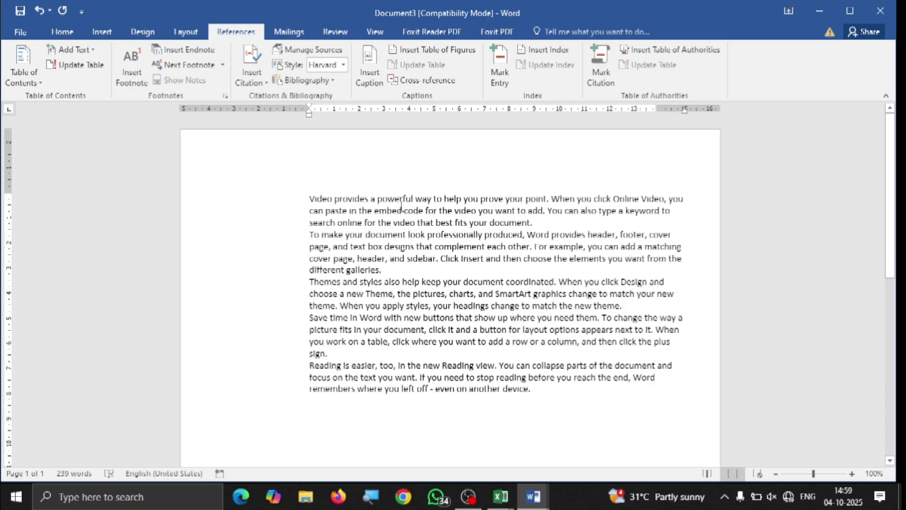
Insert the title lines "Ms word", "Ms excel" and "Ms powerpoint" above the first, third and fifth paragraphs respectively.
{"action": "left_click", "coordinate": [323, 197]}
{"action": "key", "text": "Home"}
{"action": "key", "text": "Return"}
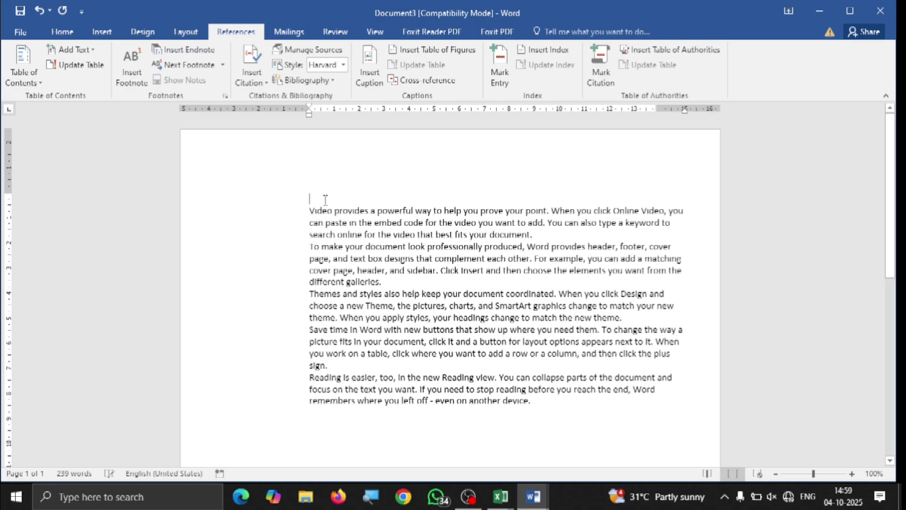
{"action": "type", "text": "Ms word"}
{"action": "left_click", "coordinate": [399, 282]}
{"action": "key", "text": "Return"}
{"action": "type", "text": "Ms excel"}
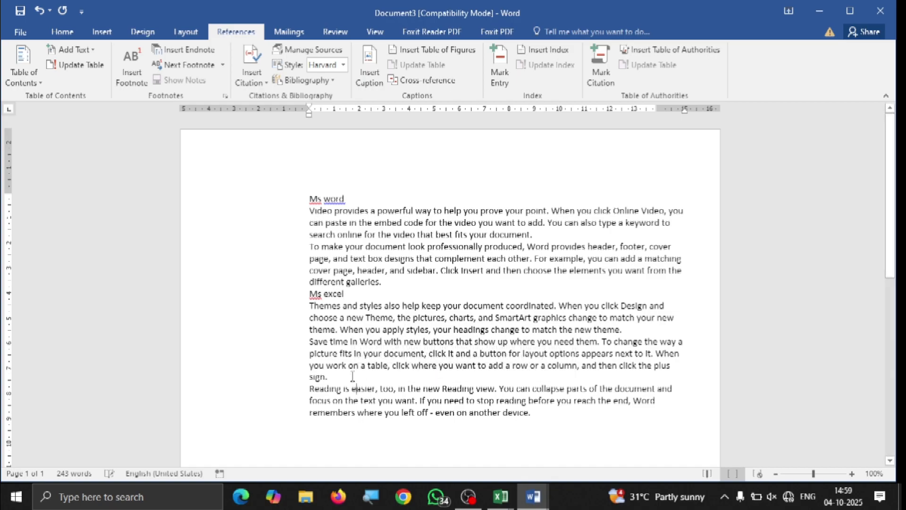
{"action": "key", "text": "Return"}
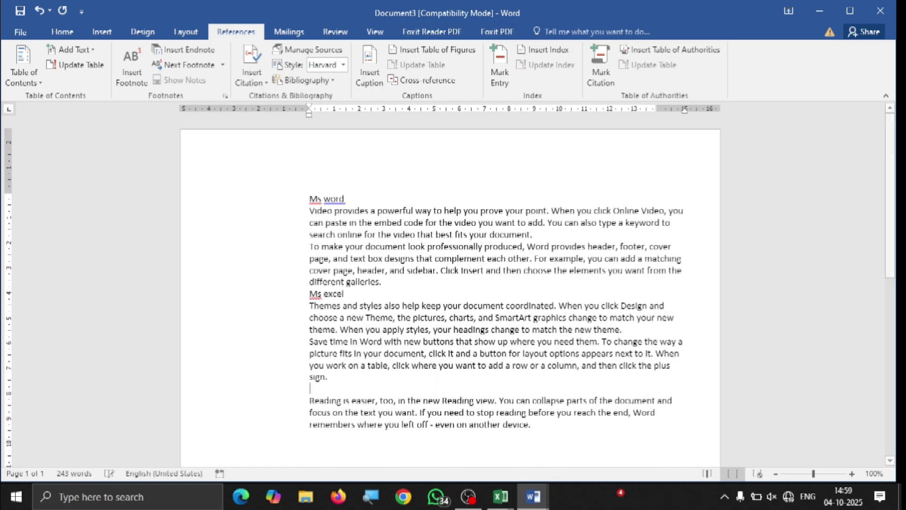
{"action": "type", "text": "Ms powerpoint"}
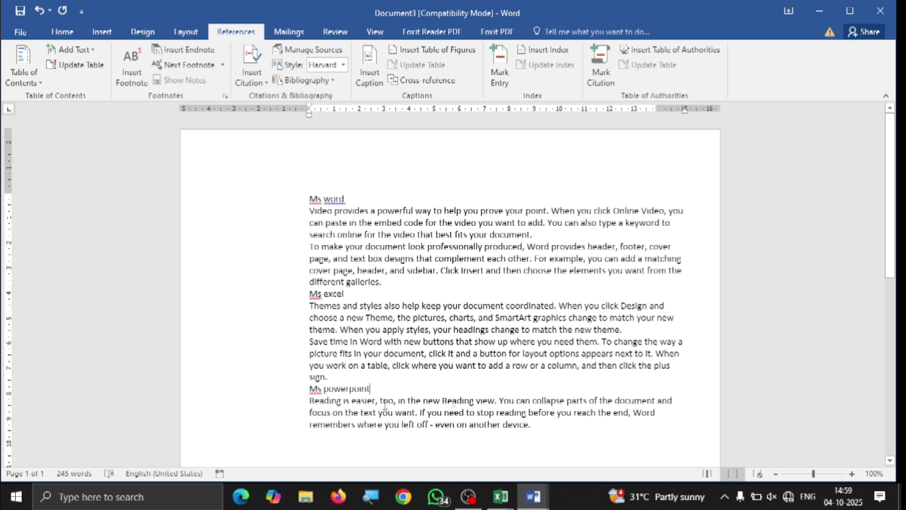
Mark the "Ms word" title as Level 1 text for the table of contents.
{"action": "scroll", "coordinate": [436, 338], "scroll_direction": "down", "scroll_amount": 1}
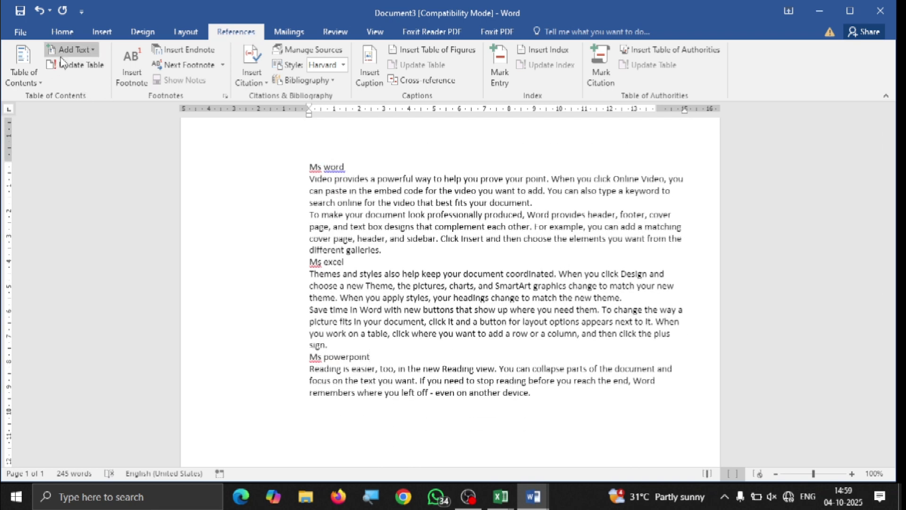
{"action": "left_click", "coordinate": [84, 50]}
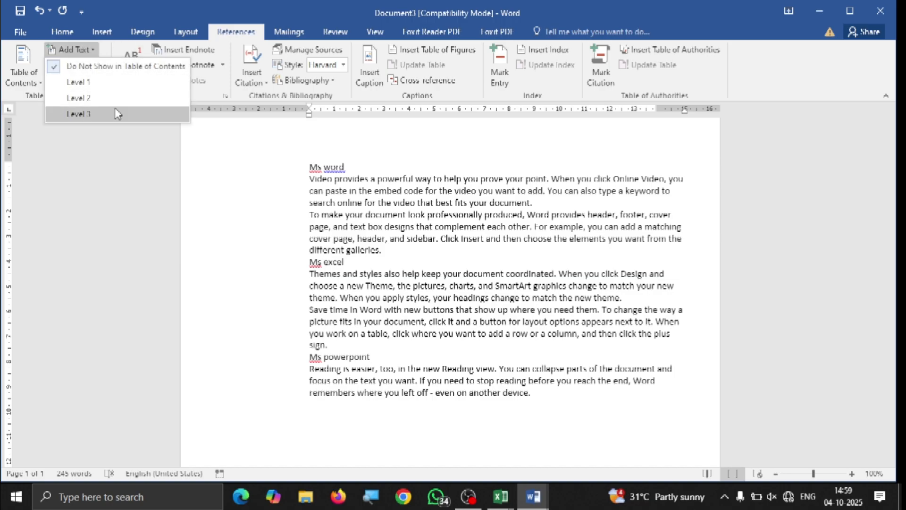
{"action": "left_click", "coordinate": [351, 166]}
{"action": "left_click_drag", "start_coordinate": [351, 166], "coordinate": [309, 166]}
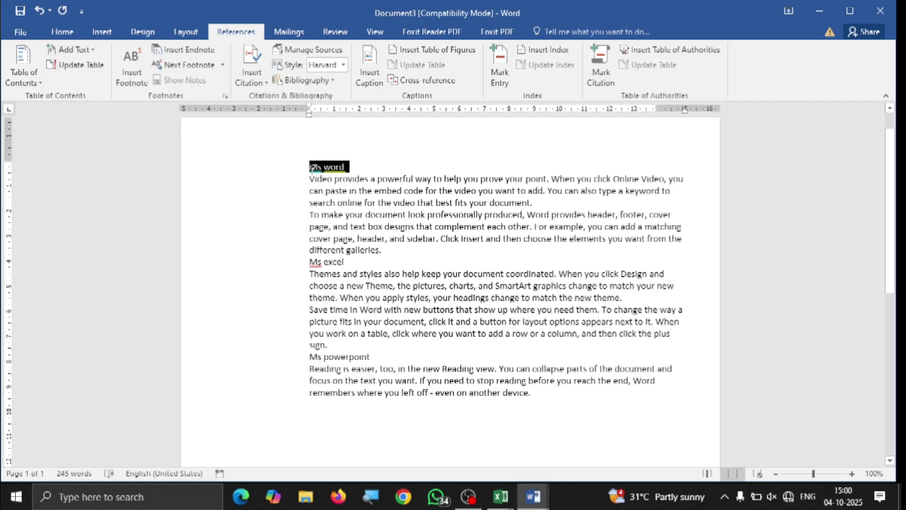
{"action": "left_click", "coordinate": [87, 49]}
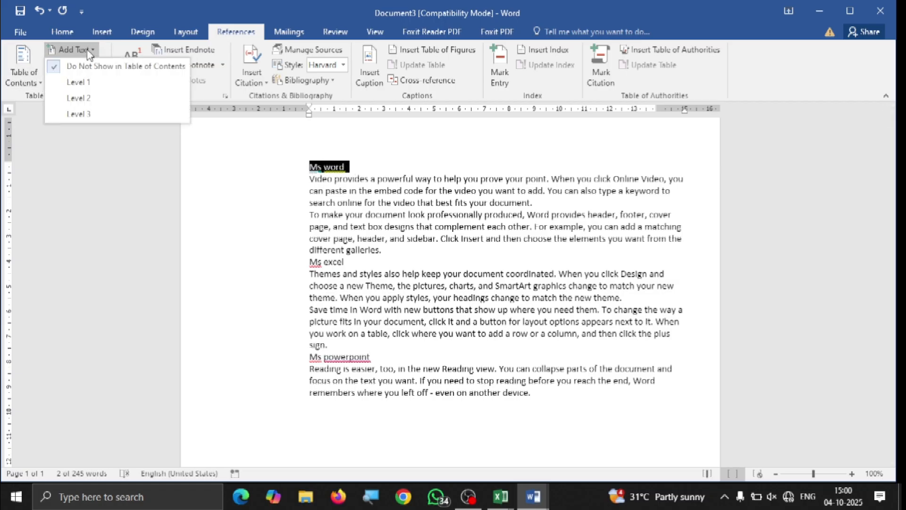
{"action": "left_click", "coordinate": [92, 84]}
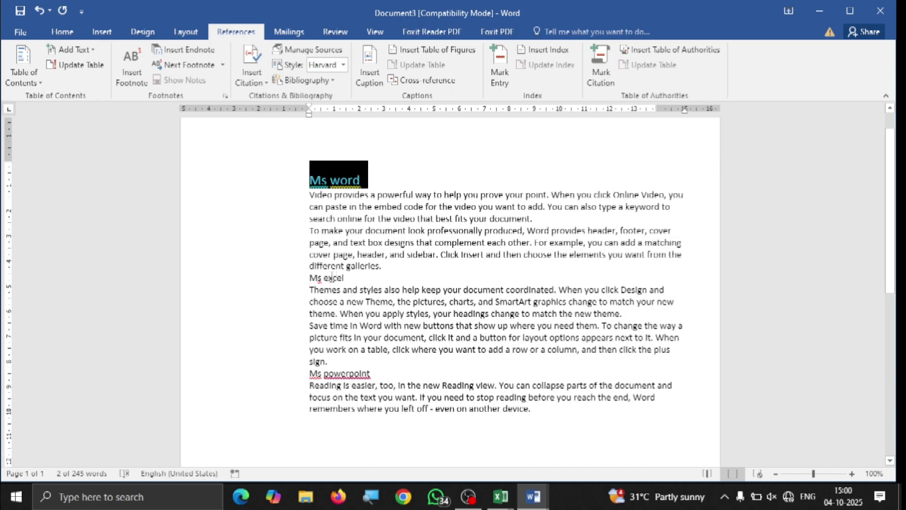
Mark the "Ms excel" and "Ms powerpoint" titles as Level 1 text for the table of contents.
{"action": "left_click_drag", "start_coordinate": [350, 277], "coordinate": [307, 279]}
{"action": "left_click", "coordinate": [75, 50]}
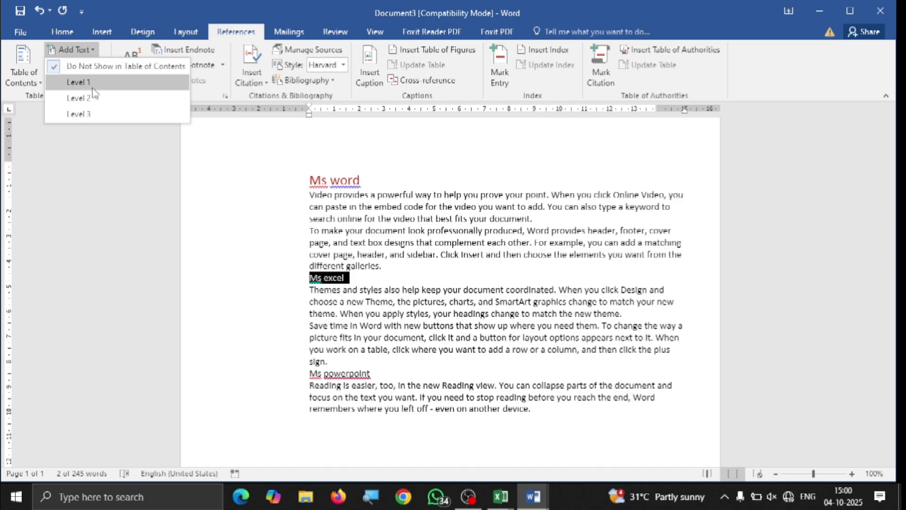
{"action": "left_click", "coordinate": [79, 82]}
{"action": "scroll", "coordinate": [381, 357], "scroll_direction": "down", "scroll_amount": 1}
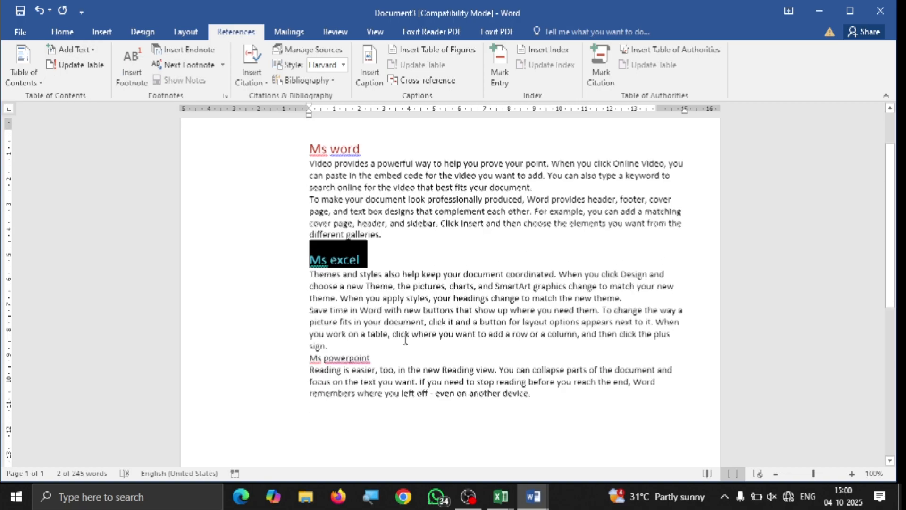
{"action": "left_click_drag", "start_coordinate": [381, 357], "coordinate": [307, 359]}
{"action": "left_click", "coordinate": [93, 50]}
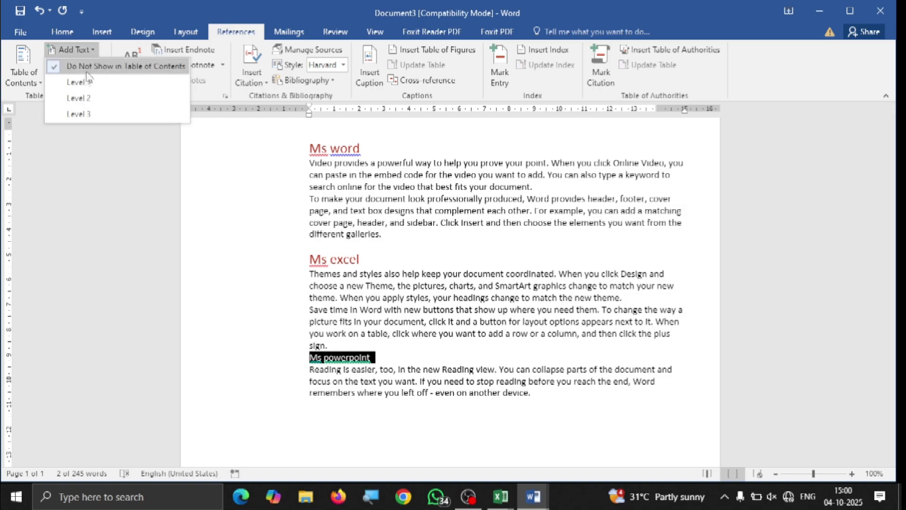
{"action": "left_click", "coordinate": [92, 81]}
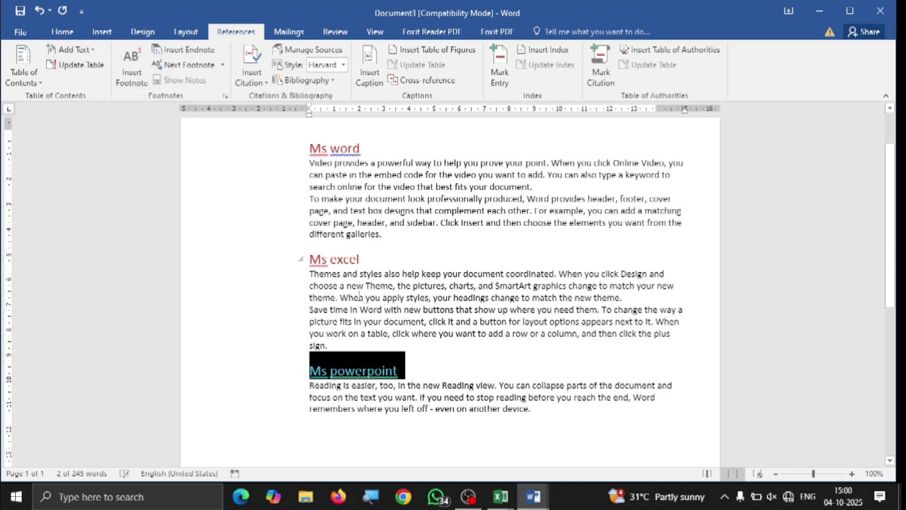
{"action": "left_click", "coordinate": [424, 368]}
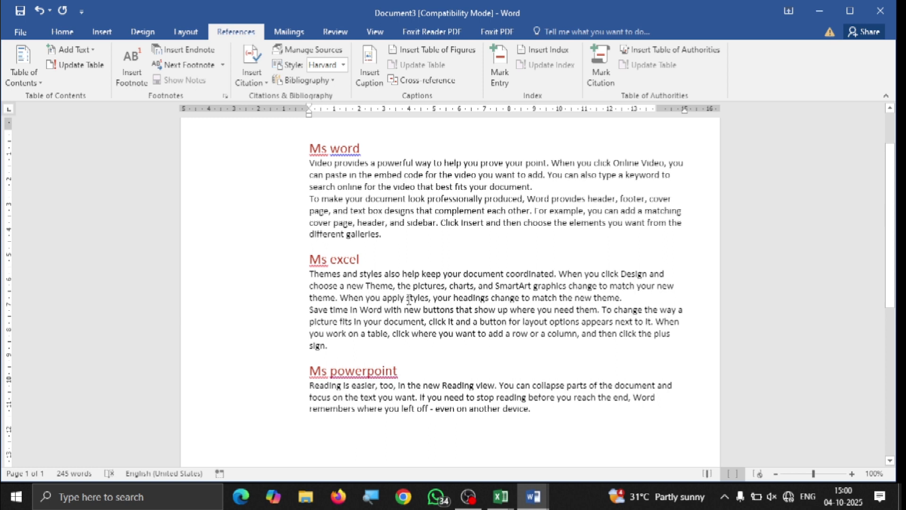
Insert an Automatic Table 1 table of contents on a new line below the last paragraph.
{"action": "scroll", "coordinate": [408, 300], "scroll_direction": "down", "scroll_amount": 7}
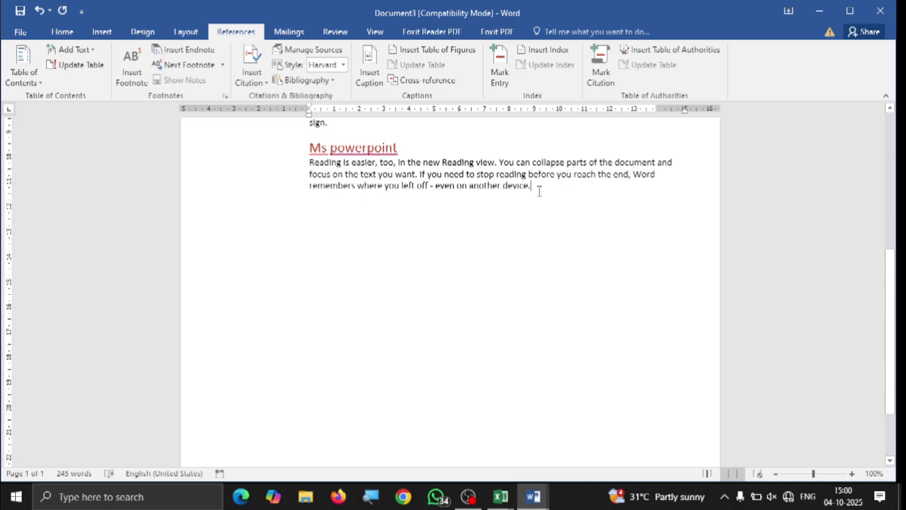
{"action": "key", "text": "Return"}
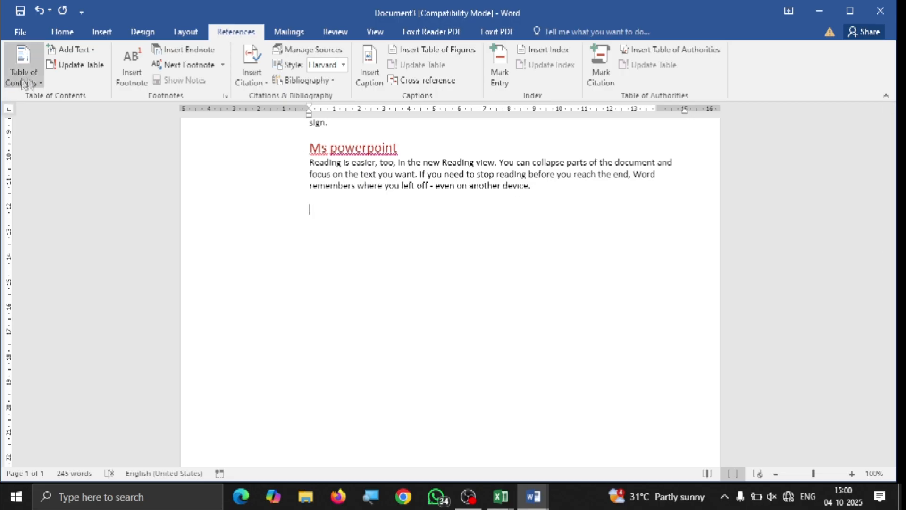
{"action": "left_click", "coordinate": [33, 84]}
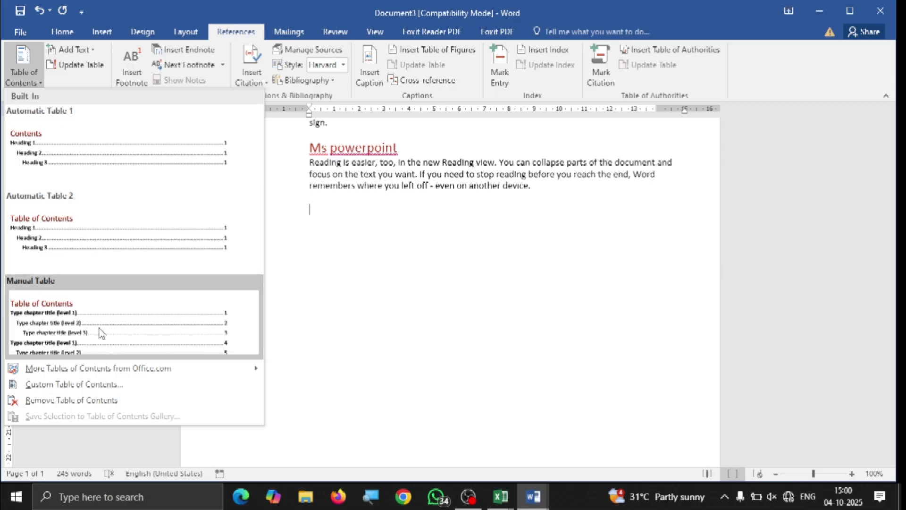
{"action": "left_click", "coordinate": [110, 150]}
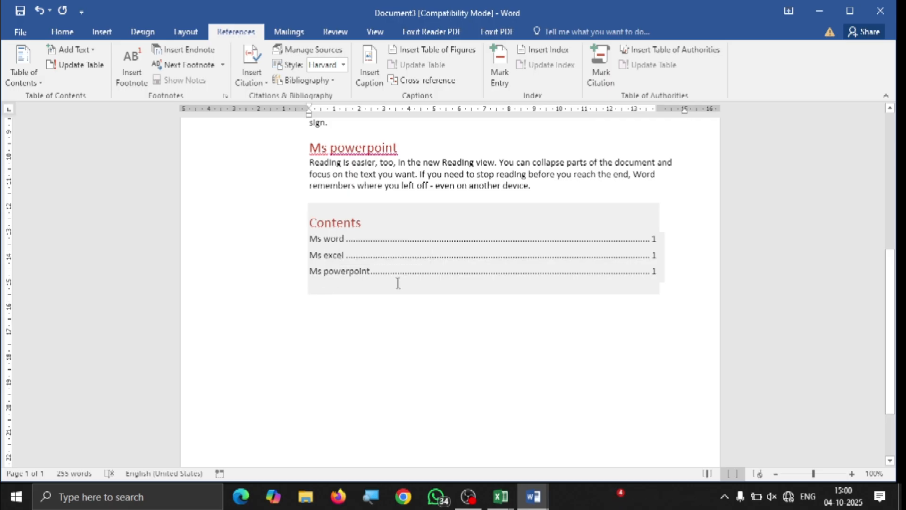
Add the line "Ms print" above the second body paragraph and mark it as Level 2 text for the table of contents.
{"action": "scroll", "coordinate": [397, 293], "scroll_direction": "up", "scroll_amount": 1}
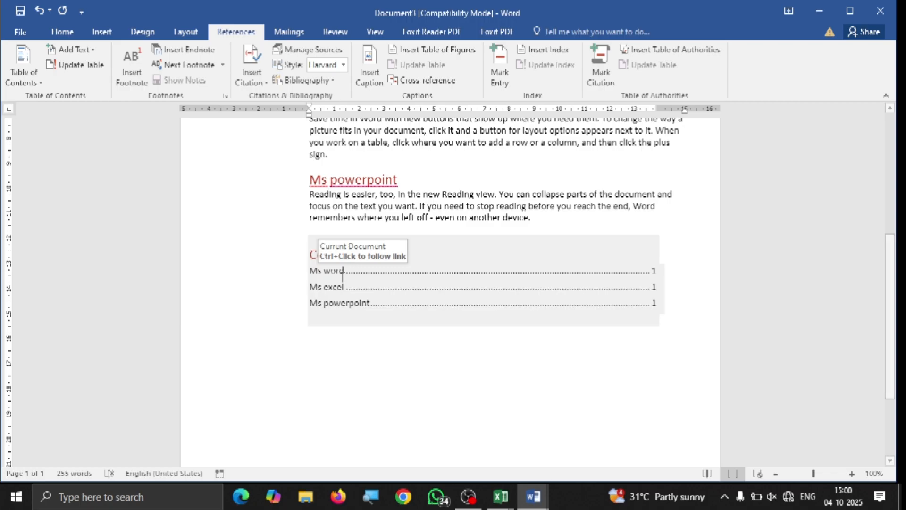
{"action": "scroll", "coordinate": [343, 273], "scroll_direction": "up", "scroll_amount": 6}
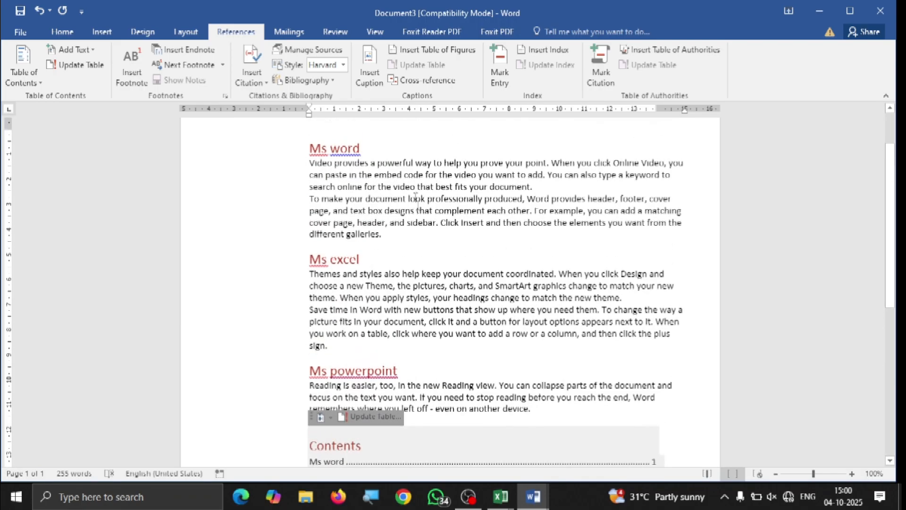
{"action": "key", "text": "Return"}
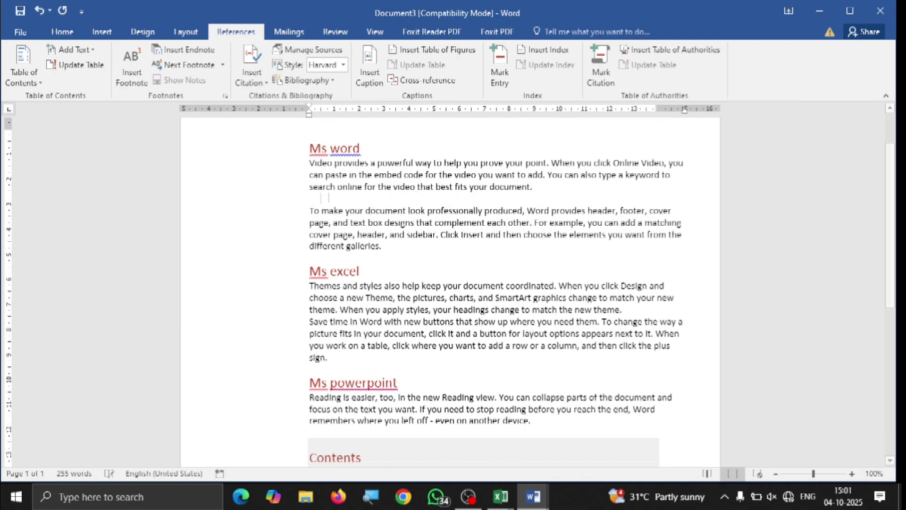
{"action": "type", "text": "Ms print"}
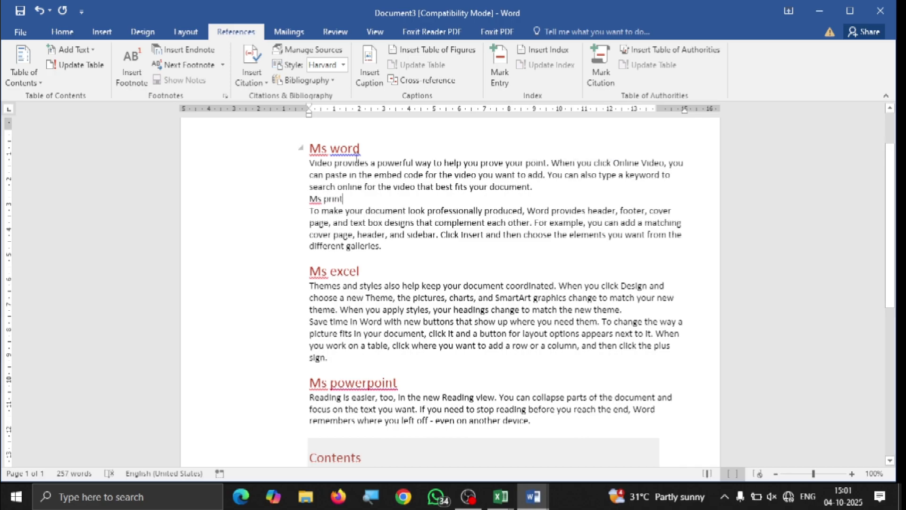
{"action": "left_click_drag", "start_coordinate": [346, 199], "coordinate": [307, 204]}
{"action": "left_click", "coordinate": [89, 50]}
{"action": "left_click", "coordinate": [90, 83]}
Update the entire table of contents, including its entries as well as its page numbers.
{"action": "scroll", "coordinate": [425, 250], "scroll_direction": "down", "scroll_amount": 5}
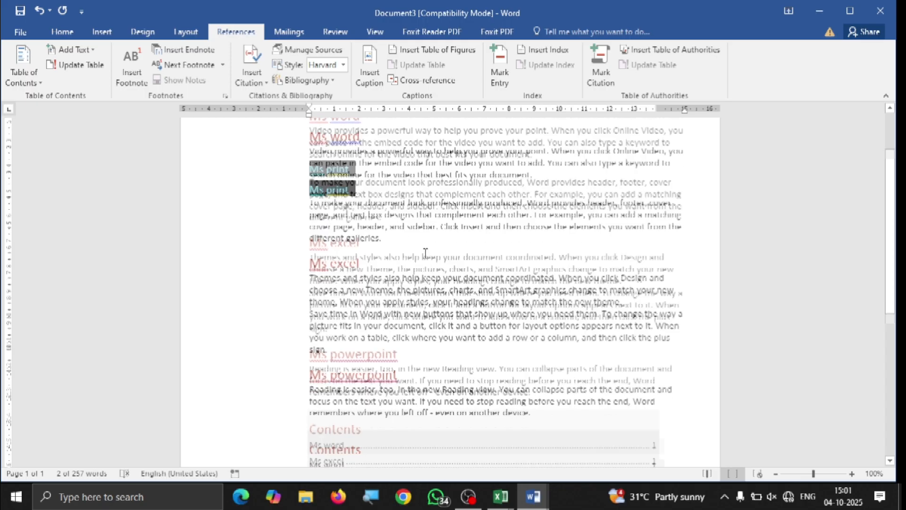
{"action": "scroll", "coordinate": [426, 245], "scroll_direction": "up", "scroll_amount": 5}
{"action": "scroll", "coordinate": [383, 302], "scroll_direction": "down", "scroll_amount": 5}
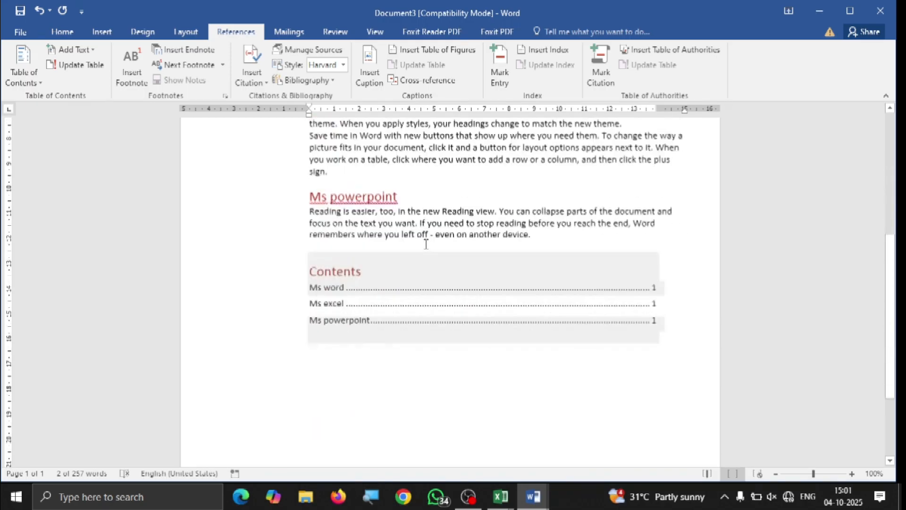
{"action": "left_click", "coordinate": [382, 303]}
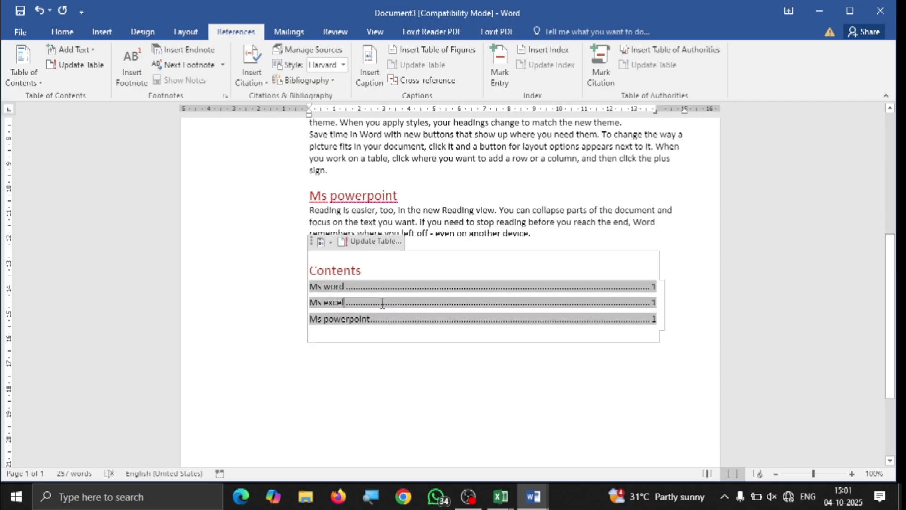
{"action": "left_click", "coordinate": [81, 68]}
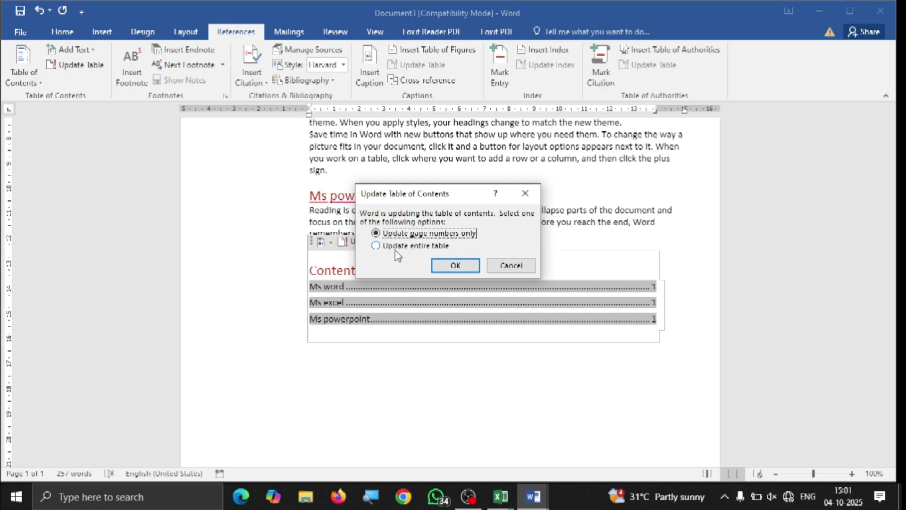
{"action": "left_click", "coordinate": [376, 246]}
{"action": "left_click", "coordinate": [455, 265]}
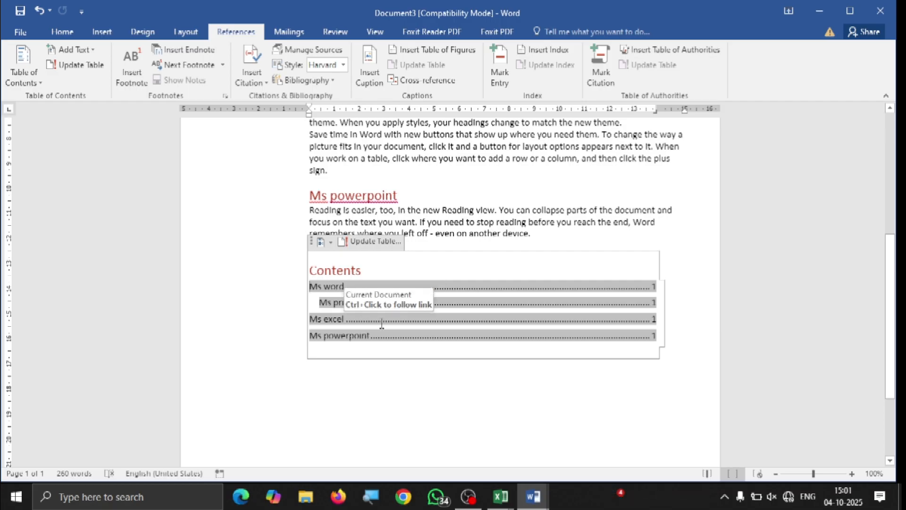
Insert repeated page breaks between the Contents title and the "Ms word" entry, extending the document to 11 pages.
{"action": "scroll", "coordinate": [382, 324], "scroll_direction": "down", "scroll_amount": 1}
{"action": "scroll", "coordinate": [381, 324], "scroll_direction": "up", "scroll_amount": 6}
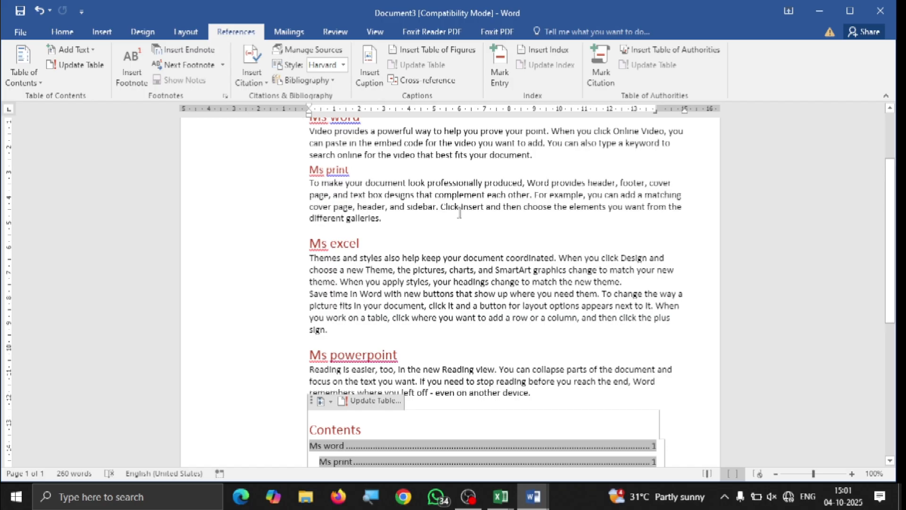
{"action": "scroll", "coordinate": [461, 208], "scroll_direction": "down", "scroll_amount": 1}
{"action": "scroll", "coordinate": [461, 208], "scroll_direction": "up", "scroll_amount": 4}
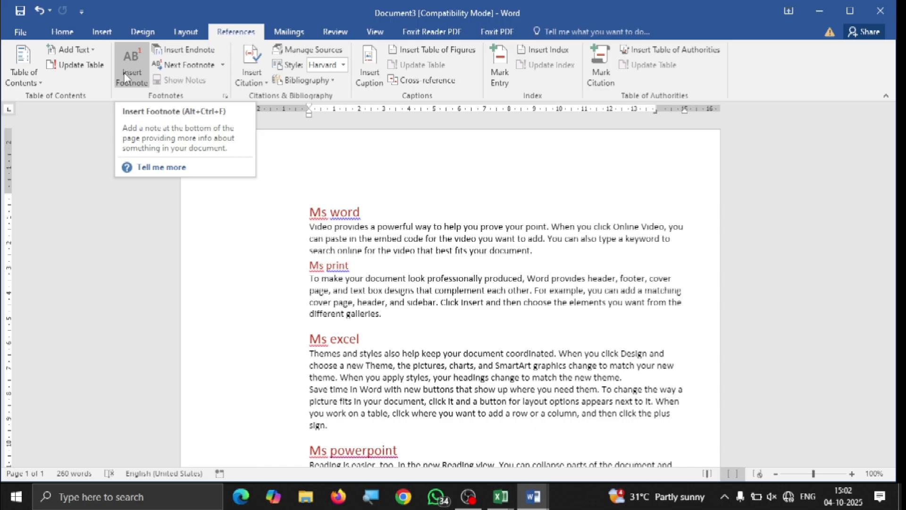
{"action": "left_click", "coordinate": [60, 32]}
{"action": "left_click", "coordinate": [102, 32]}
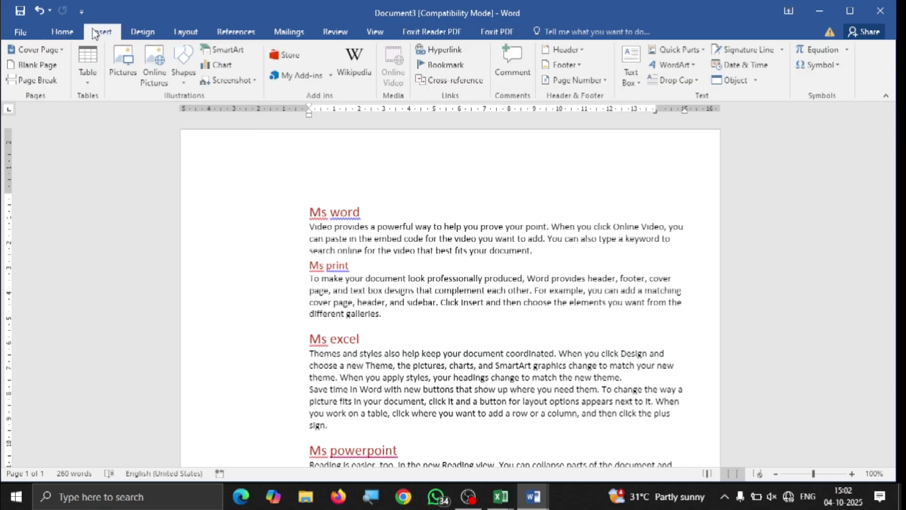
{"action": "left_click", "coordinate": [41, 81]}
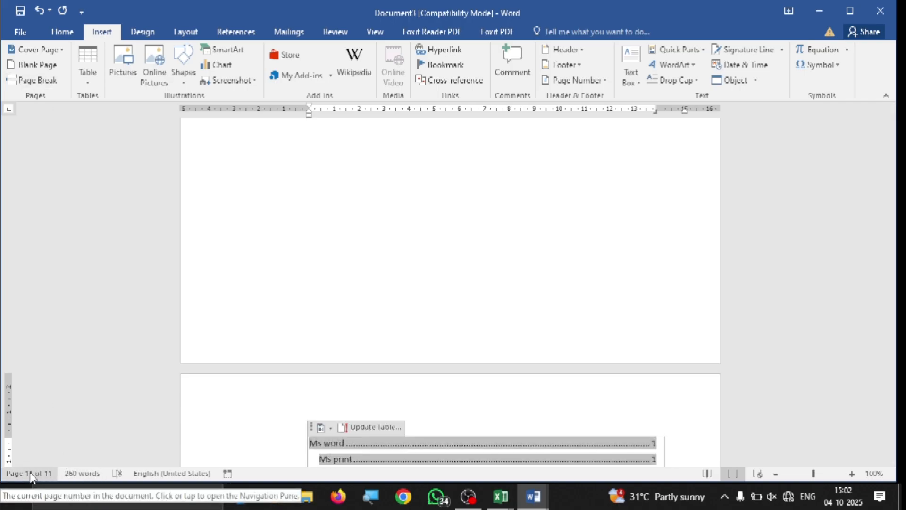
{"action": "left_click_drag", "start_coordinate": [893, 419], "coordinate": [893, 115]}
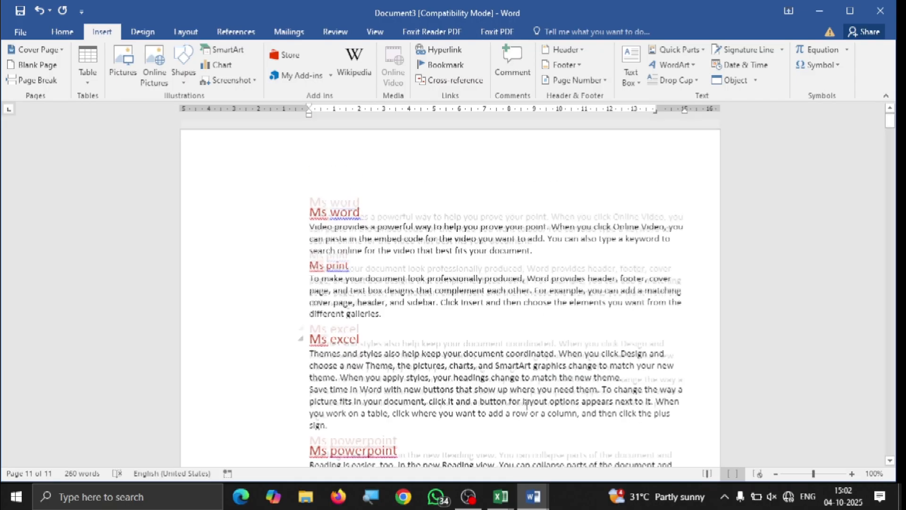
{"action": "scroll", "coordinate": [308, 279], "scroll_direction": "down", "scroll_amount": 2}
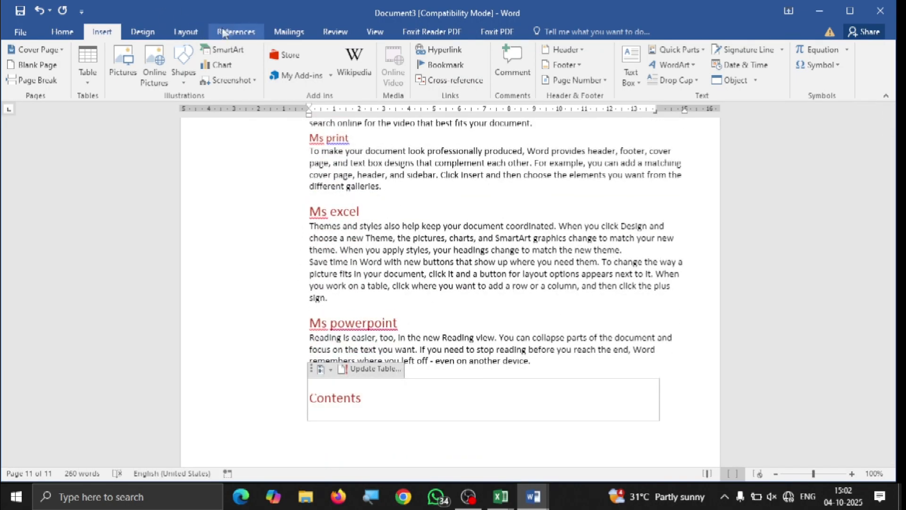
Insert a footnote at the "Ms word" contents entry and check its reference mark against the note at the page foot.
{"action": "left_click", "coordinate": [230, 33]}
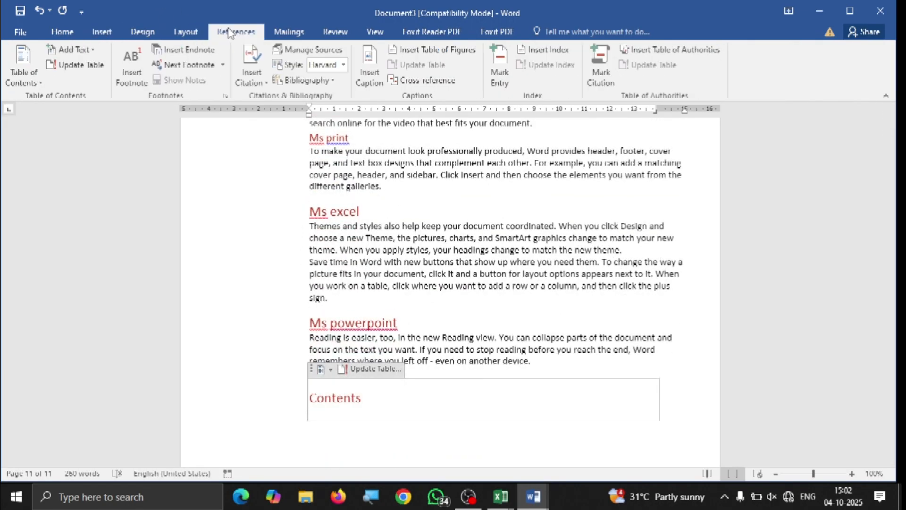
{"action": "left_click", "coordinate": [132, 85]}
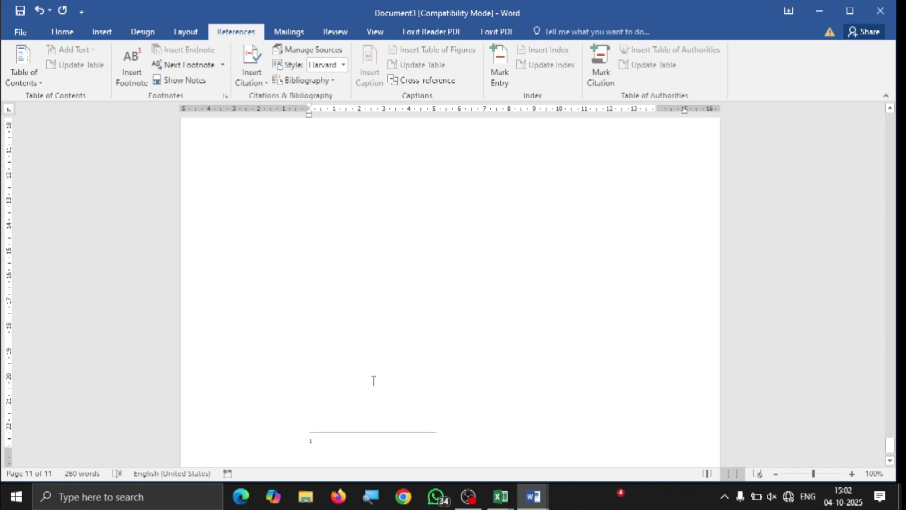
{"action": "scroll", "coordinate": [349, 434], "scroll_direction": "up", "scroll_amount": 3}
{"action": "scroll", "coordinate": [350, 435], "scroll_direction": "up", "scroll_amount": 10}
{"action": "left_click", "coordinate": [301, 274]}
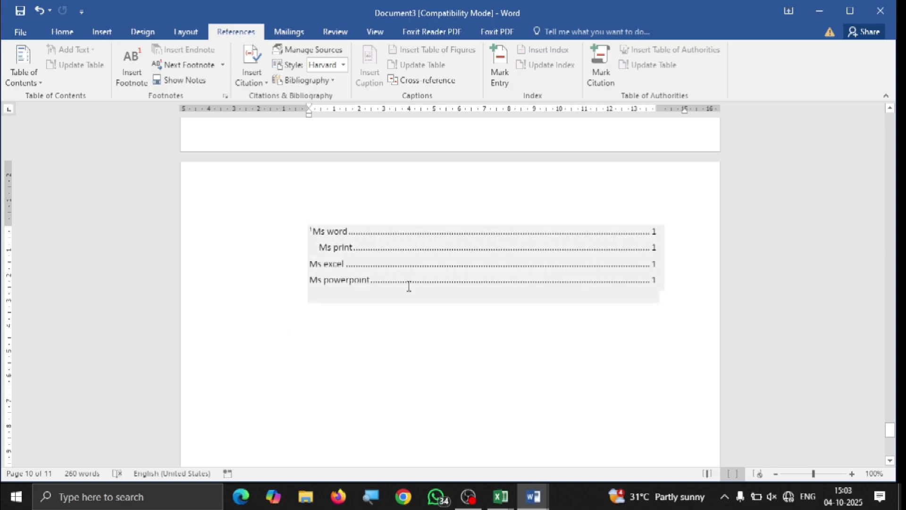
{"action": "scroll", "coordinate": [407, 285], "scroll_direction": "down", "scroll_amount": 5}
{"action": "scroll", "coordinate": [263, 457], "scroll_direction": "down", "scroll_amount": 3}
{"action": "left_click", "coordinate": [319, 440]}
{"action": "scroll", "coordinate": [326, 401], "scroll_direction": "up", "scroll_amount": 1}
{"action": "scroll", "coordinate": [330, 364], "scroll_direction": "down", "scroll_amount": 2}
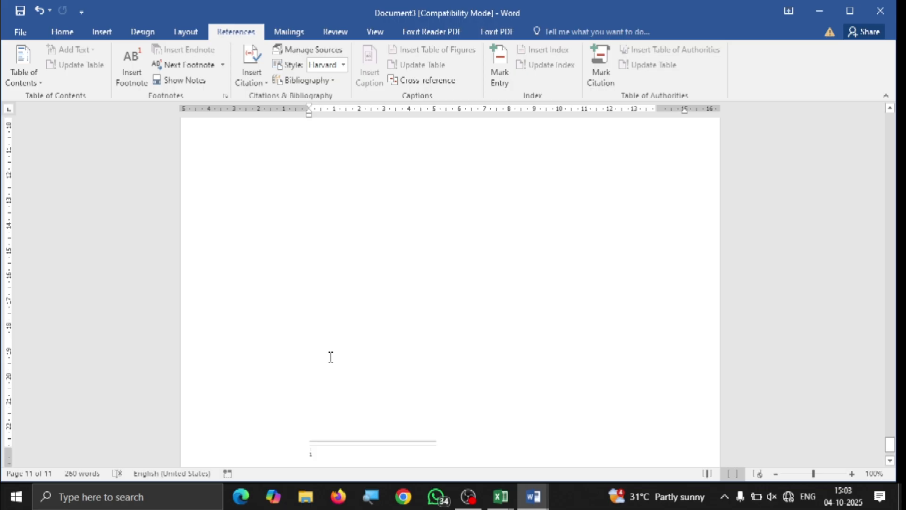
{"action": "scroll", "coordinate": [319, 217], "scroll_direction": "up", "scroll_amount": 10}
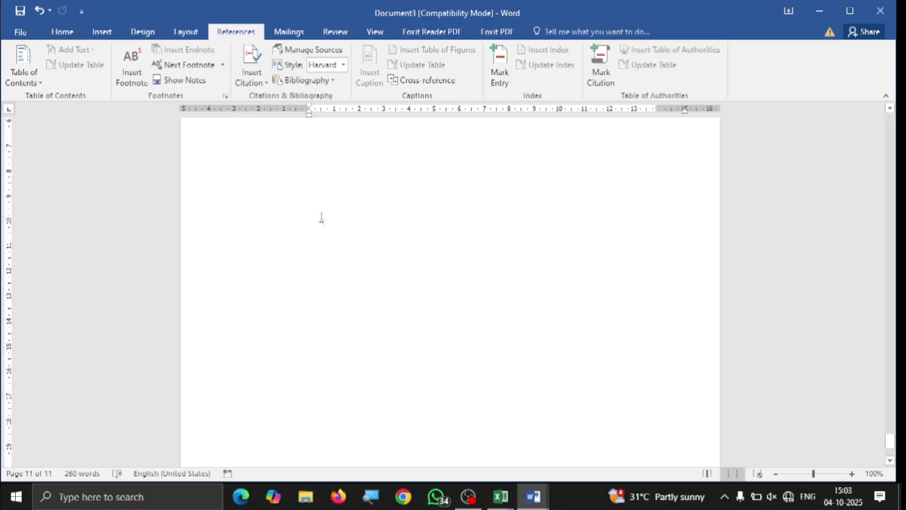
Insert an endnote on the blank line below the contents entries and select its note mark.
{"action": "left_click", "coordinate": [471, 324]}
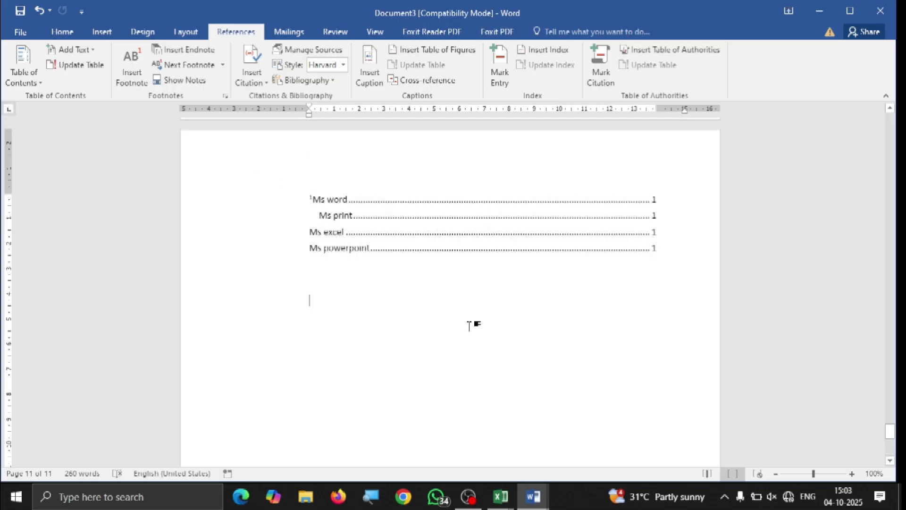
{"action": "left_click", "coordinate": [208, 51]}
{"action": "left_click_drag", "start_coordinate": [320, 322], "coordinate": [303, 323]}
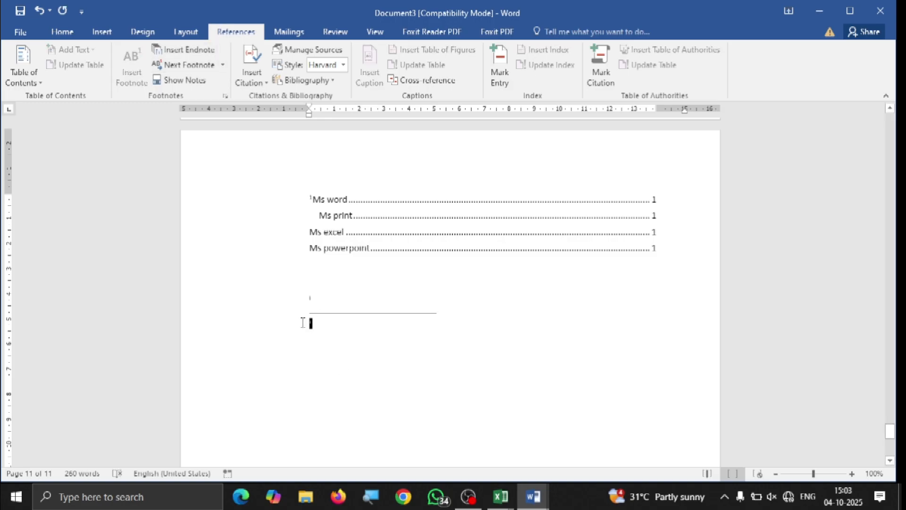
{"action": "scroll", "coordinate": [281, 453], "scroll_direction": "down", "scroll_amount": 7}
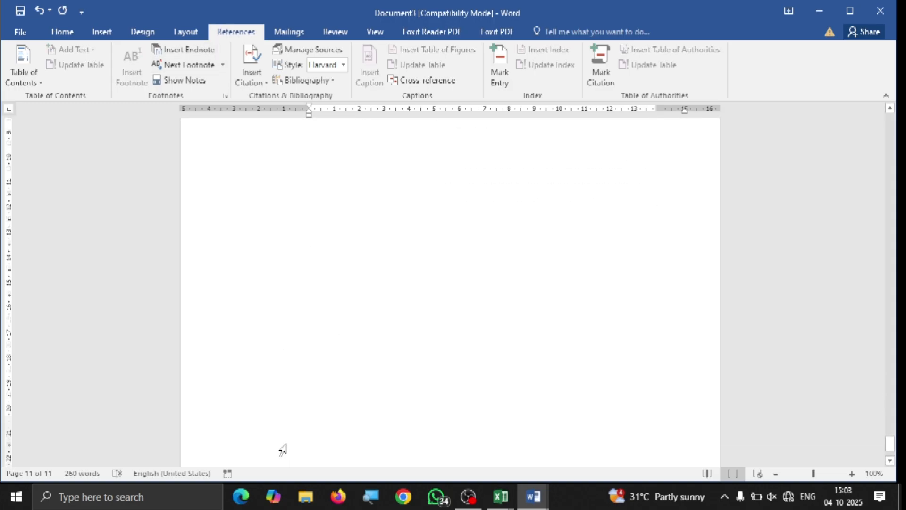
{"action": "scroll", "coordinate": [326, 374], "scroll_direction": "up", "scroll_amount": 7}
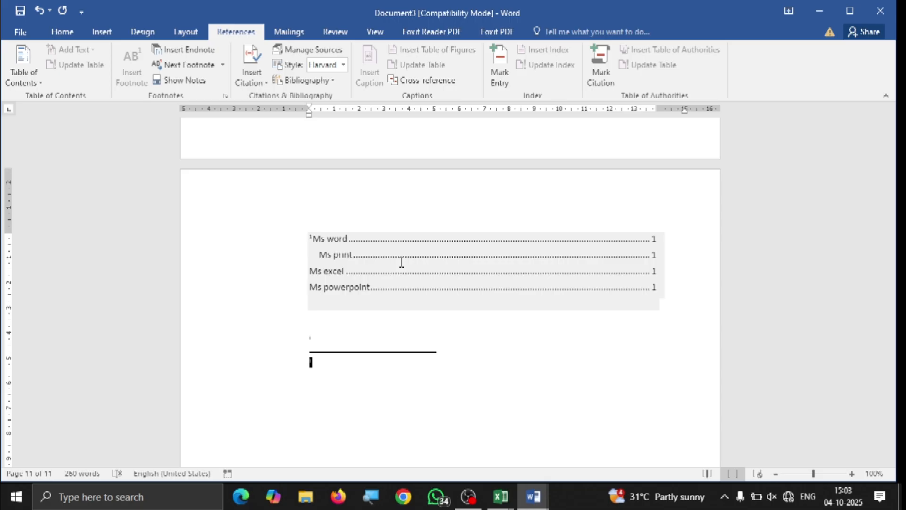
{"action": "scroll", "coordinate": [401, 263], "scroll_direction": "down", "scroll_amount": 1}
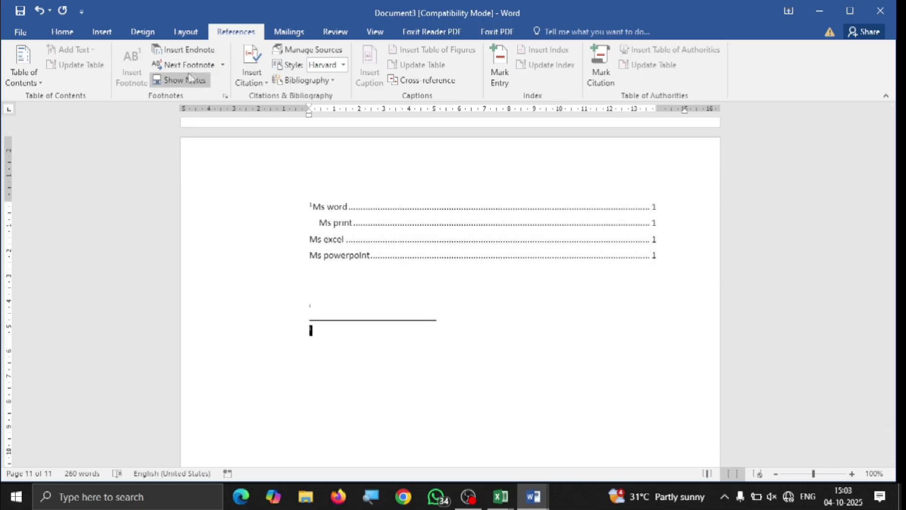
Navigate through the document's notes using Next Footnote, Next Endnote and Previous Endnote.
{"action": "left_click", "coordinate": [222, 64]}
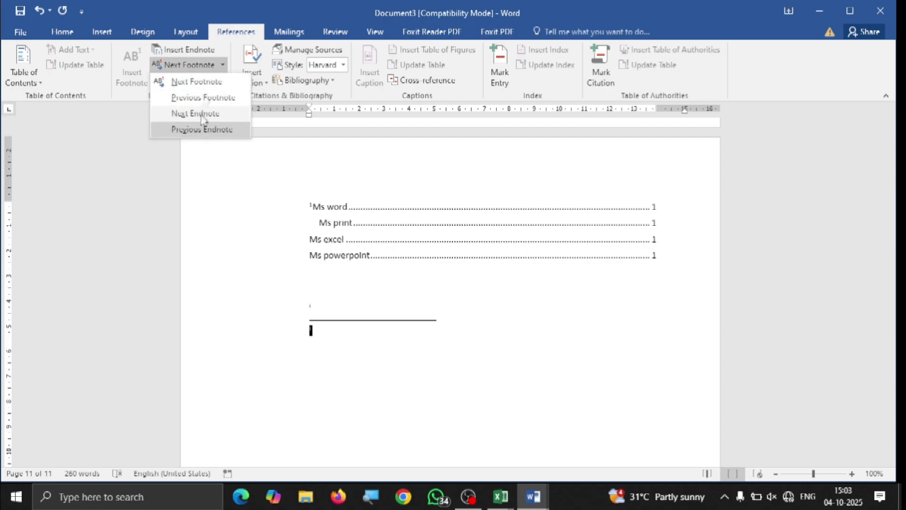
{"action": "left_click", "coordinate": [198, 83]}
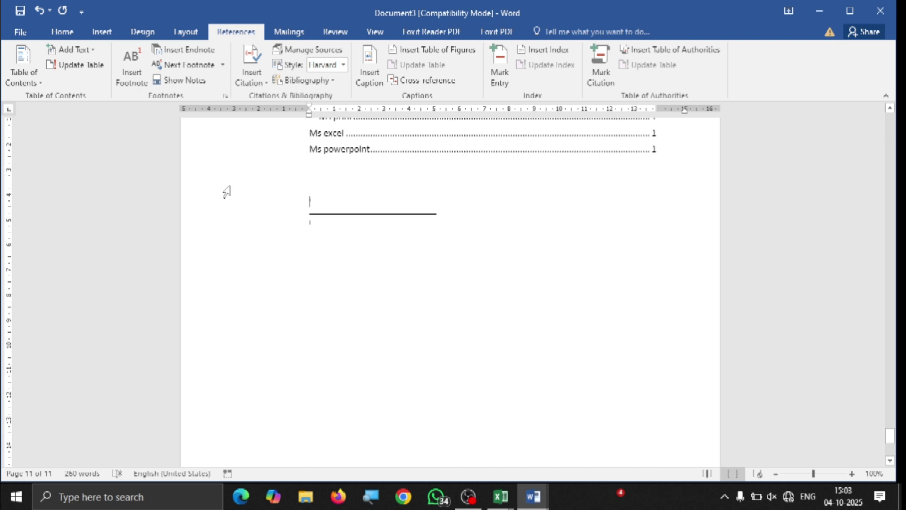
{"action": "left_click", "coordinate": [225, 65]}
{"action": "left_click", "coordinate": [218, 113]}
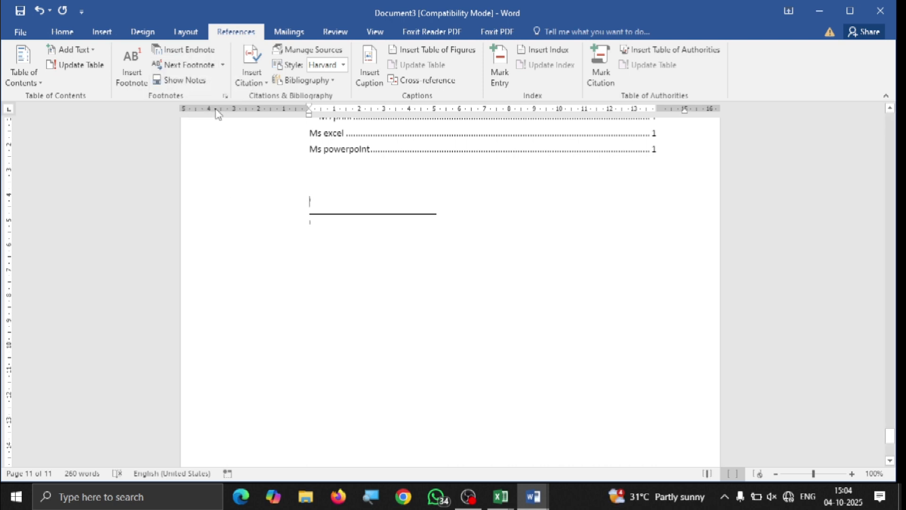
{"action": "left_click", "coordinate": [224, 66]}
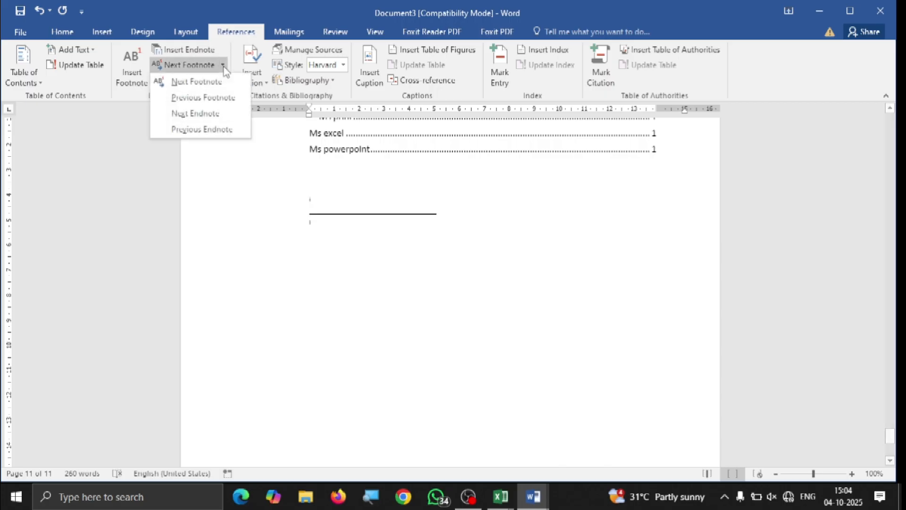
{"action": "left_click", "coordinate": [206, 130]}
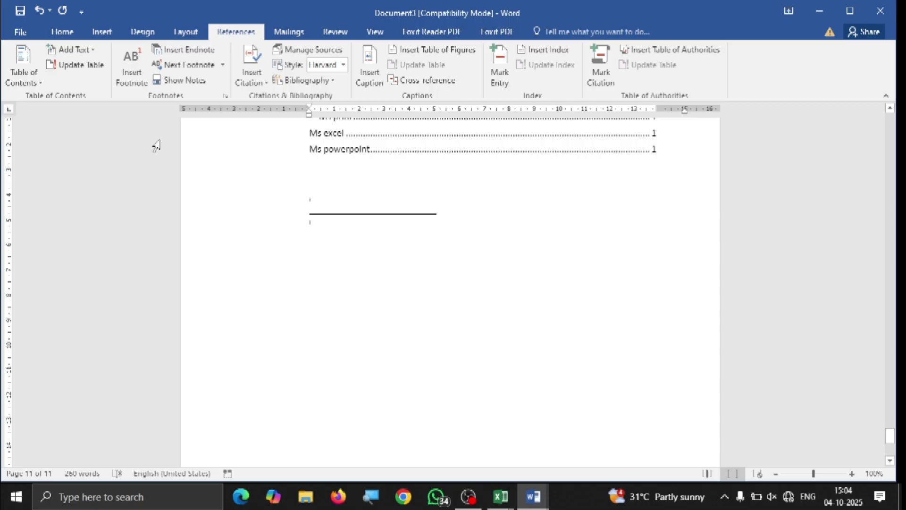
Use Show Notes to view the footnote area and the endnote area.
{"action": "left_click", "coordinate": [178, 81]}
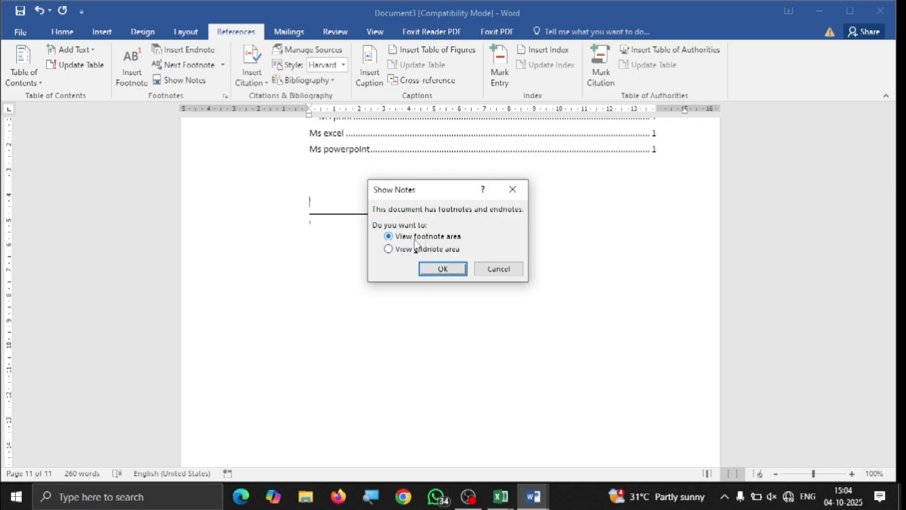
{"action": "left_click", "coordinate": [443, 273]}
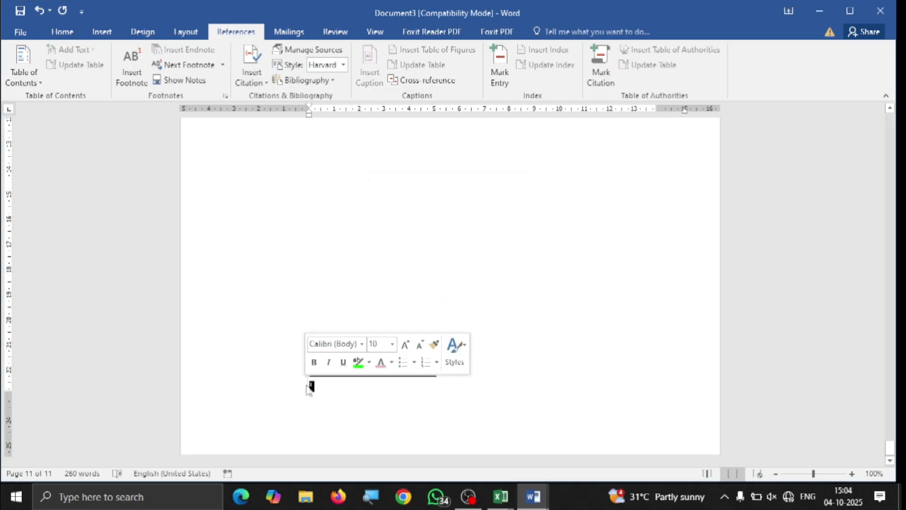
{"action": "left_click", "coordinate": [181, 80]}
{"action": "left_click", "coordinate": [179, 80]}
{"action": "left_click", "coordinate": [389, 250]}
{"action": "left_click", "coordinate": [420, 269]}
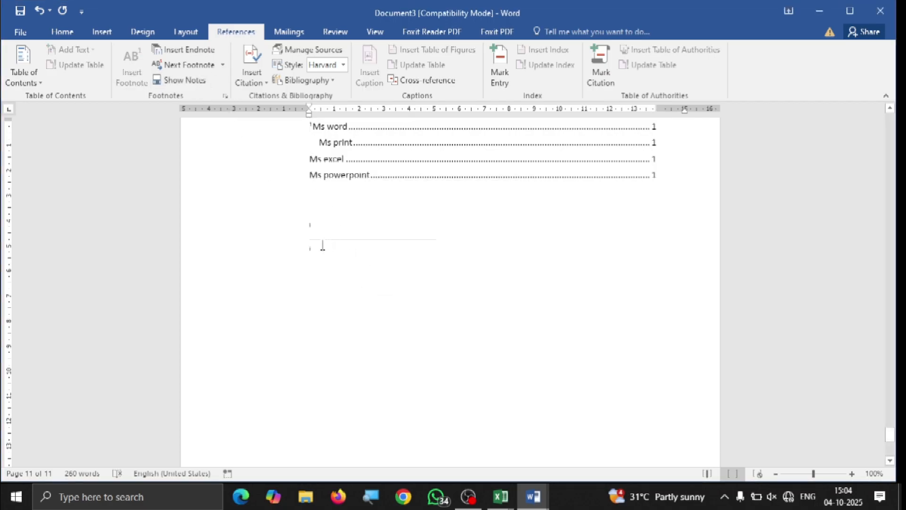
{"action": "left_click_drag", "start_coordinate": [322, 246], "coordinate": [299, 250]}
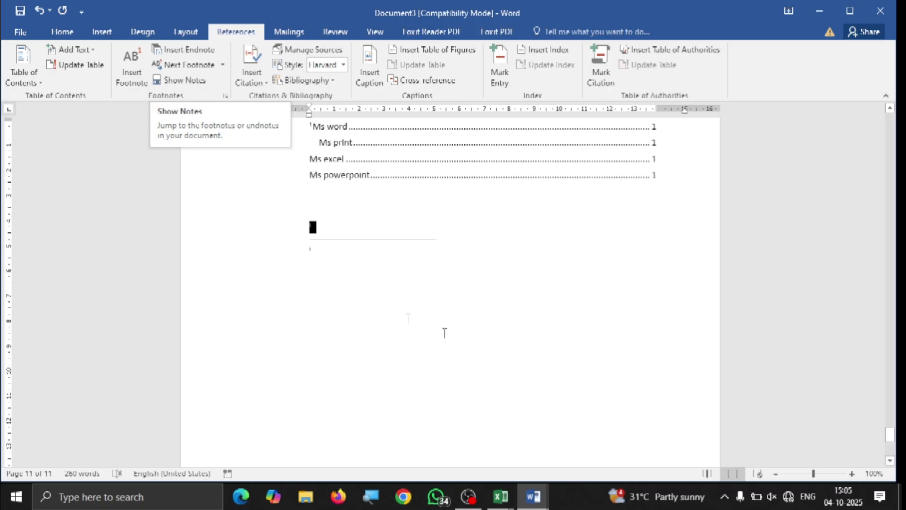
{"action": "scroll", "coordinate": [443, 329], "scroll_direction": "up", "scroll_amount": 3}
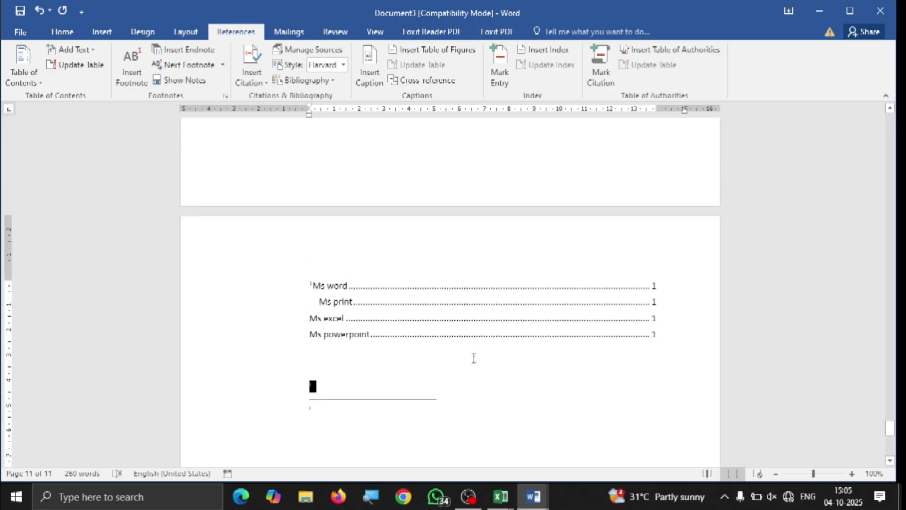
Delete the document's entire contents and insert repeated page breaks to make nine blank pages.
{"action": "key", "text": "ctrl+a"}
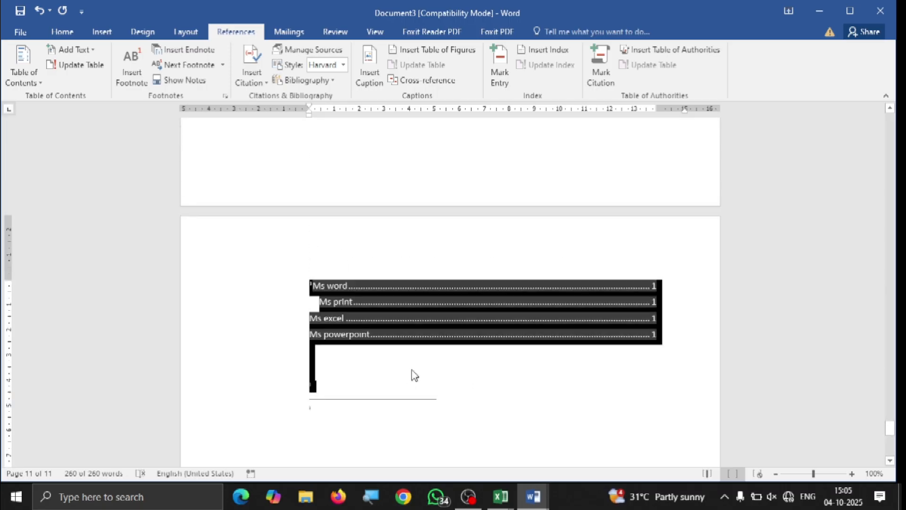
{"action": "key", "text": "Delete"}
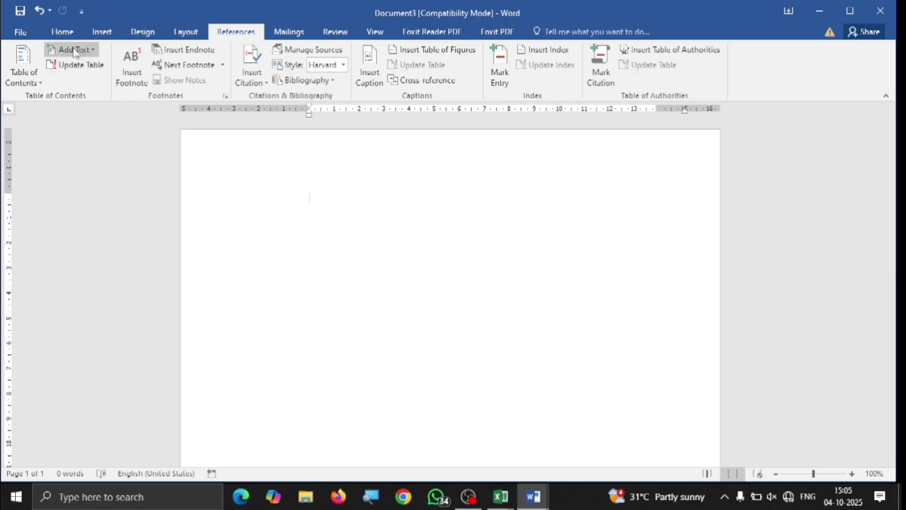
{"action": "left_click", "coordinate": [100, 31]}
{"action": "left_click", "coordinate": [30, 82]}
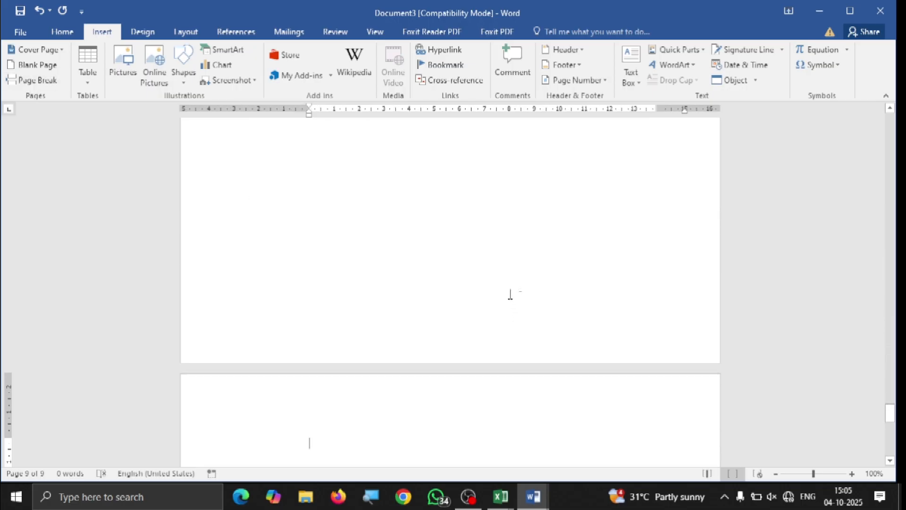
{"action": "key", "text": "ctrl+Return"}
{"action": "key", "text": "ctrl+Return"}
{"action": "key", "text": "ctrl+Return"}
{"action": "key", "text": "ctrl+Return"}
{"action": "key", "text": "ctrl+Return"}
{"action": "key", "text": "ctrl+Return"}
{"action": "key", "text": "ctrl+Return"}
{"action": "key", "text": "ctrl+Return"}
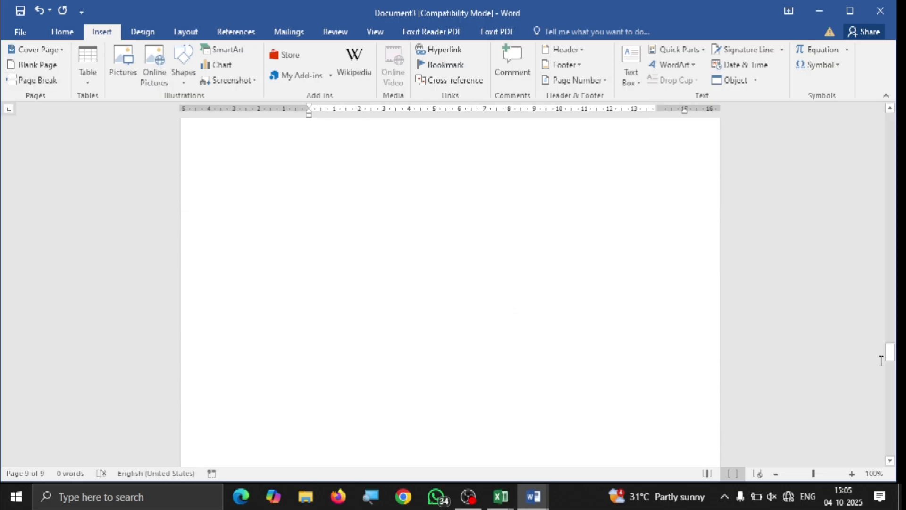
Start adding a new citation source at the beginning of the first page and move its dialog over the page.
{"action": "left_click_drag", "start_coordinate": [891, 355], "coordinate": [899, 123]}
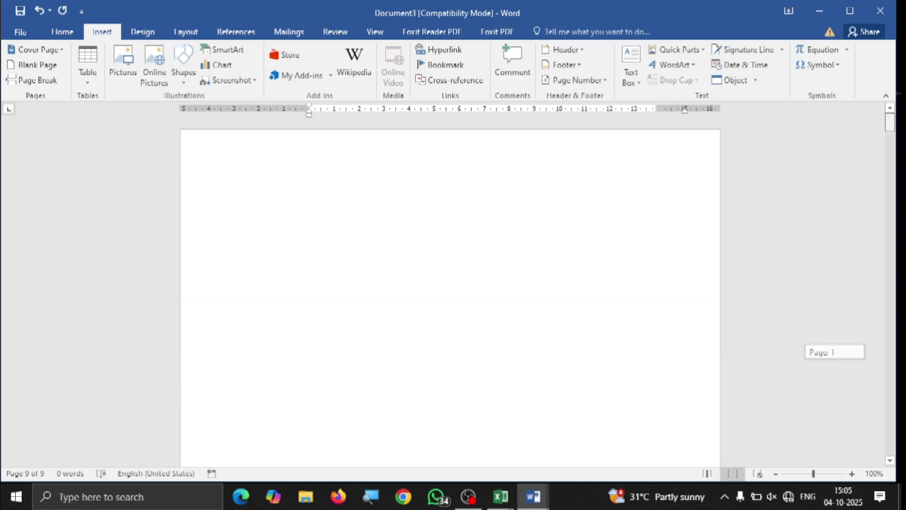
{"action": "left_click", "coordinate": [293, 206]}
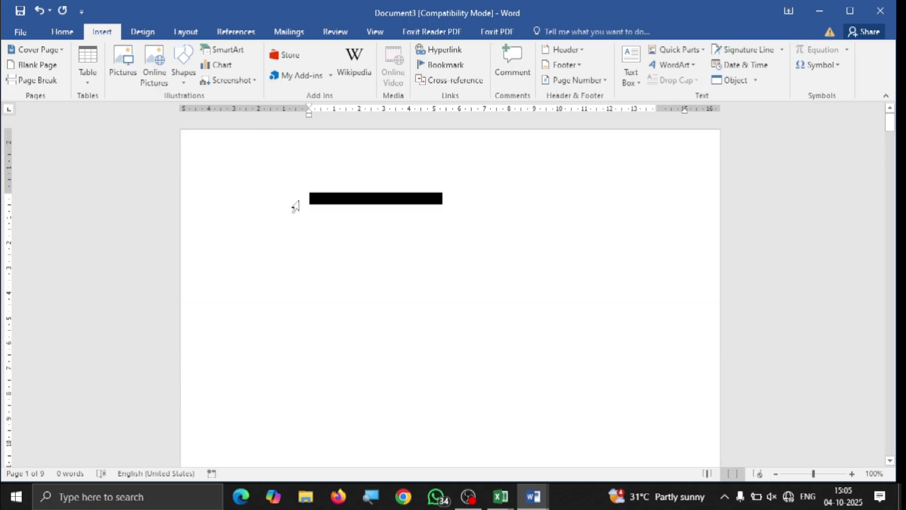
{"action": "left_click", "coordinate": [316, 198]}
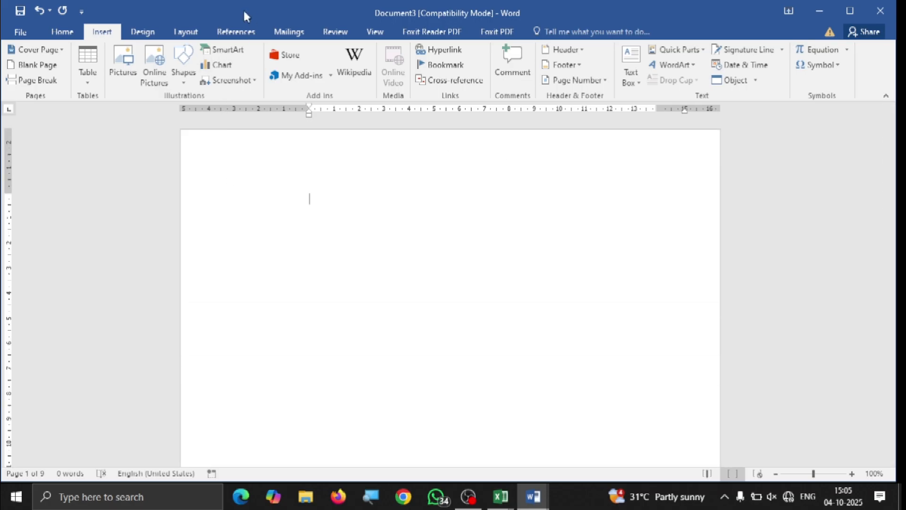
{"action": "left_click", "coordinate": [243, 31]}
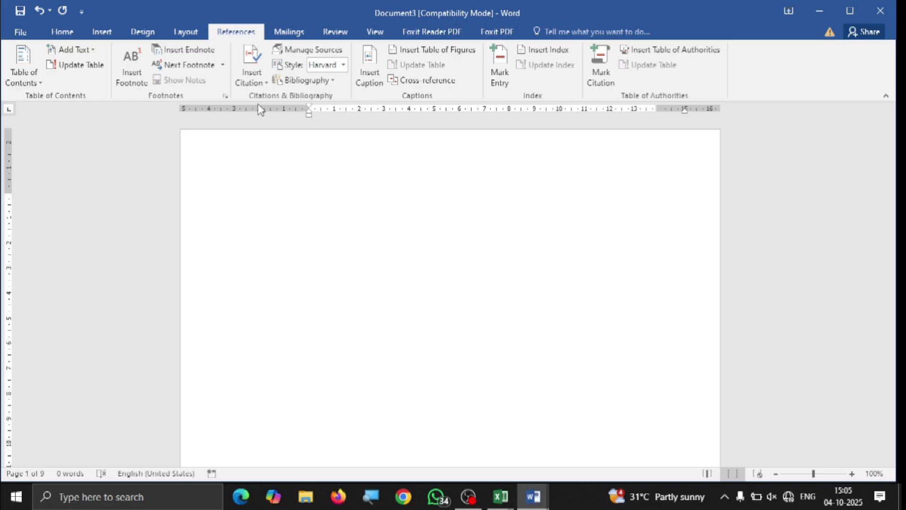
{"action": "left_click", "coordinate": [260, 84]}
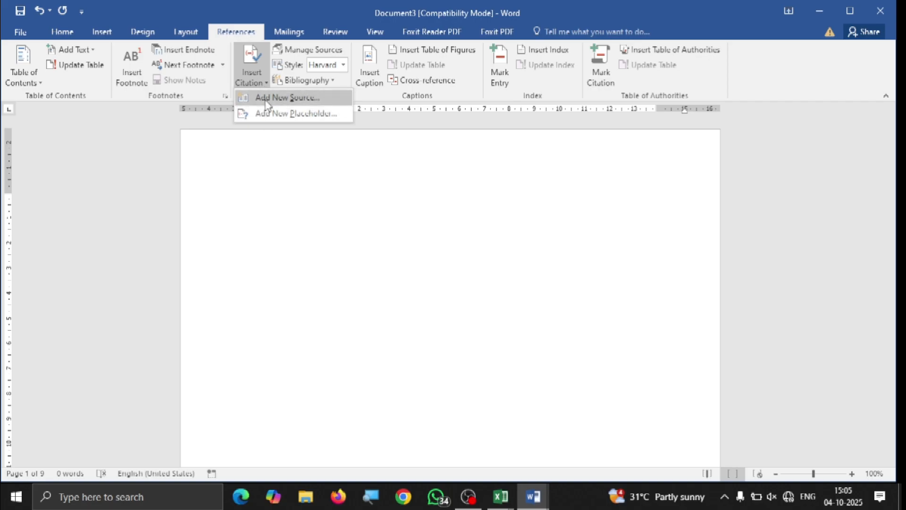
{"action": "left_click", "coordinate": [267, 99]}
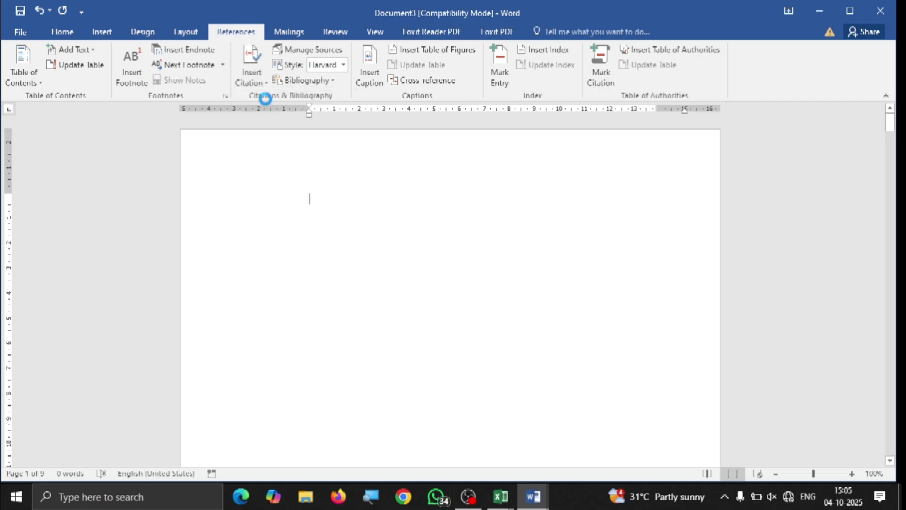
{"action": "left_click_drag", "start_coordinate": [302, 12], "coordinate": [413, 165]}
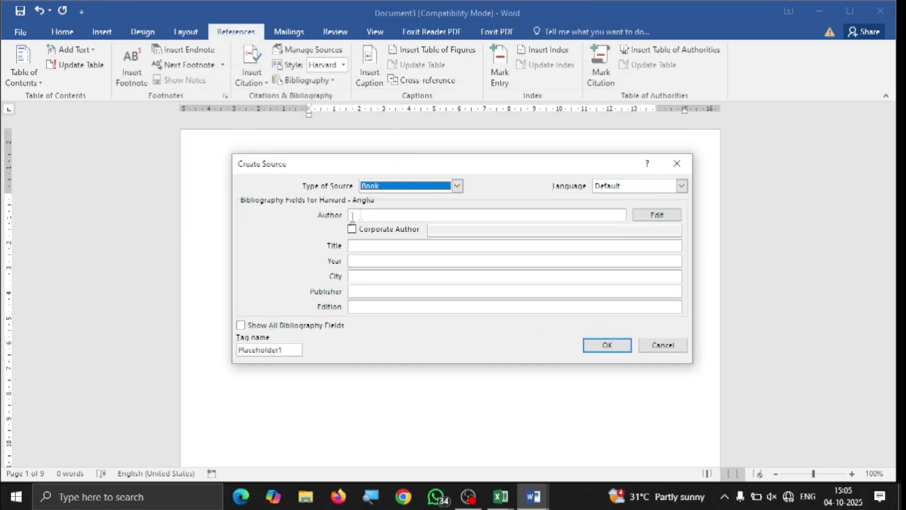
Enter the author's name for the book source and designate it as a corporate author.
{"action": "left_click", "coordinate": [363, 214]}
{"action": "type", "text": "ram"}
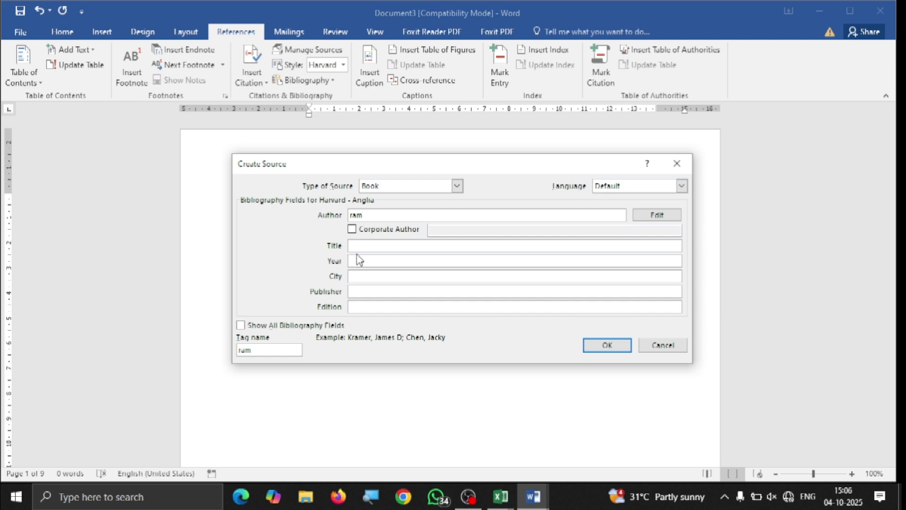
{"action": "left_click", "coordinate": [353, 230]}
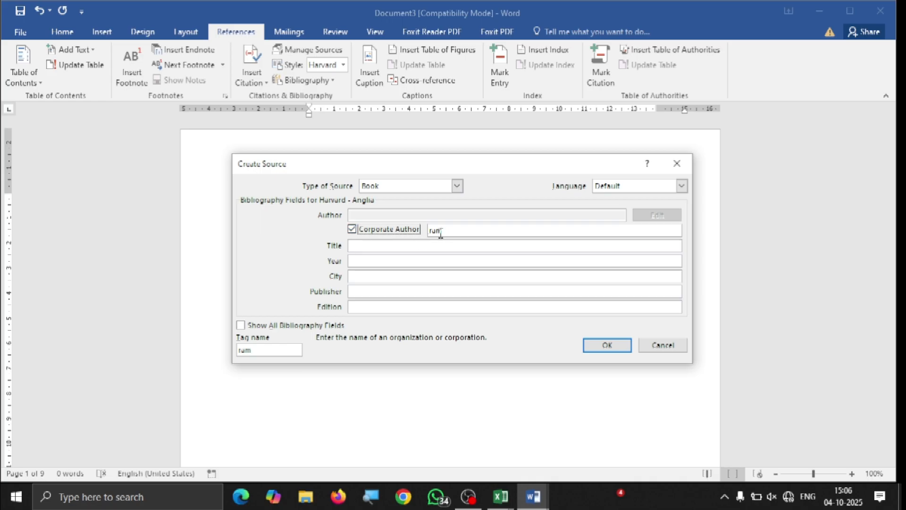
Set the source's title to google, year to 2025, city to bhavnagar and publisher to xyz, and insert its citation.
{"action": "left_click", "coordinate": [410, 247]}
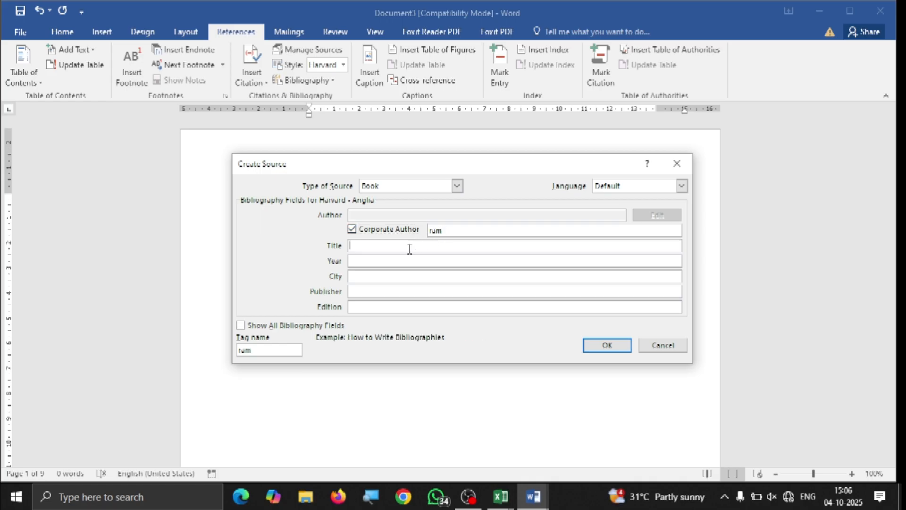
{"action": "type", "text": "google"}
{"action": "left_click", "coordinate": [419, 258]}
{"action": "type", "text": "2025"}
{"action": "left_click", "coordinate": [418, 273]}
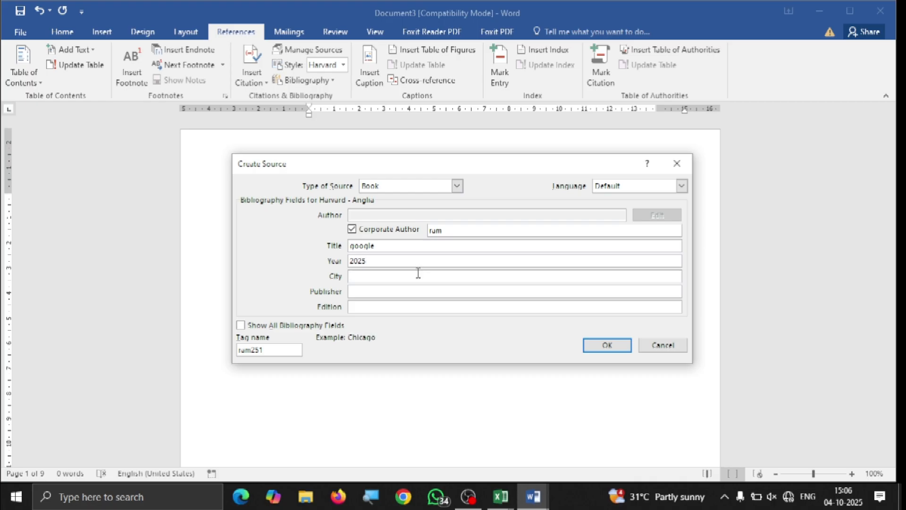
{"action": "type", "text": "bhavnagar"}
{"action": "left_click", "coordinate": [434, 291]}
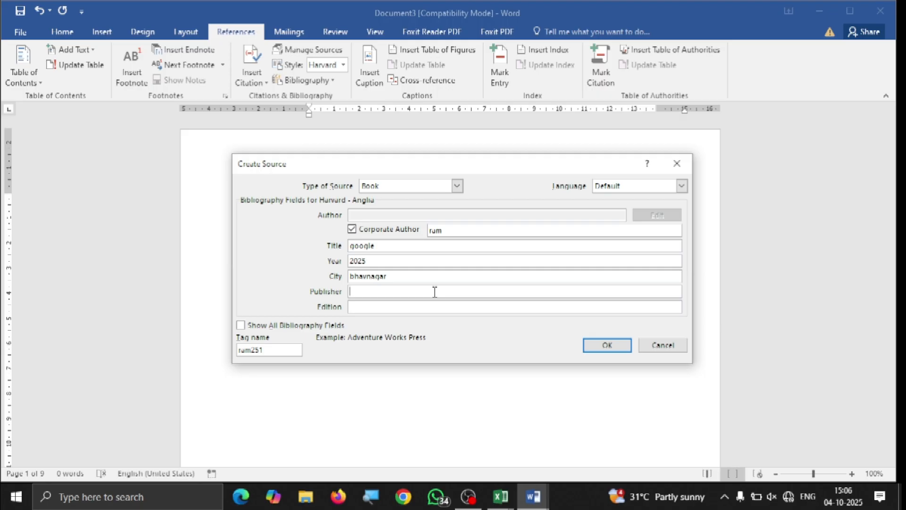
{"action": "type", "text": "xyz"}
{"action": "left_click", "coordinate": [420, 307]}
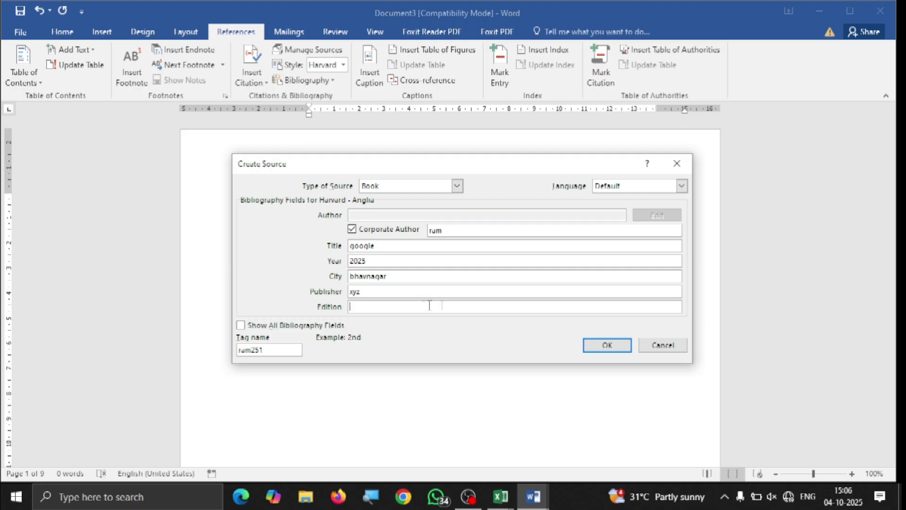
{"action": "left_click", "coordinate": [594, 348]}
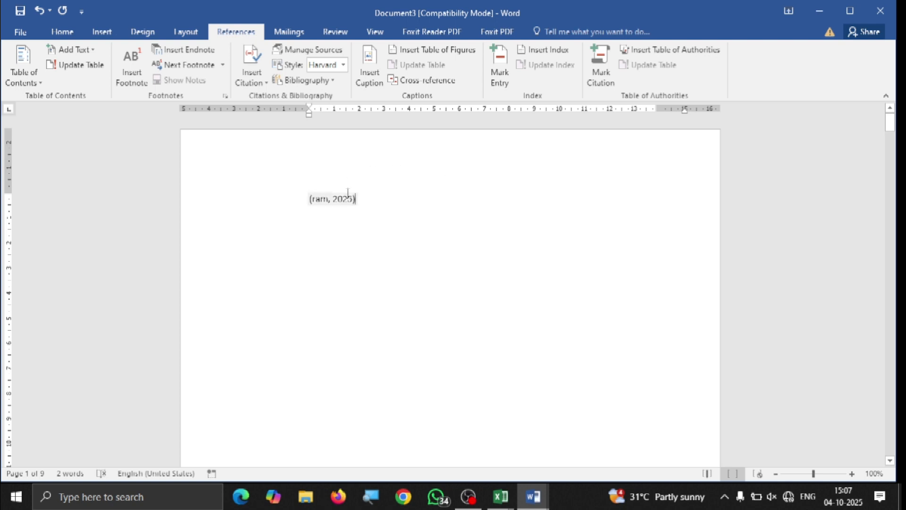
Delete the "computer (2025)" source from the master list in Source Manager.
{"action": "left_click", "coordinate": [325, 200]}
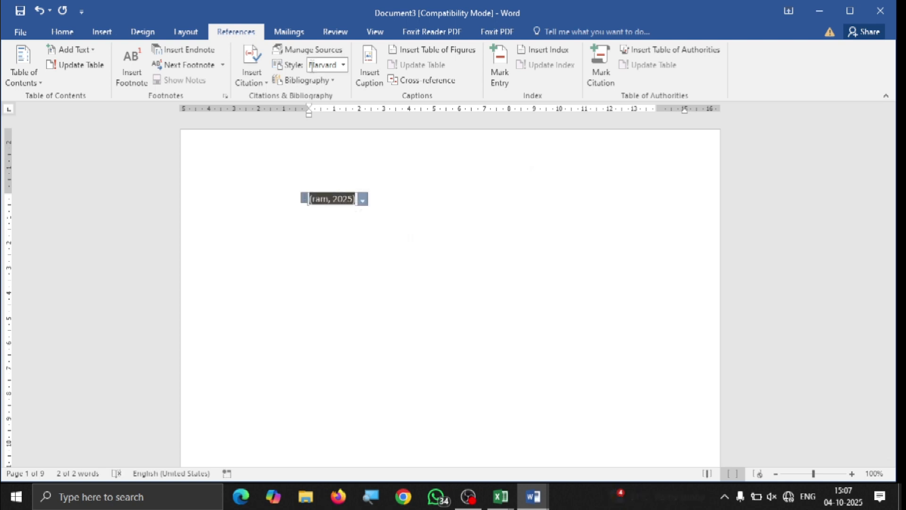
{"action": "left_click", "coordinate": [315, 52]}
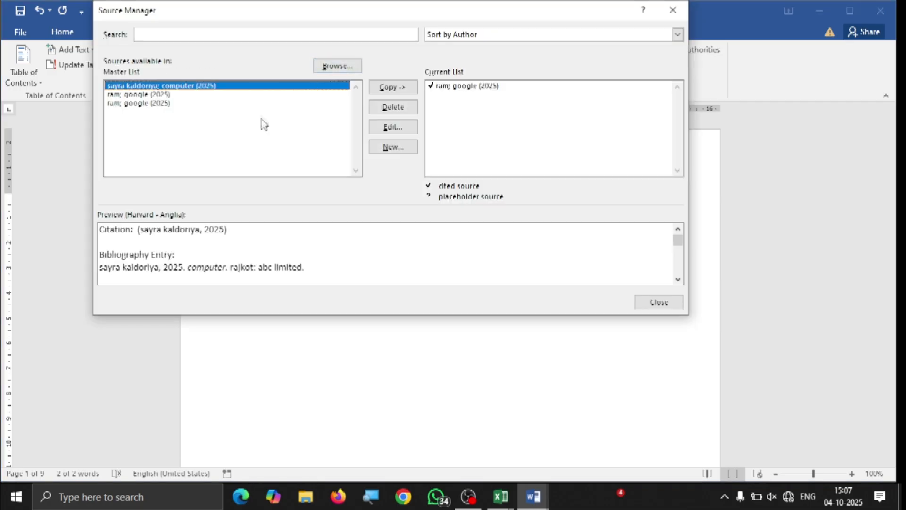
{"action": "left_click_drag", "start_coordinate": [311, 9], "coordinate": [378, 129]}
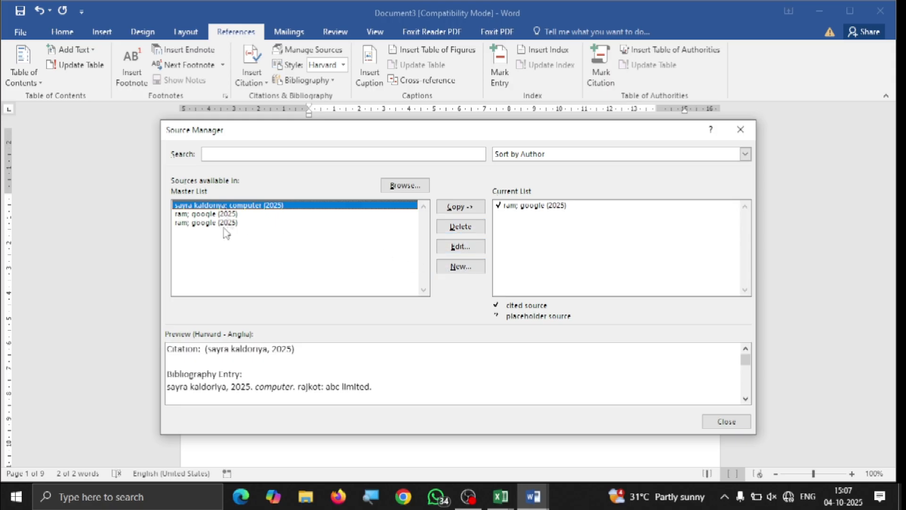
{"action": "left_click", "coordinate": [441, 226]}
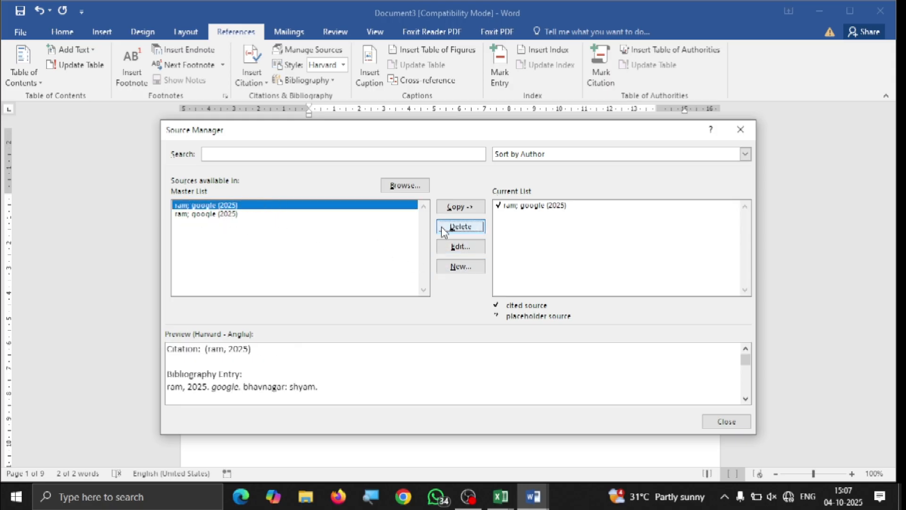
Compare the two google (2025) sources in the master list, delete the first one, and close Source Manager.
{"action": "left_click", "coordinate": [234, 214]}
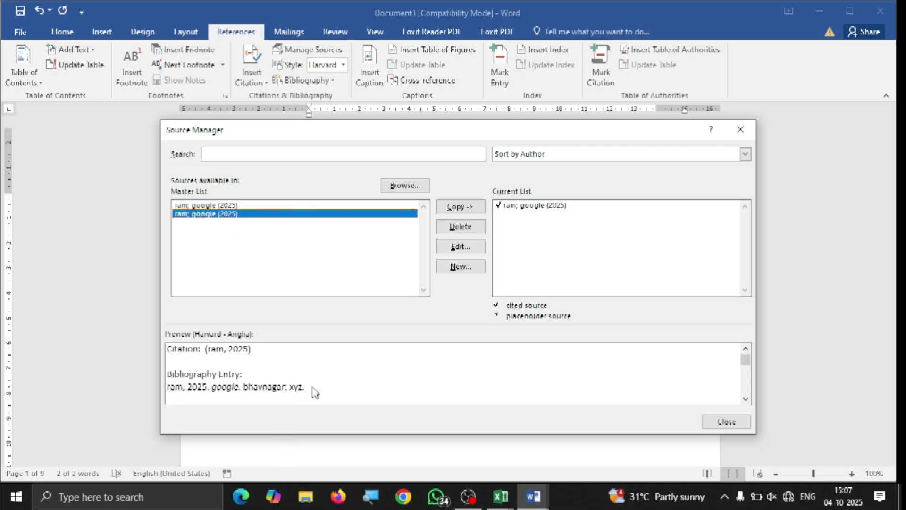
{"action": "triple_click", "coordinate": [296, 386]}
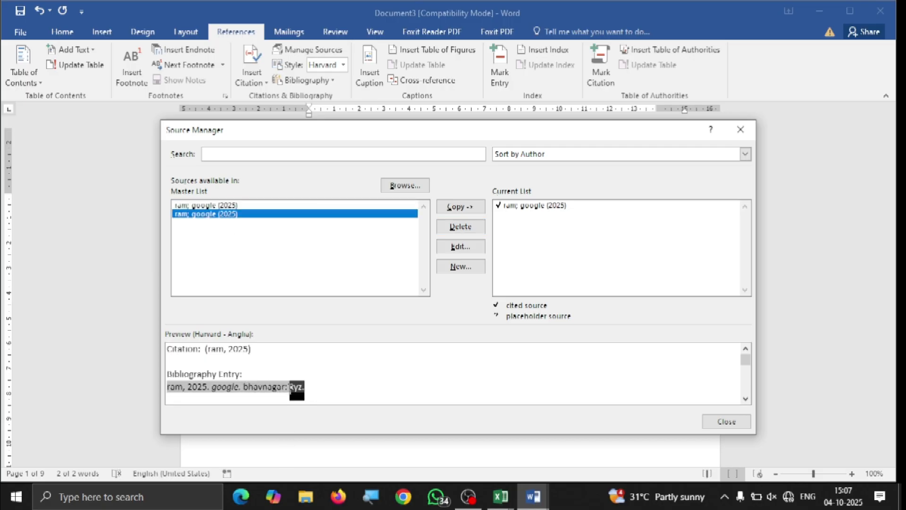
{"action": "left_click", "coordinate": [200, 206]}
{"action": "left_click", "coordinate": [452, 230]}
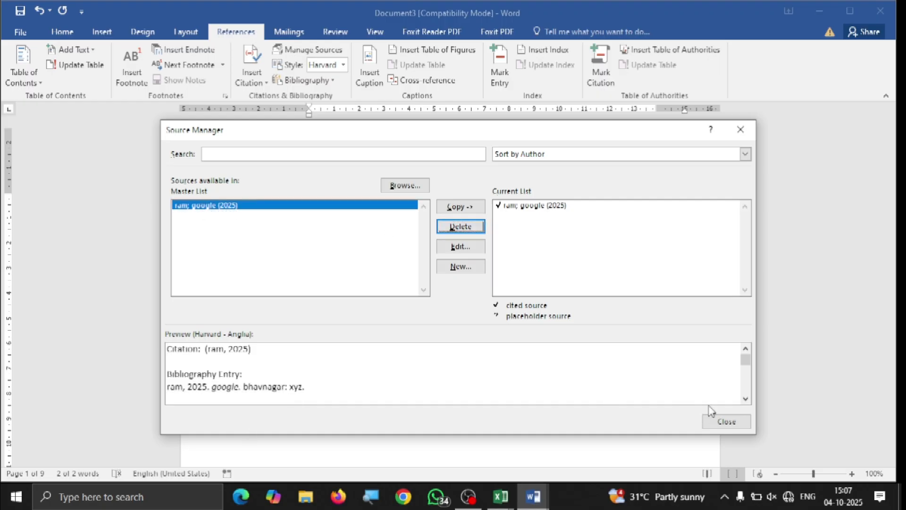
{"action": "left_click", "coordinate": [714, 419]}
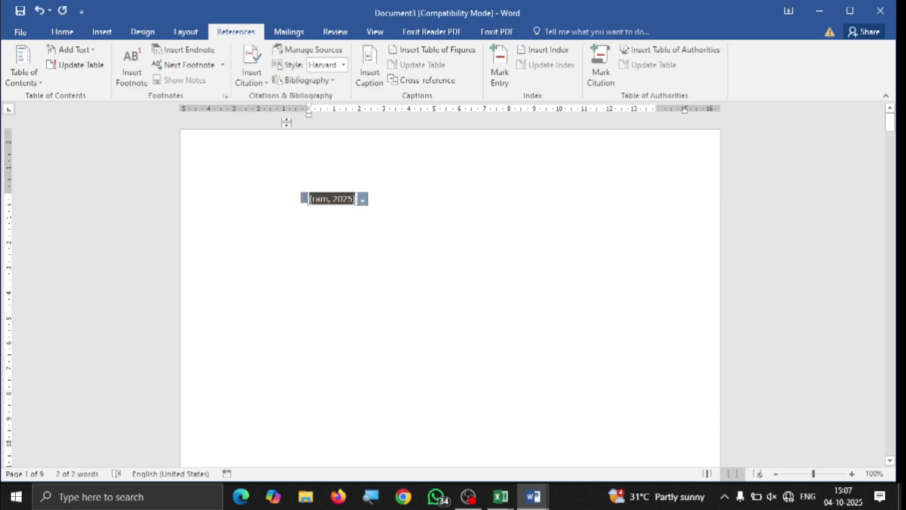
Replace the selected citation with the built-in Bibliography and choose Harvard - Anglia as its citation style.
{"action": "left_click", "coordinate": [333, 81]}
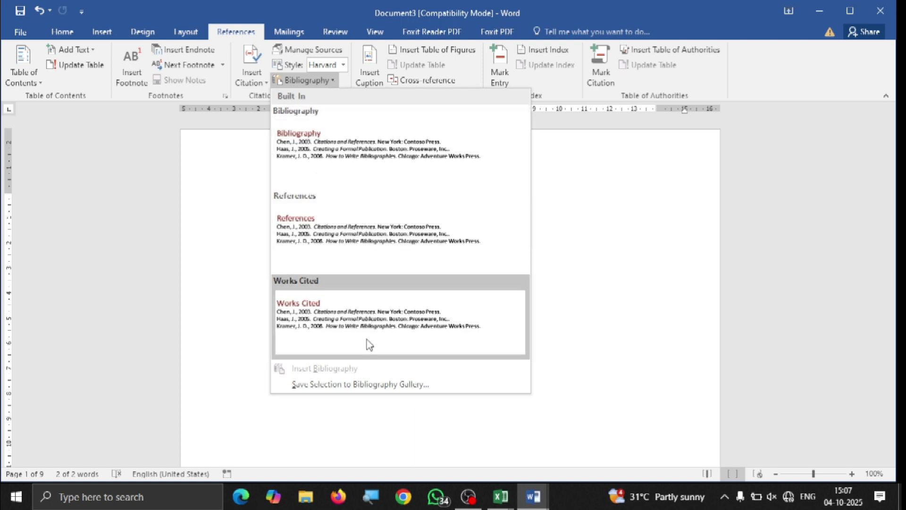
{"action": "left_click", "coordinate": [374, 180]}
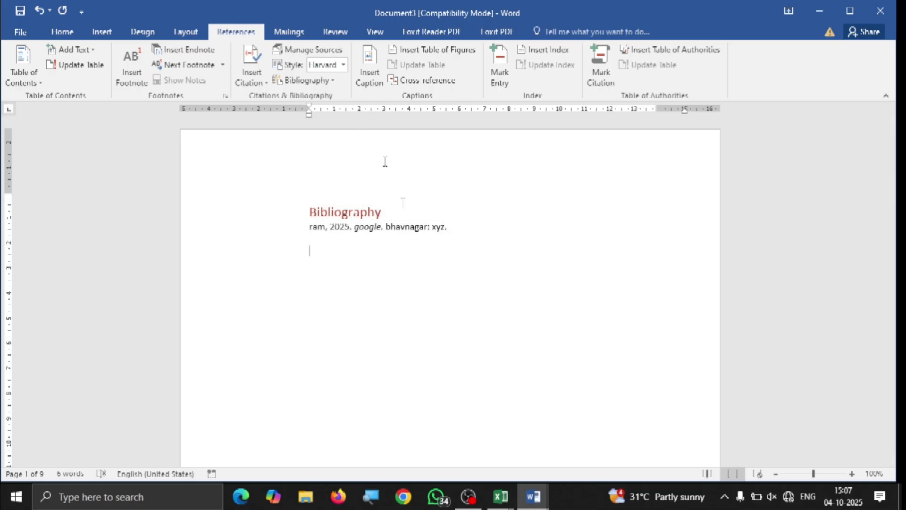
{"action": "left_click", "coordinate": [448, 228]}
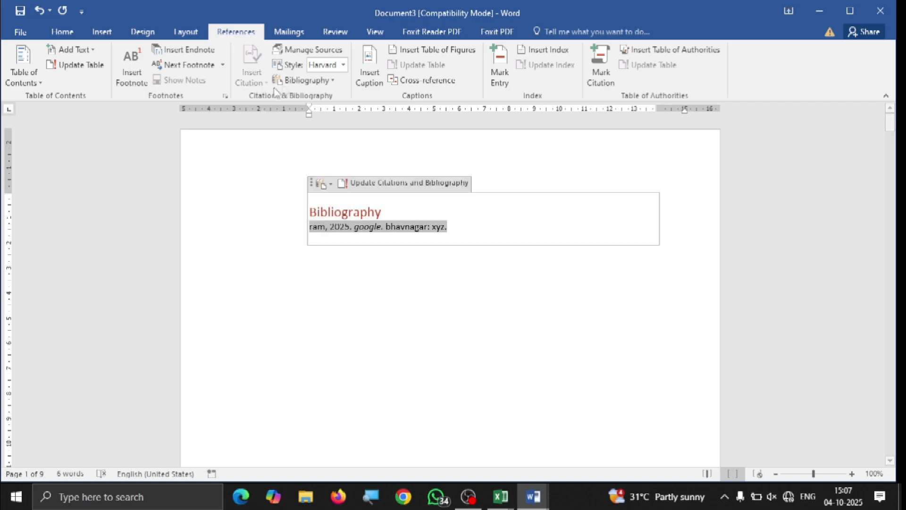
{"action": "left_click", "coordinate": [344, 65]}
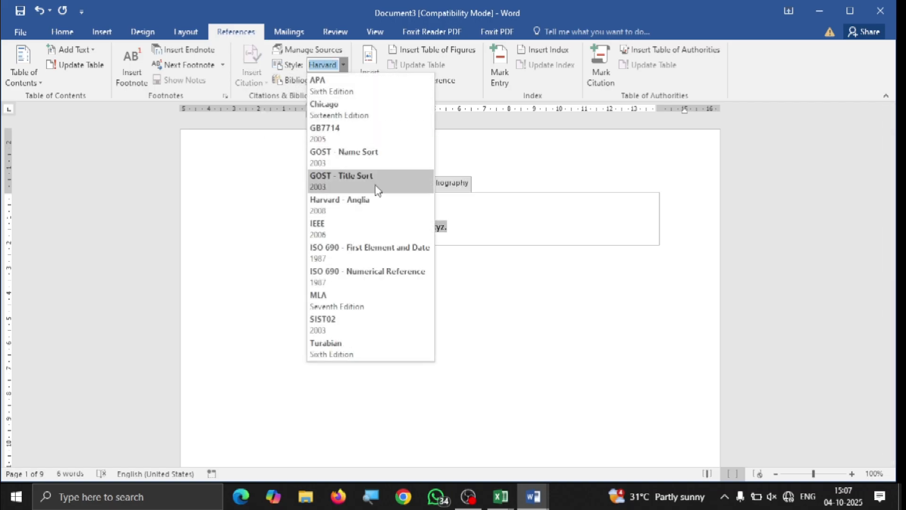
{"action": "left_click", "coordinate": [373, 210]}
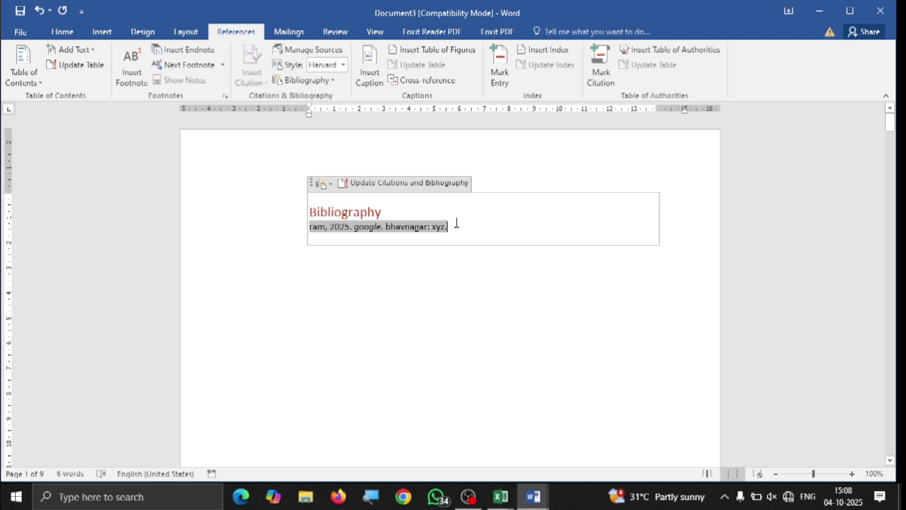
Delete the document's entire contents and draw a rectangle about 8.7 cm wide and 4.8 cm high near the page's upper edge.
{"action": "left_click", "coordinate": [252, 221]}
{"action": "key", "text": "Delete"}
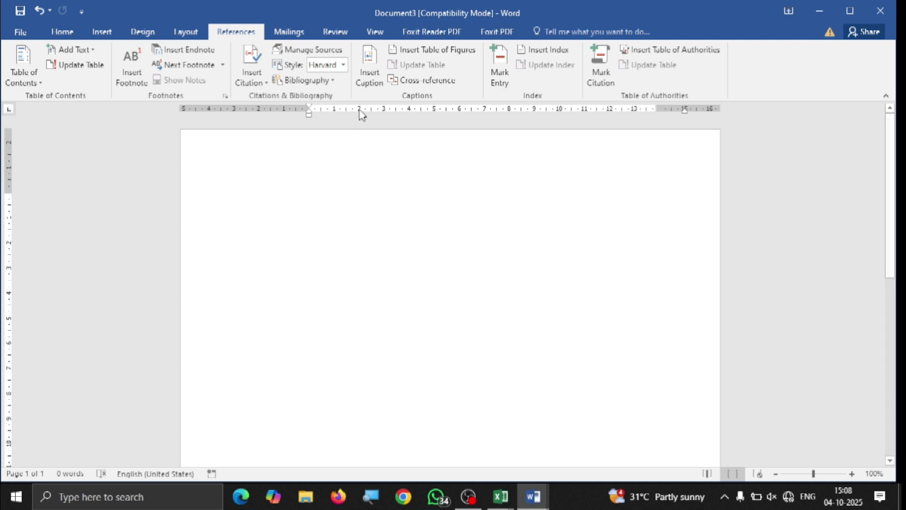
{"action": "left_click", "coordinate": [103, 32]}
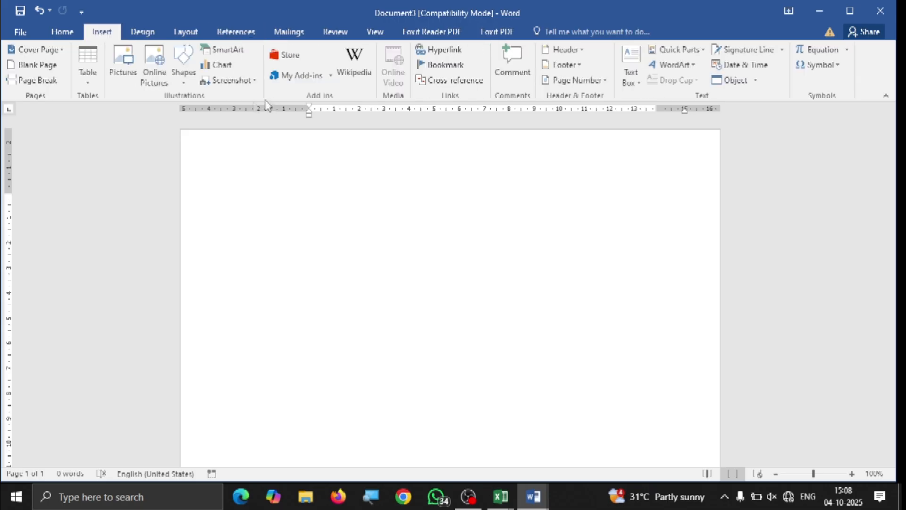
{"action": "left_click", "coordinate": [184, 64]}
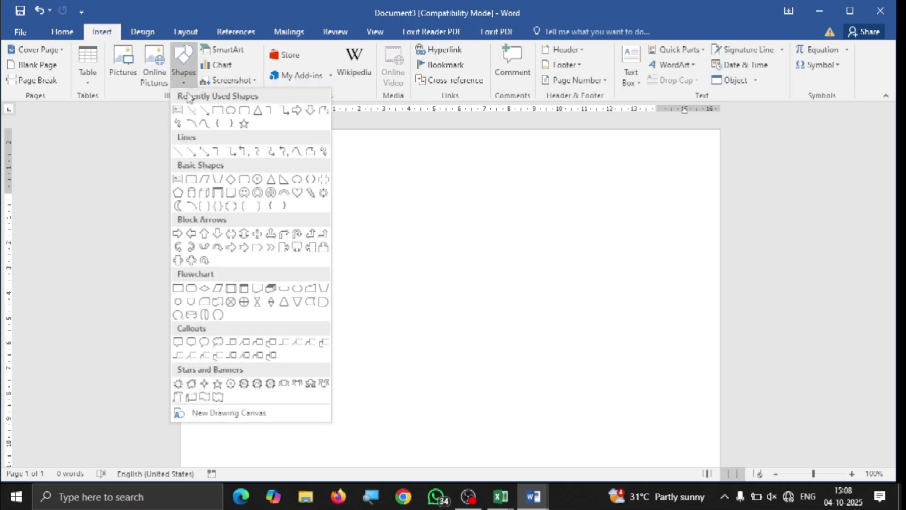
{"action": "left_click", "coordinate": [217, 110]}
{"action": "left_click_drag", "start_coordinate": [358, 159], "coordinate": [576, 279]}
{"action": "left_click_drag", "start_coordinate": [509, 222], "coordinate": [467, 227]}
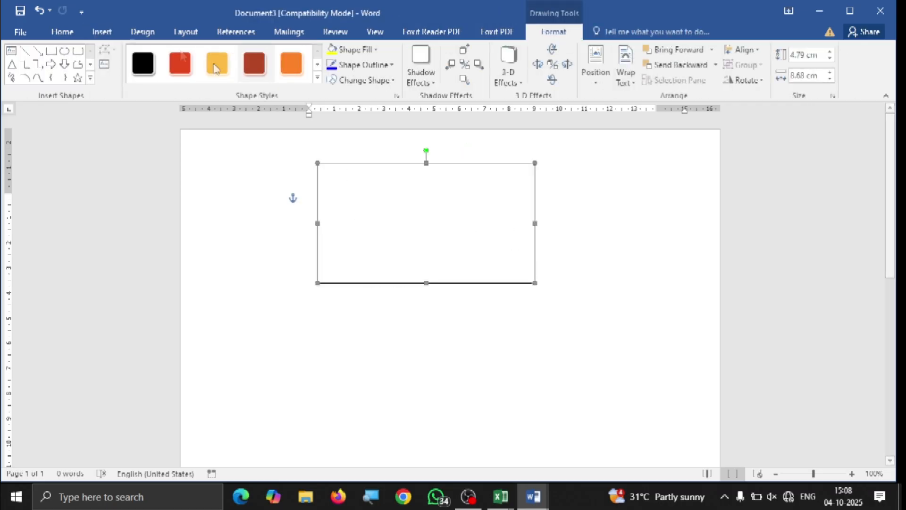
Insert a caption with the Figure label below the rectangle.
{"action": "left_click", "coordinate": [102, 31]}
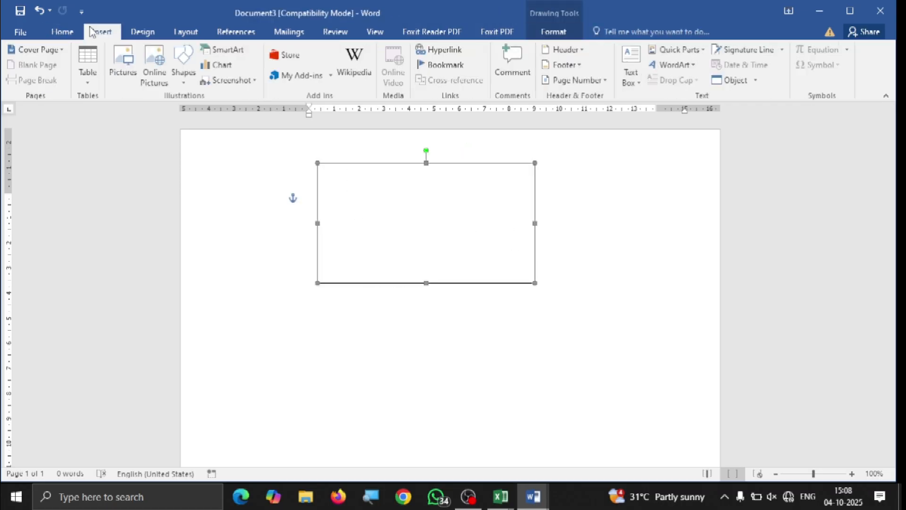
{"action": "left_click", "coordinate": [237, 38]}
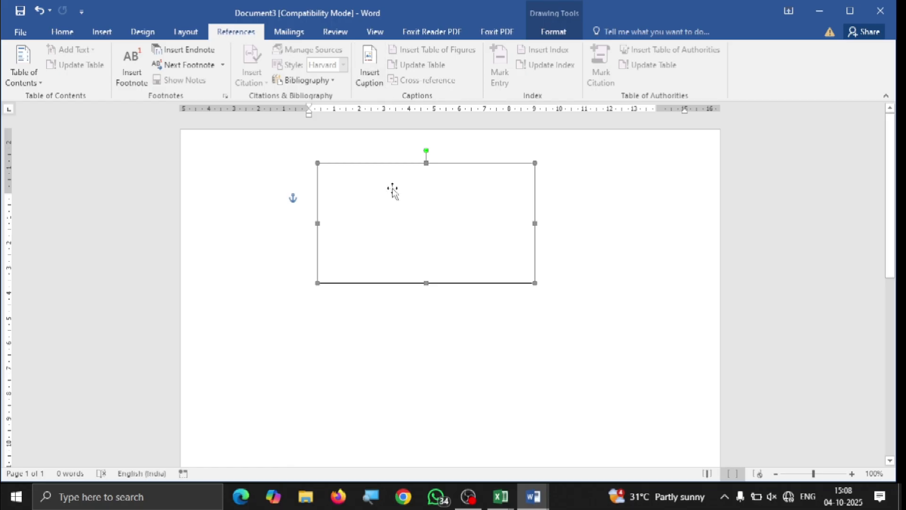
{"action": "left_click", "coordinate": [370, 70]}
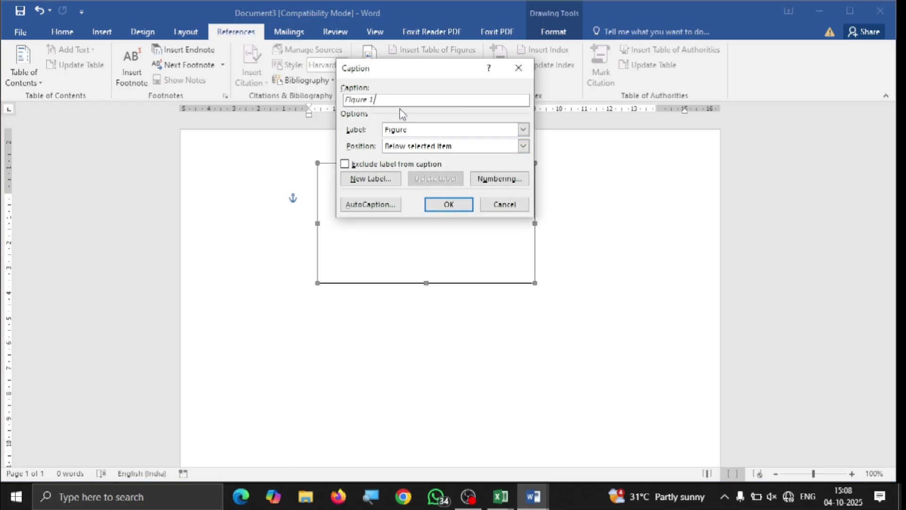
{"action": "left_click", "coordinate": [455, 204]}
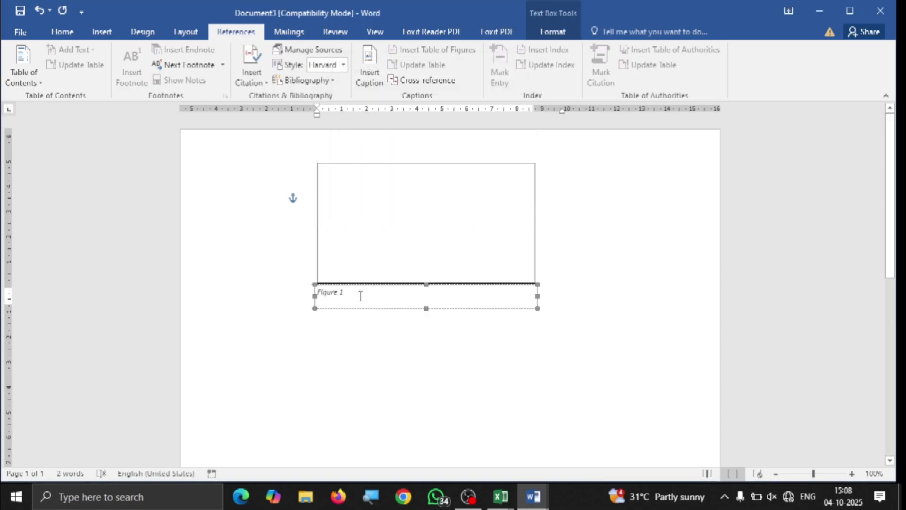
Draw a triangle about 5.1 cm wide and 3 cm high and place it just below the rectangle's caption.
{"action": "scroll", "coordinate": [266, 246], "scroll_direction": "down", "scroll_amount": 2}
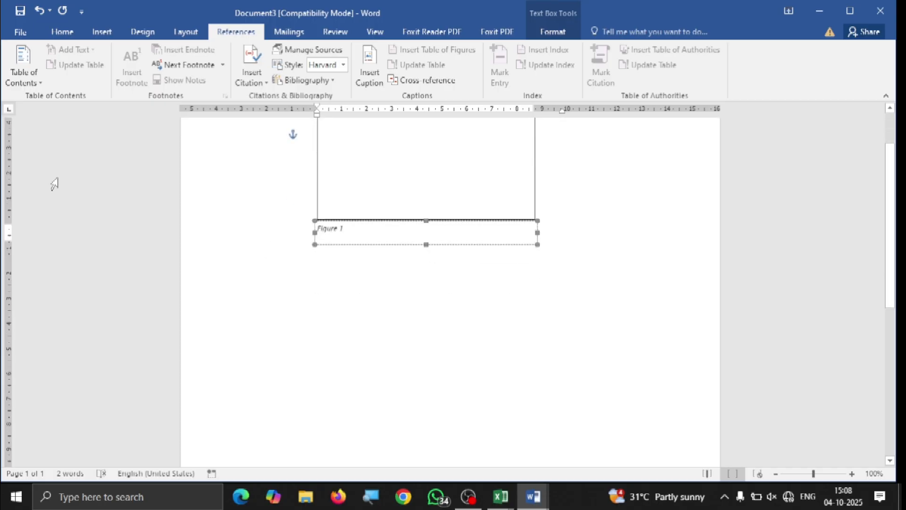
{"action": "left_click", "coordinate": [102, 31]}
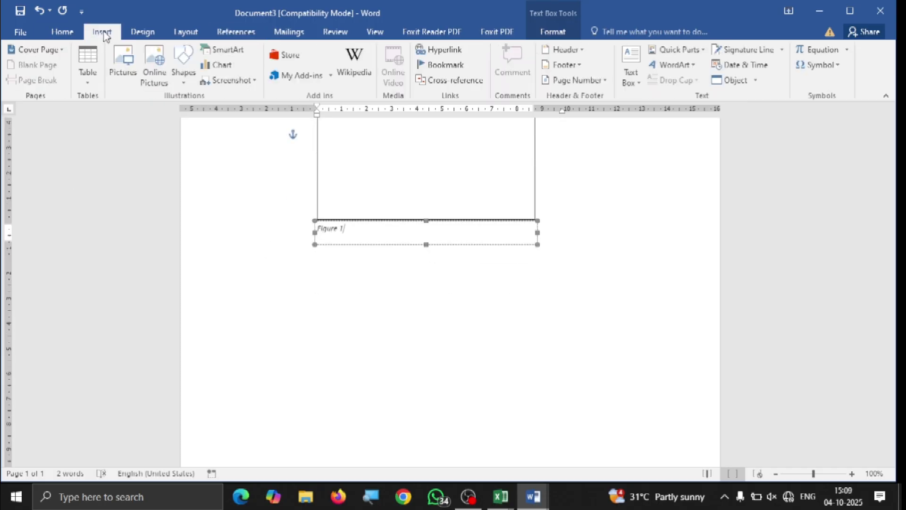
{"action": "left_click", "coordinate": [176, 83]}
{"action": "left_click", "coordinate": [253, 110]}
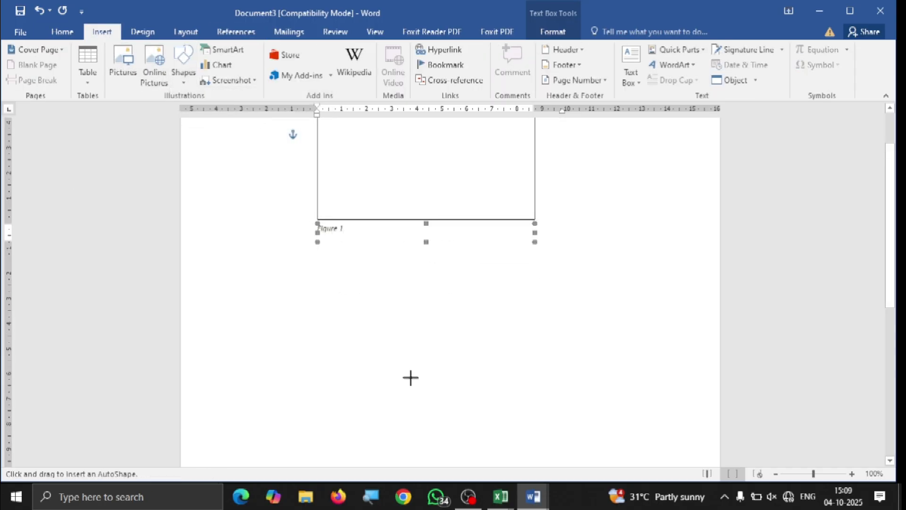
{"action": "left_click_drag", "start_coordinate": [390, 295], "coordinate": [517, 372]}
{"action": "mouse_move", "coordinate": [453, 338]}
{"action": "left_mouse_down"}
{"action": "mouse_move", "coordinate": [426, 312]}
{"action": "mouse_move", "coordinate": [434, 299]}
{"action": "mouse_move", "coordinate": [426, 304]}
{"action": "left_mouse_up"}
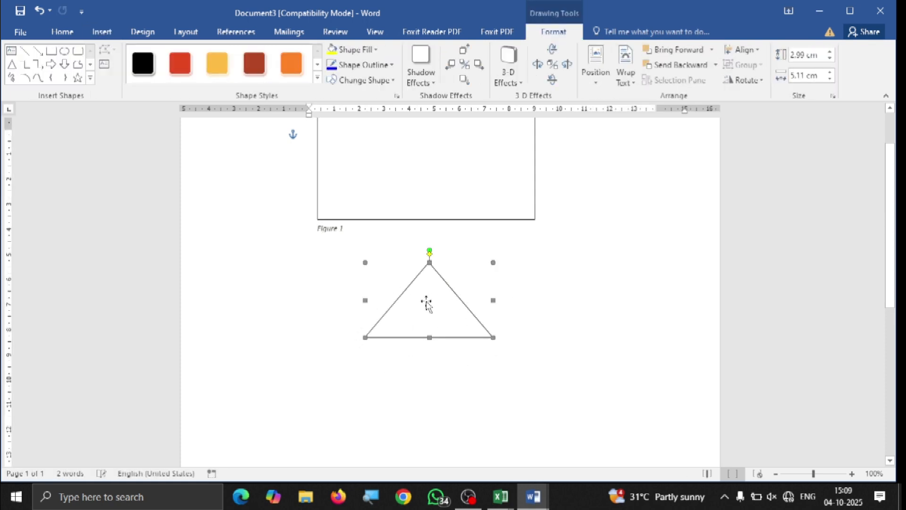
Insert a caption with the Figure label below the triangle.
{"action": "left_click", "coordinate": [231, 32]}
{"action": "left_click", "coordinate": [370, 70]}
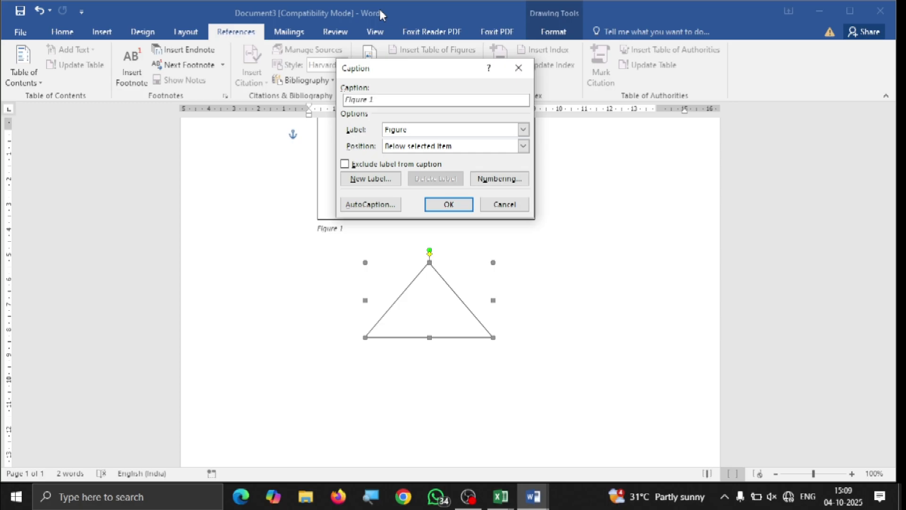
{"action": "left_click", "coordinate": [430, 204]}
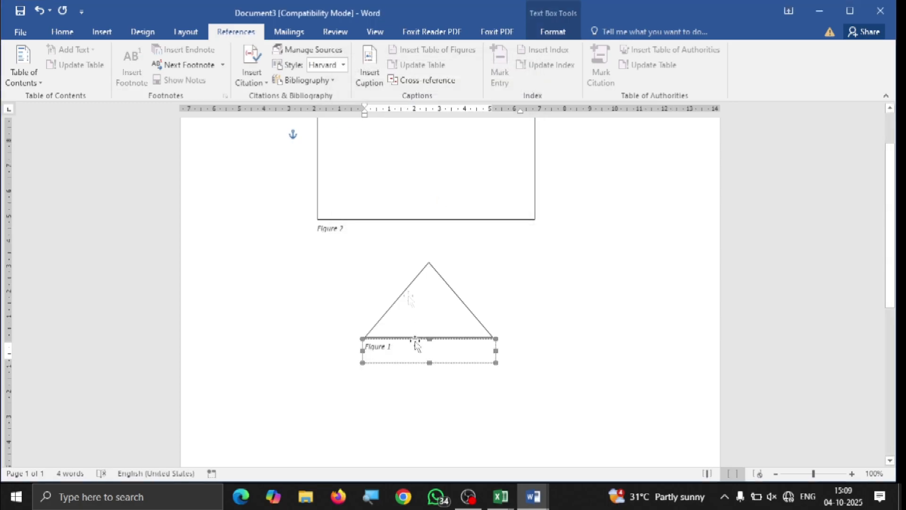
Compare the figure numbers in the captions below the rectangle and the triangle.
{"action": "double_click", "coordinate": [341, 228]}
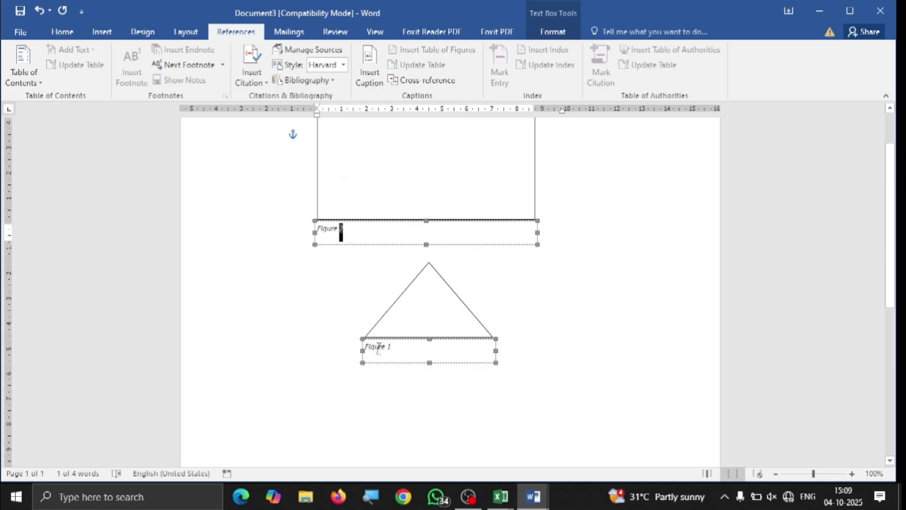
{"action": "left_click", "coordinate": [397, 349]}
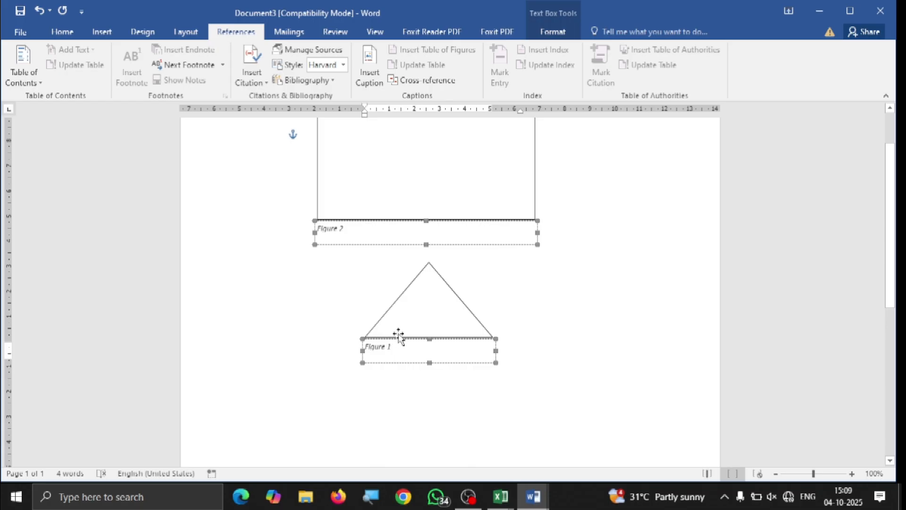
{"action": "scroll", "coordinate": [398, 334], "scroll_direction": "down", "scroll_amount": 3}
{"action": "scroll", "coordinate": [398, 334], "scroll_direction": "up", "scroll_amount": 2}
{"action": "scroll", "coordinate": [398, 333], "scroll_direction": "down", "scroll_amount": 2}
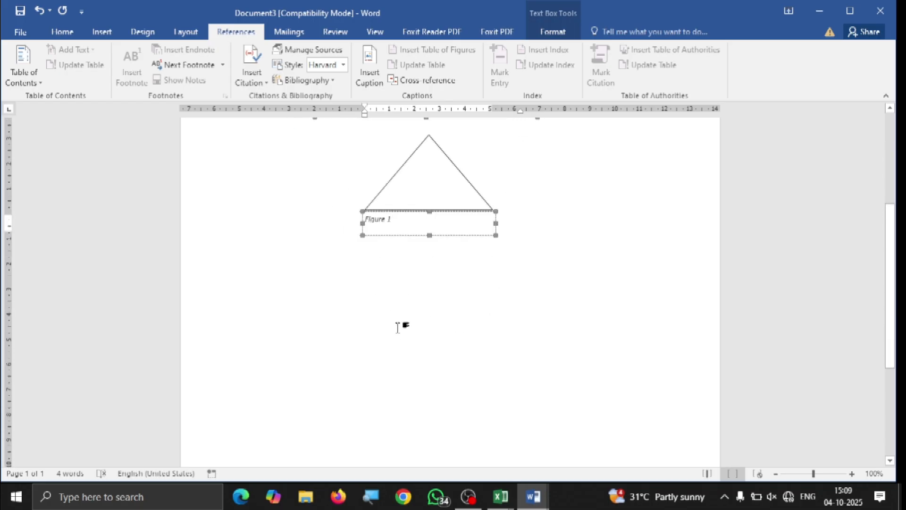
{"action": "scroll", "coordinate": [398, 326], "scroll_direction": "up", "scroll_amount": 4}
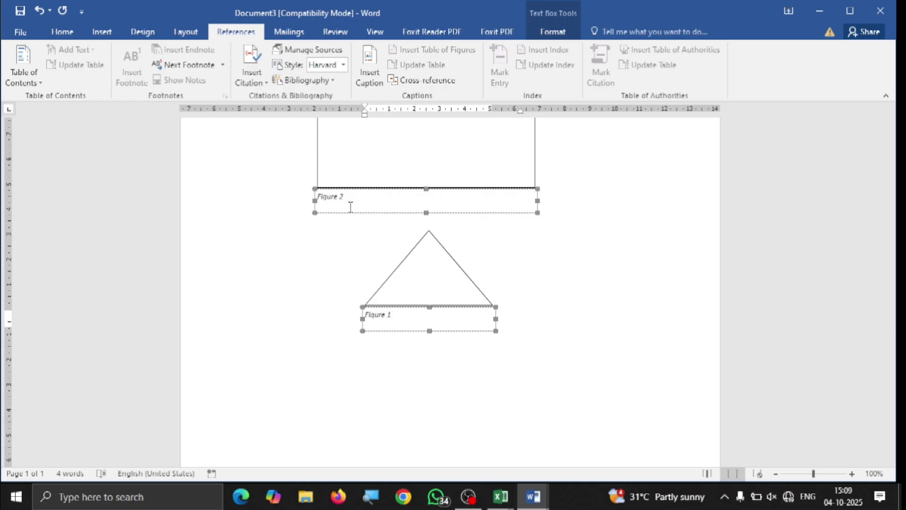
{"action": "scroll", "coordinate": [350, 216], "scroll_direction": "down", "scroll_amount": 3}
{"action": "left_click", "coordinate": [330, 272]}
{"action": "scroll", "coordinate": [313, 318], "scroll_direction": "down", "scroll_amount": 5}
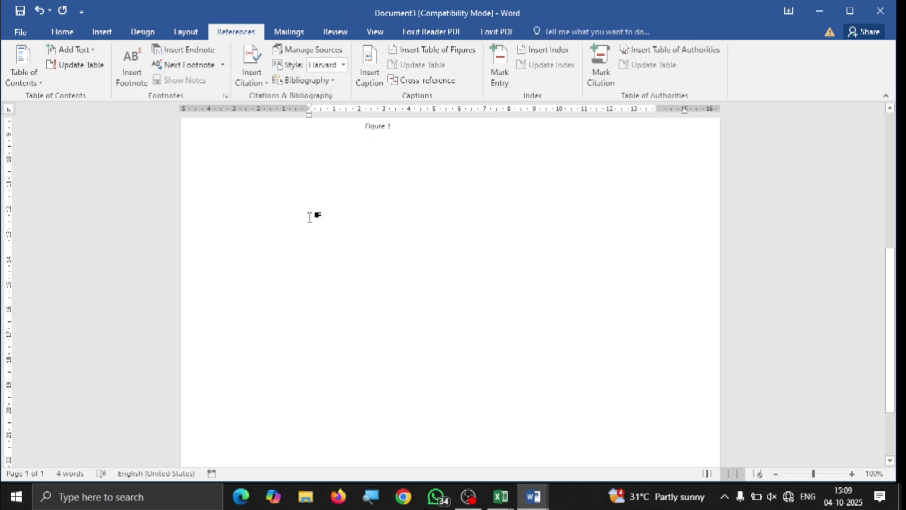
{"action": "key", "text": "ctrl+z"}
{"action": "key", "text": "ctrl+z"}
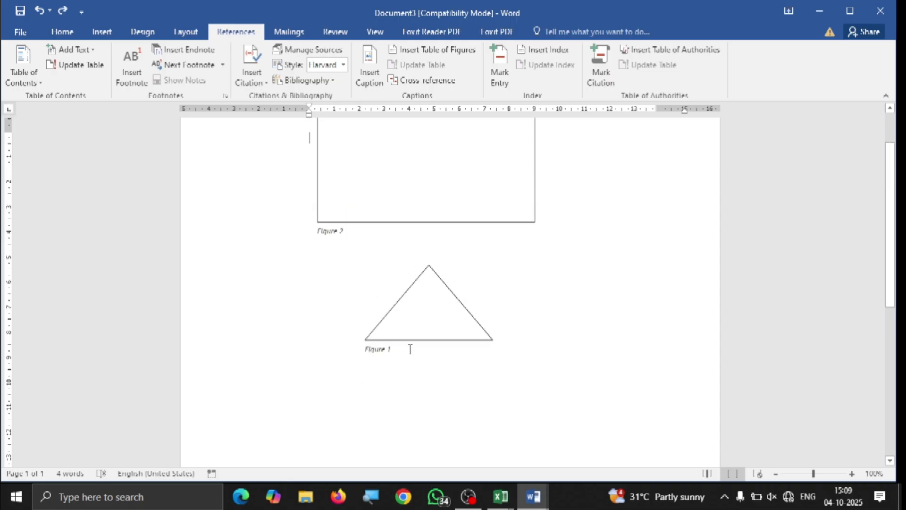
Insert a table of figures for the Figure caption label a couple of lines below the triangle's caption.
{"action": "left_click", "coordinate": [410, 348]}
{"action": "left_click", "coordinate": [409, 374]}
{"action": "key", "text": "Return"}
{"action": "key", "text": "Return"}
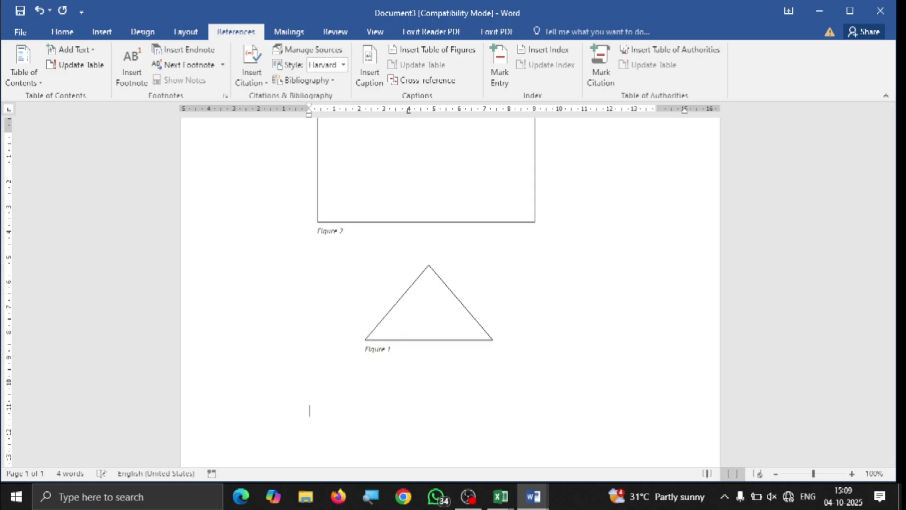
{"action": "scroll", "coordinate": [395, 406], "scroll_direction": "down", "scroll_amount": 4}
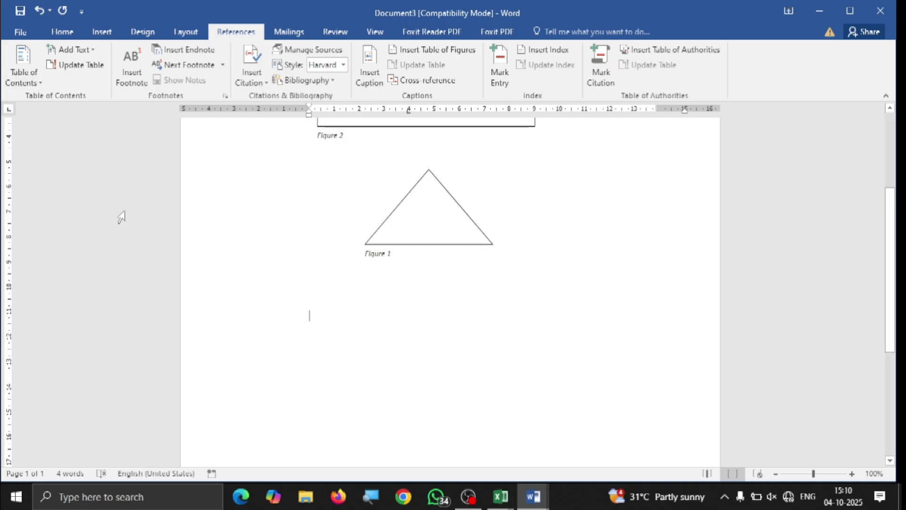
{"action": "left_click", "coordinate": [409, 52]}
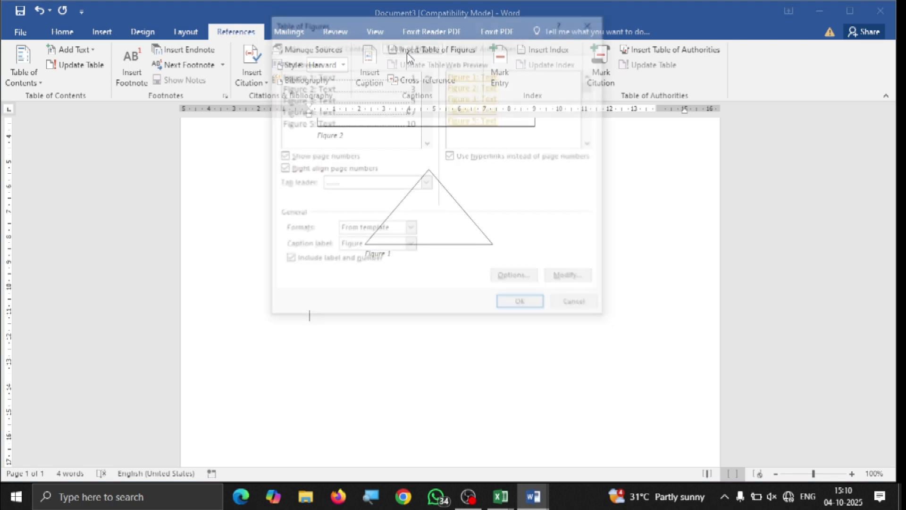
{"action": "left_click", "coordinate": [538, 306]}
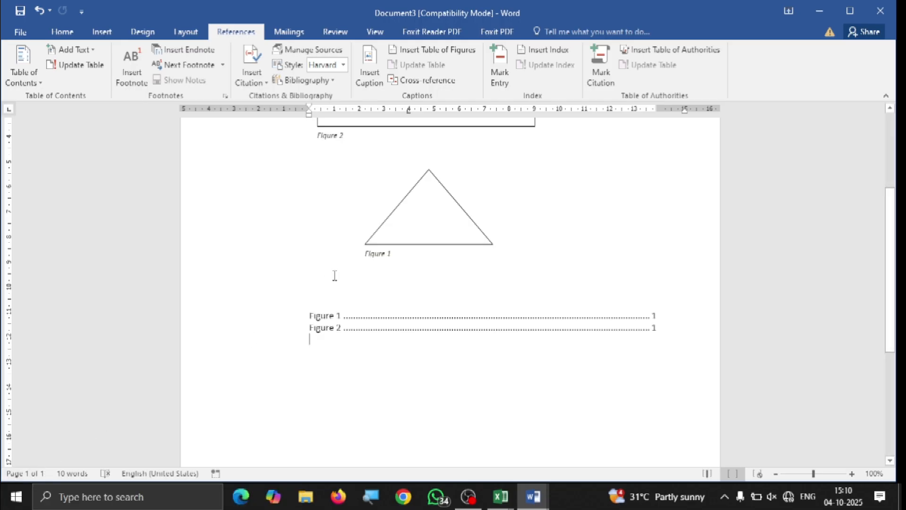
{"action": "left_click", "coordinate": [23, 75]}
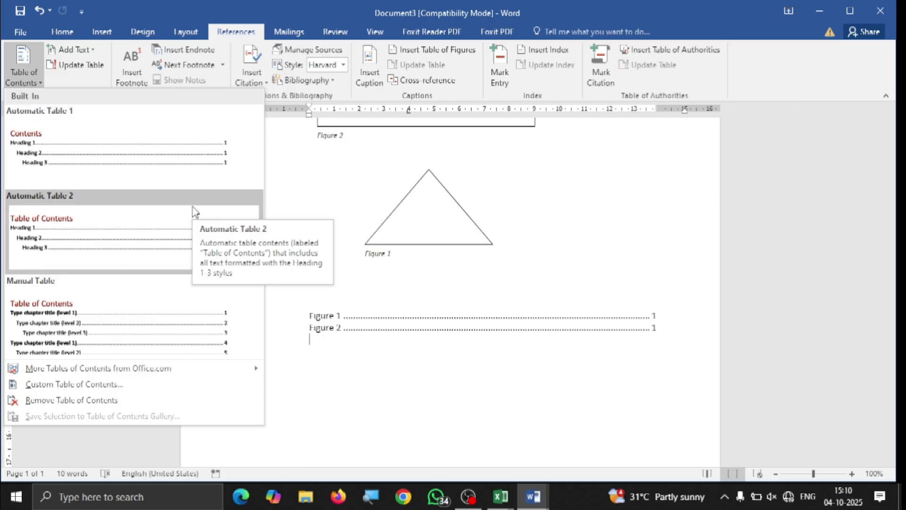
{"action": "left_click", "coordinate": [329, 343]}
Draw a rounded rectangle about 4.3 cm wide and 2.6 cm high below the table of figures.
{"action": "scroll", "coordinate": [273, 381], "scroll_direction": "down", "scroll_amount": 3}
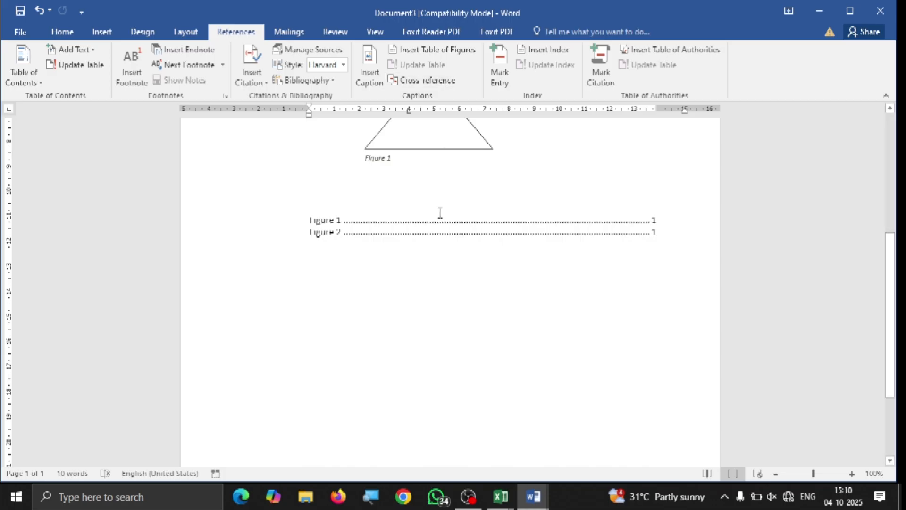
{"action": "scroll", "coordinate": [440, 213], "scroll_direction": "down", "scroll_amount": 1}
{"action": "left_click", "coordinate": [102, 31]}
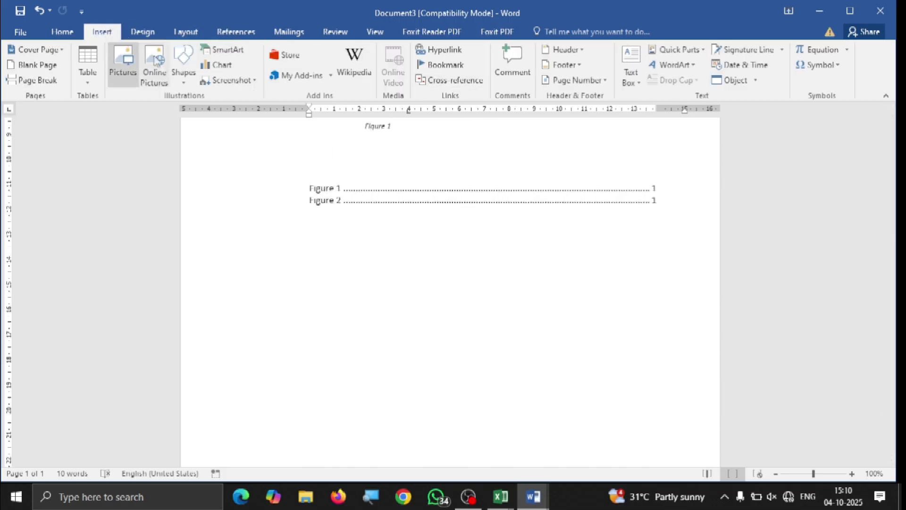
{"action": "left_click", "coordinate": [184, 64]}
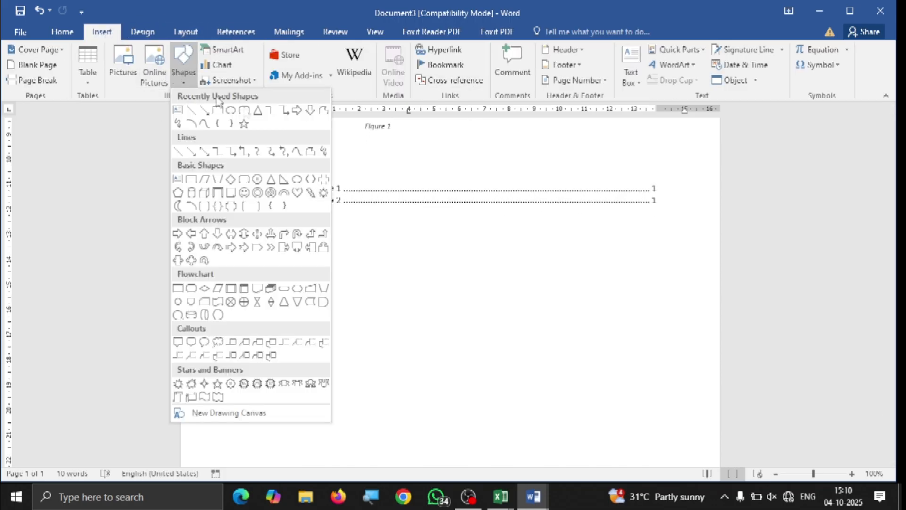
{"action": "left_click", "coordinate": [244, 111]}
{"action": "left_click_drag", "start_coordinate": [370, 251], "coordinate": [478, 318]}
Insert a caption with the Figure label below the rounded rectangle.
{"action": "left_click", "coordinate": [231, 33]}
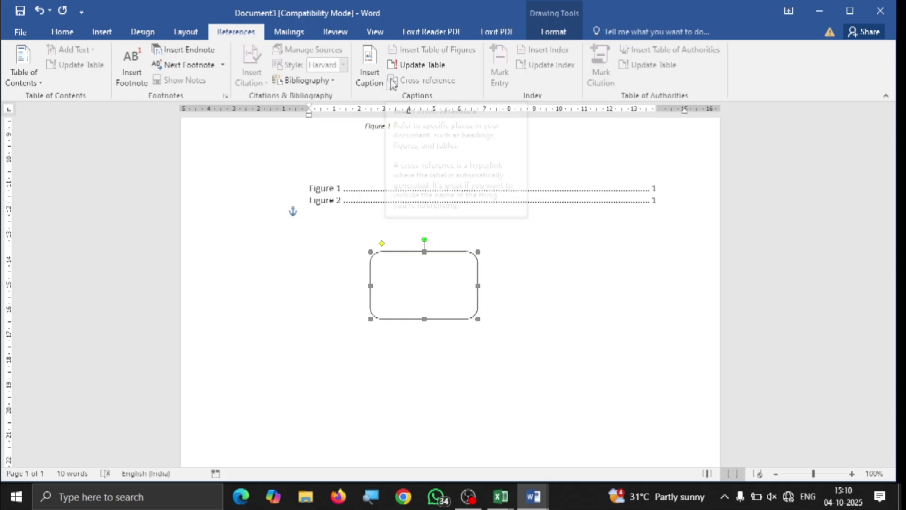
{"action": "left_click", "coordinate": [370, 71]}
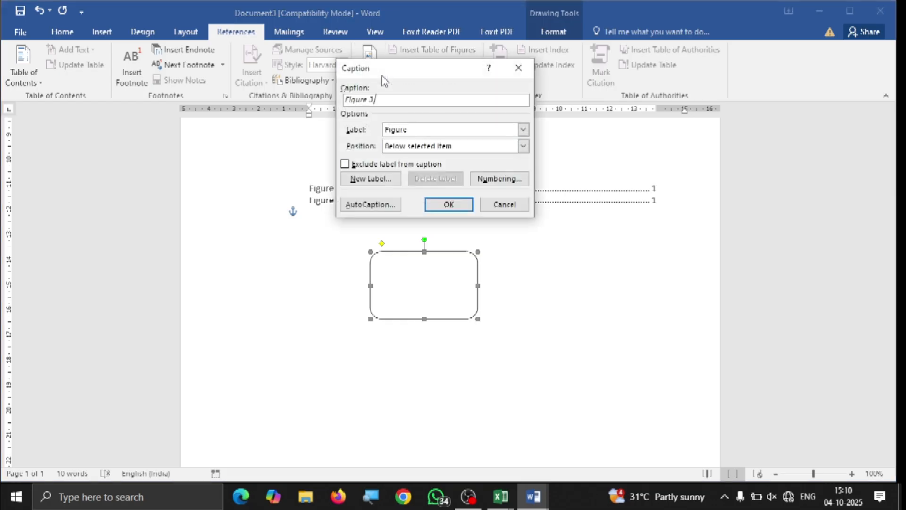
{"action": "left_click", "coordinate": [446, 205]}
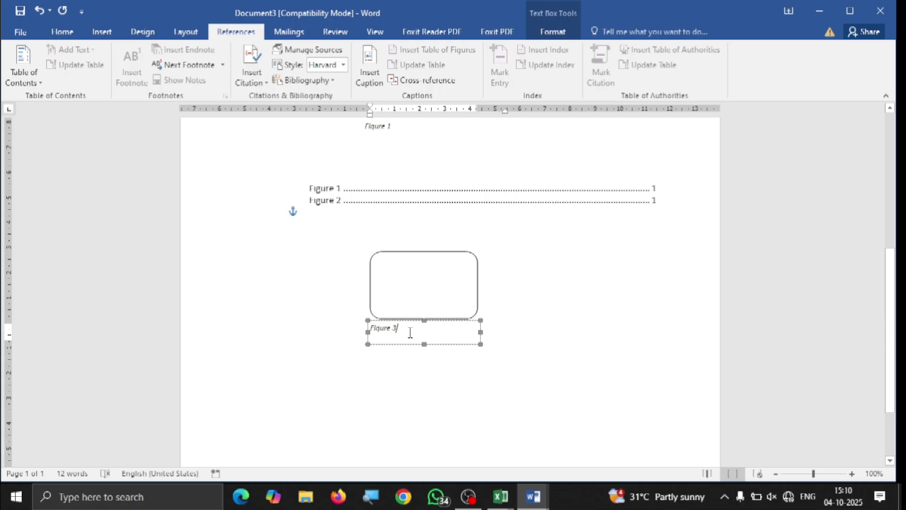
Update the entire table of figures to pick up the rounded rectangle's caption.
{"action": "left_click", "coordinate": [438, 188]}
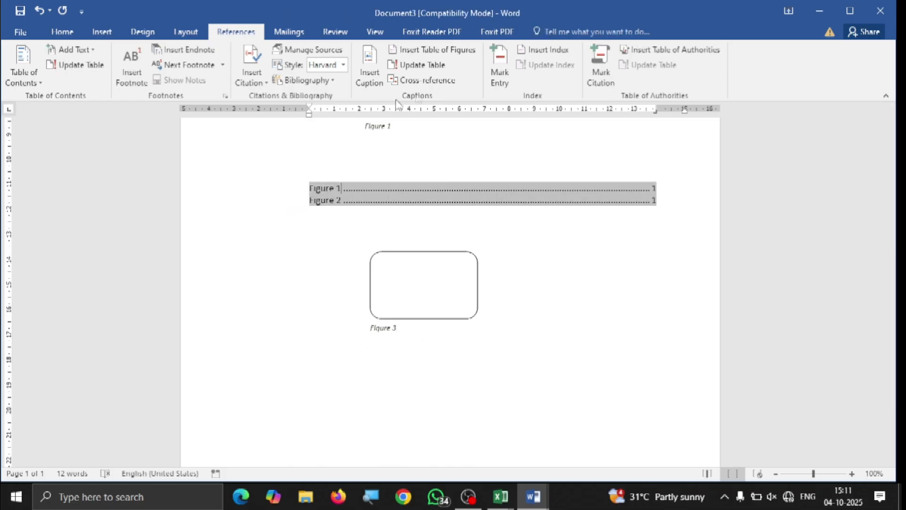
{"action": "left_click", "coordinate": [418, 65]}
{"action": "left_click", "coordinate": [422, 247]}
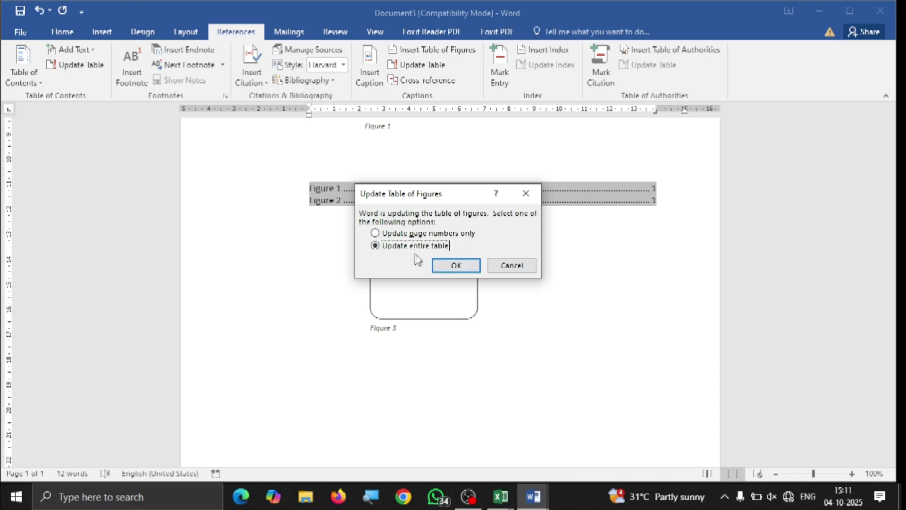
{"action": "left_click", "coordinate": [454, 266]}
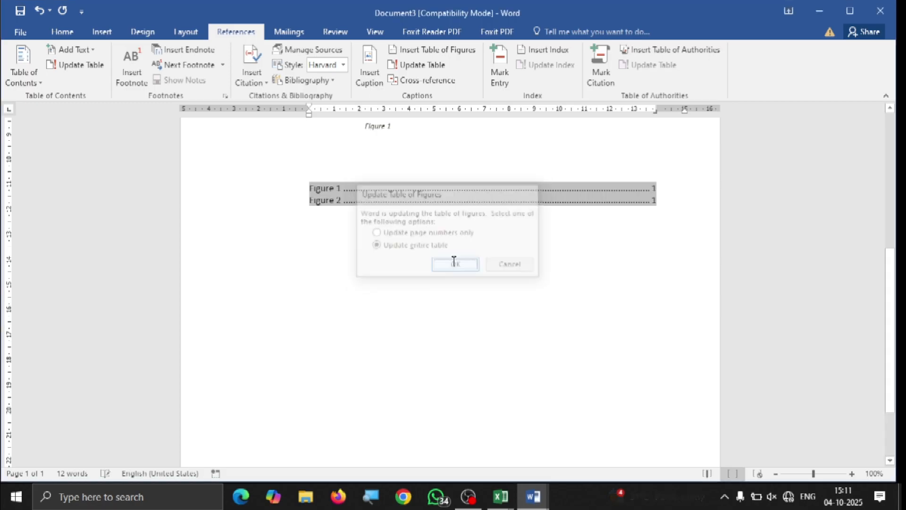
{"action": "scroll", "coordinate": [451, 238], "scroll_direction": "up", "scroll_amount": 3}
{"action": "scroll", "coordinate": [451, 238], "scroll_direction": "down", "scroll_amount": 6}
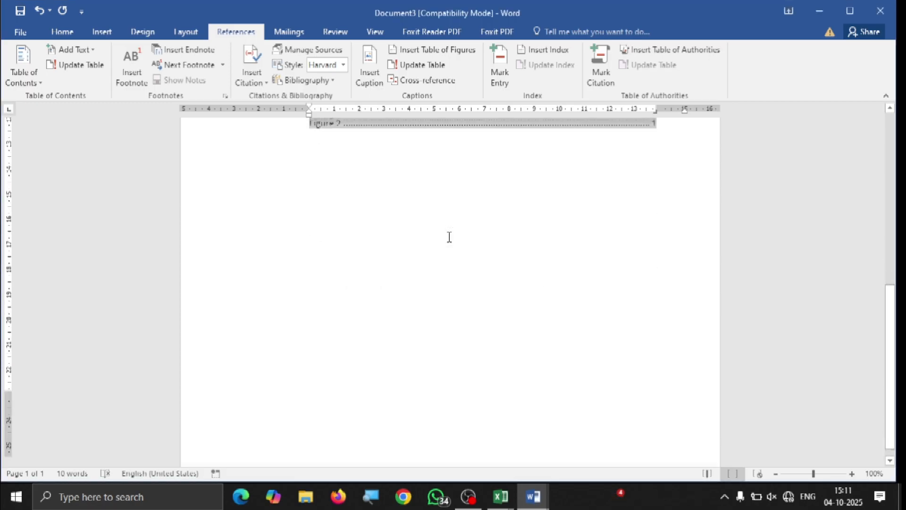
{"action": "scroll", "coordinate": [449, 237], "scroll_direction": "up", "scroll_amount": 7}
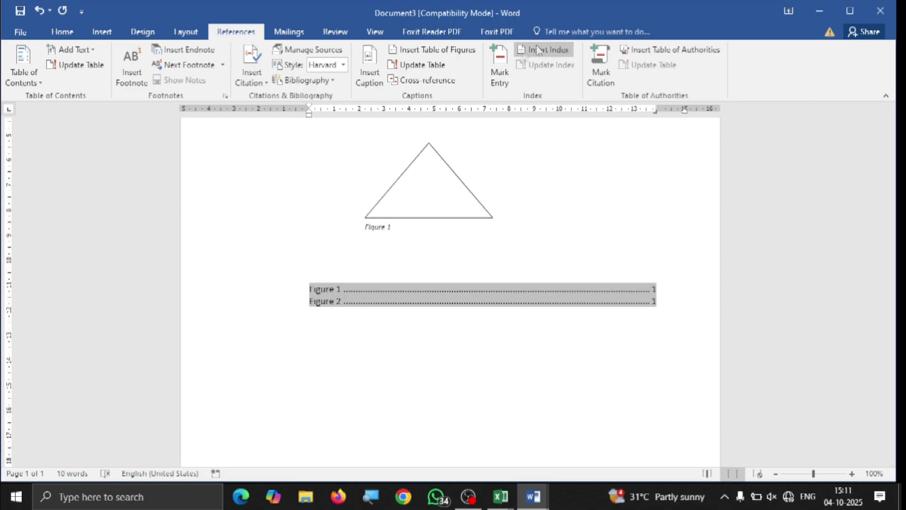
Repeat the update of the entire table of figures and check the captions listed in it.
{"action": "left_click", "coordinate": [441, 67]}
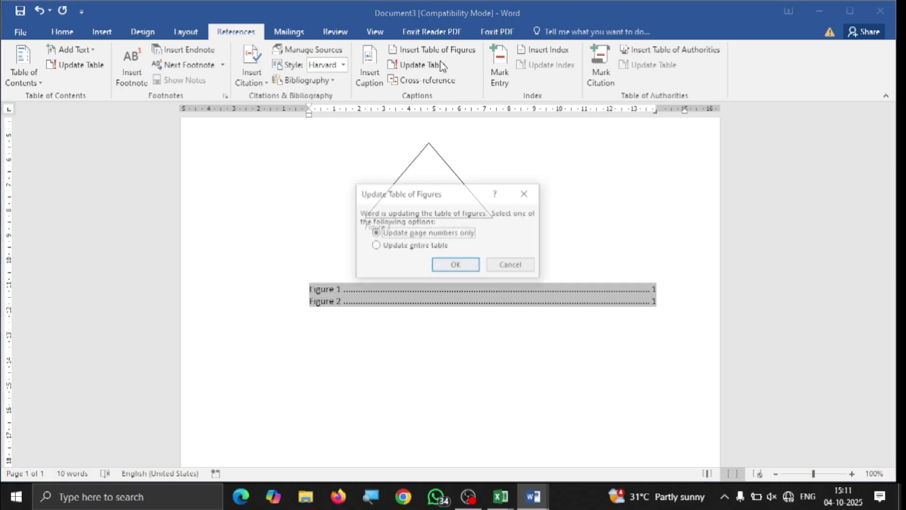
{"action": "left_click", "coordinate": [375, 246]}
{"action": "left_click", "coordinate": [456, 265]}
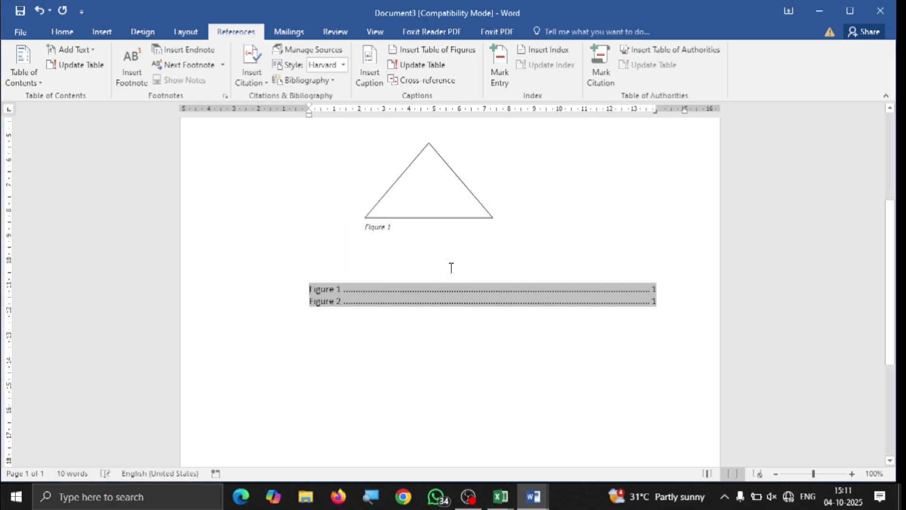
{"action": "scroll", "coordinate": [438, 259], "scroll_direction": "up", "scroll_amount": 4}
{"action": "scroll", "coordinate": [436, 256], "scroll_direction": "down", "scroll_amount": 5}
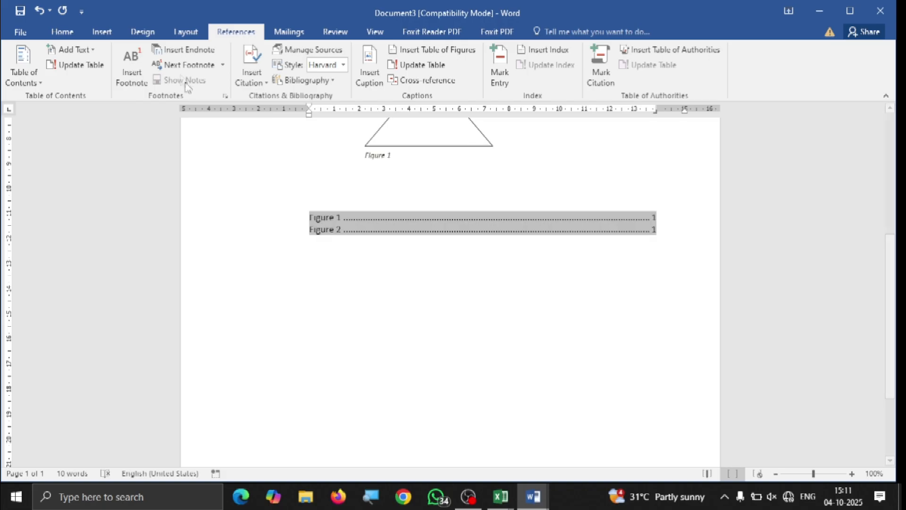
Draw an oval about 5.9 cm wide and 4.7 cm high below the table of figures.
{"action": "left_click", "coordinate": [99, 29]}
{"action": "left_click", "coordinate": [189, 76]}
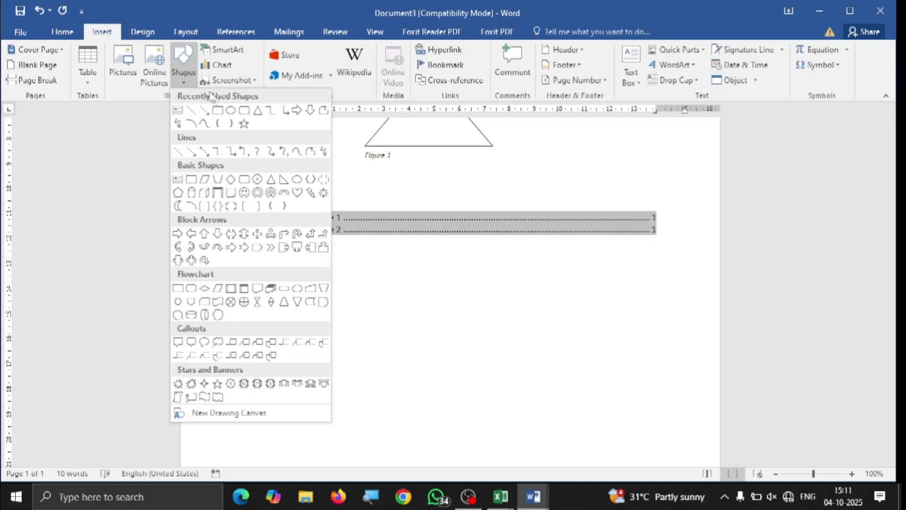
{"action": "left_click", "coordinate": [230, 109]}
{"action": "left_click_drag", "start_coordinate": [382, 284], "coordinate": [531, 402]}
Insert a caption with the Figure label below the oval.
{"action": "left_click", "coordinate": [113, 33]}
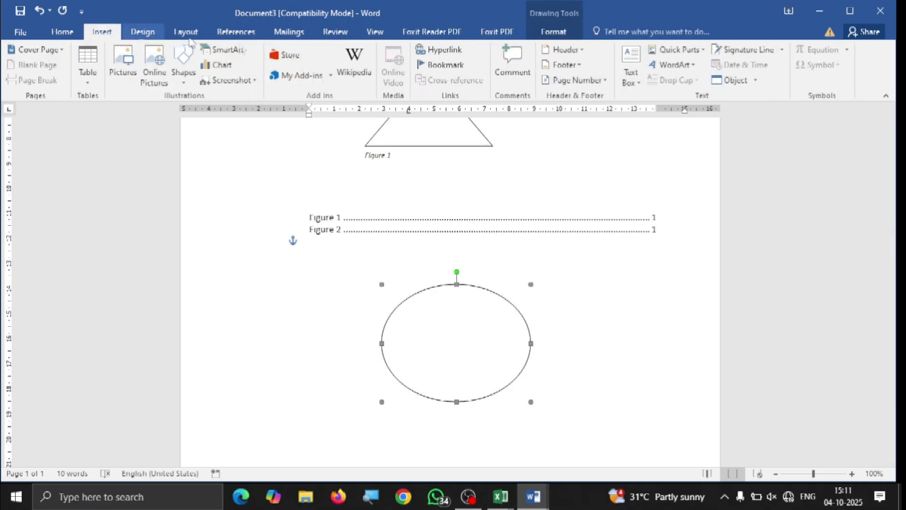
{"action": "scroll", "coordinate": [443, 88], "scroll_direction": "down", "scroll_amount": 3}
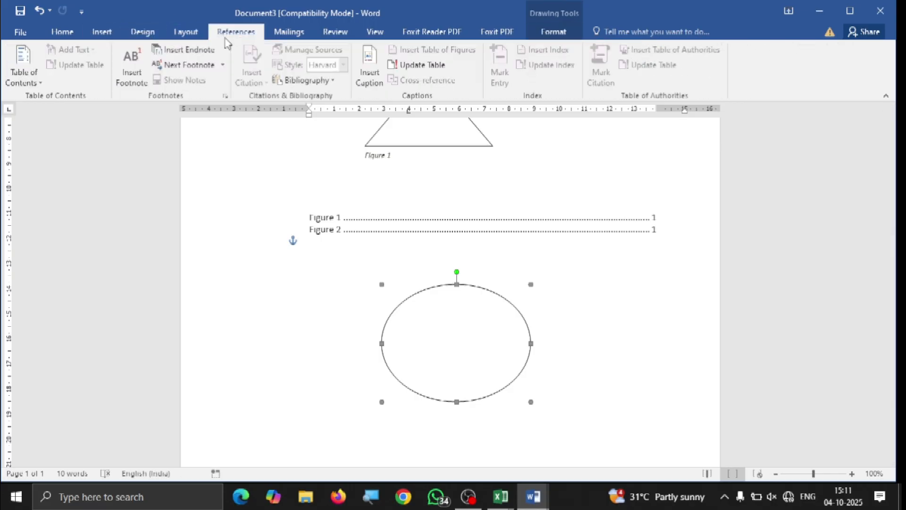
{"action": "left_click", "coordinate": [369, 66]}
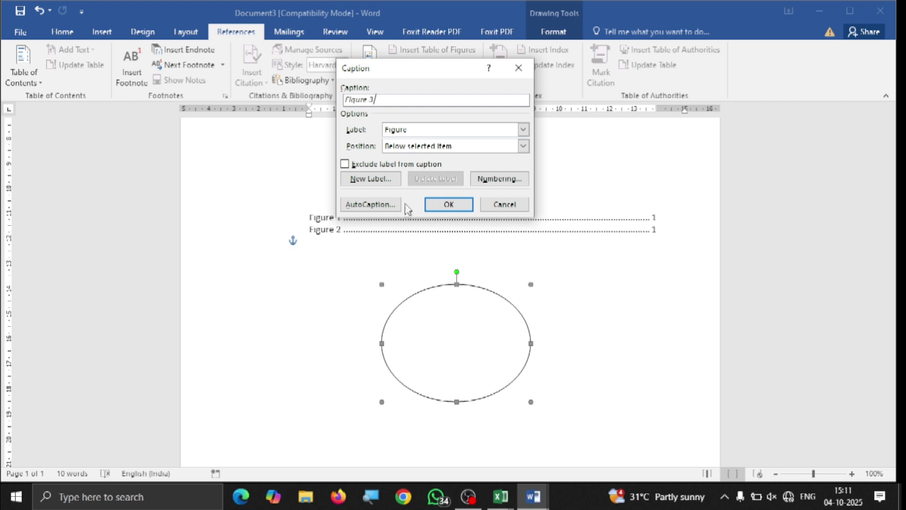
{"action": "left_click", "coordinate": [461, 207]}
{"action": "scroll", "coordinate": [460, 202], "scroll_direction": "down", "scroll_amount": 1}
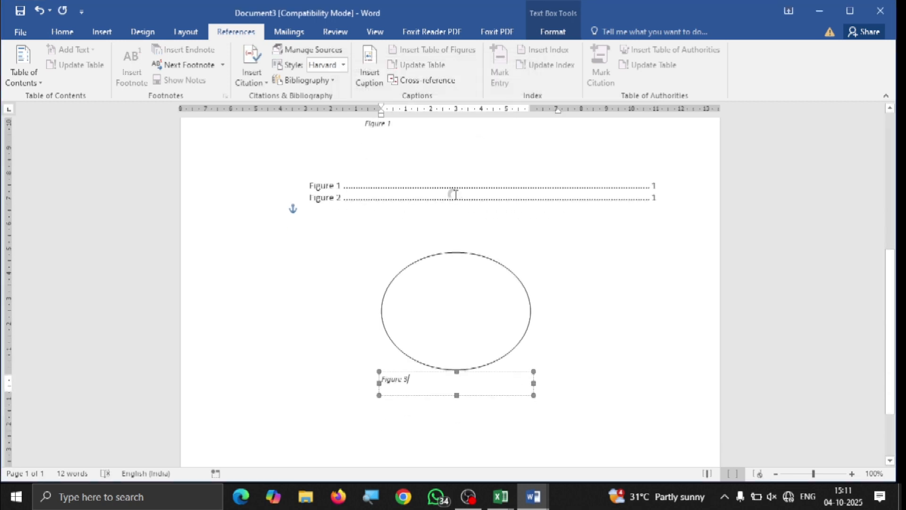
Insert page breaks after the Figure 2 text in the table of figures to push the oval down to page 5.
{"action": "left_click", "coordinate": [455, 194]}
{"action": "scroll", "coordinate": [450, 334], "scroll_direction": "down", "scroll_amount": 3}
{"action": "scroll", "coordinate": [449, 333], "scroll_direction": "up", "scroll_amount": 3}
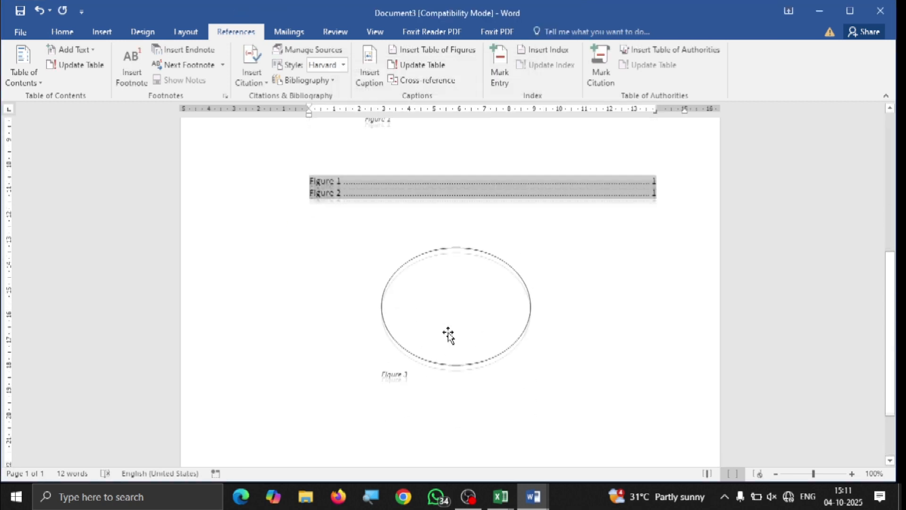
{"action": "scroll", "coordinate": [449, 332], "scroll_direction": "down", "scroll_amount": 2}
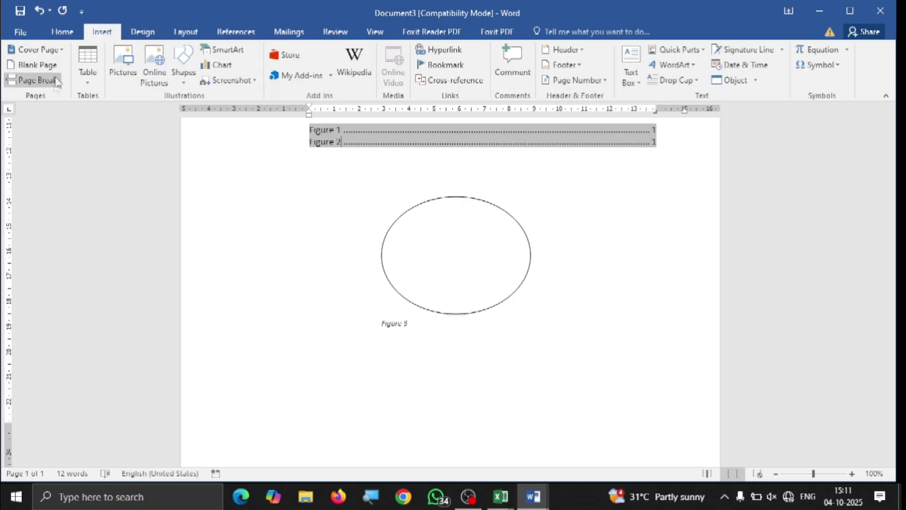
{"action": "left_click", "coordinate": [19, 81]}
{"action": "scroll", "coordinate": [511, 321], "scroll_direction": "down", "scroll_amount": 3}
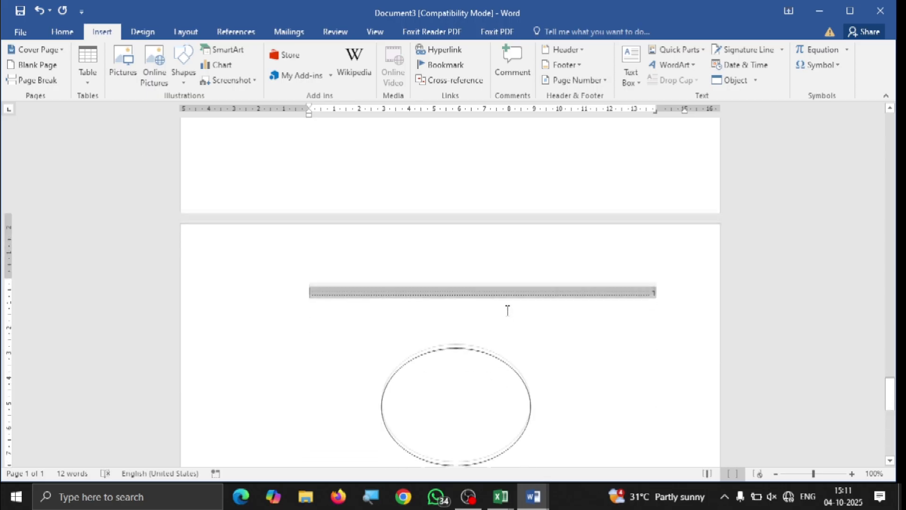
{"action": "scroll", "coordinate": [506, 309], "scroll_direction": "up", "scroll_amount": 10}
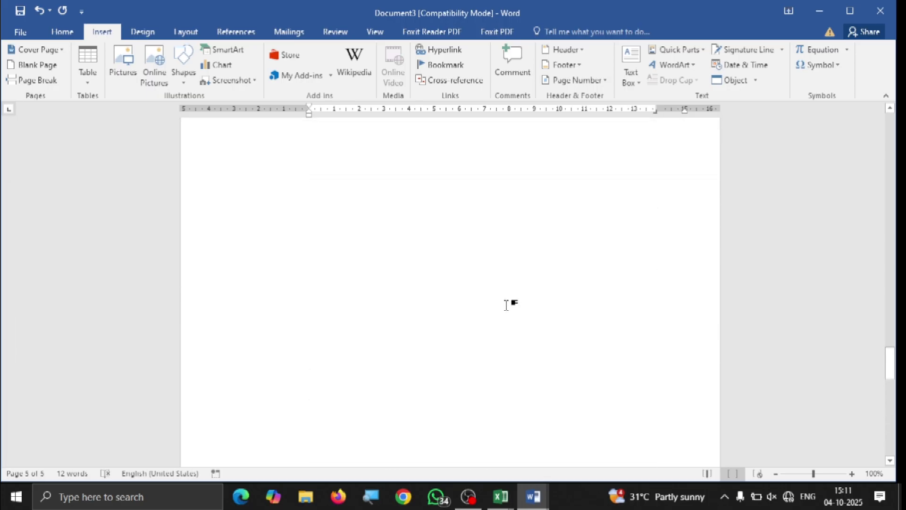
{"action": "scroll", "coordinate": [505, 312], "scroll_direction": "up", "scroll_amount": 10}
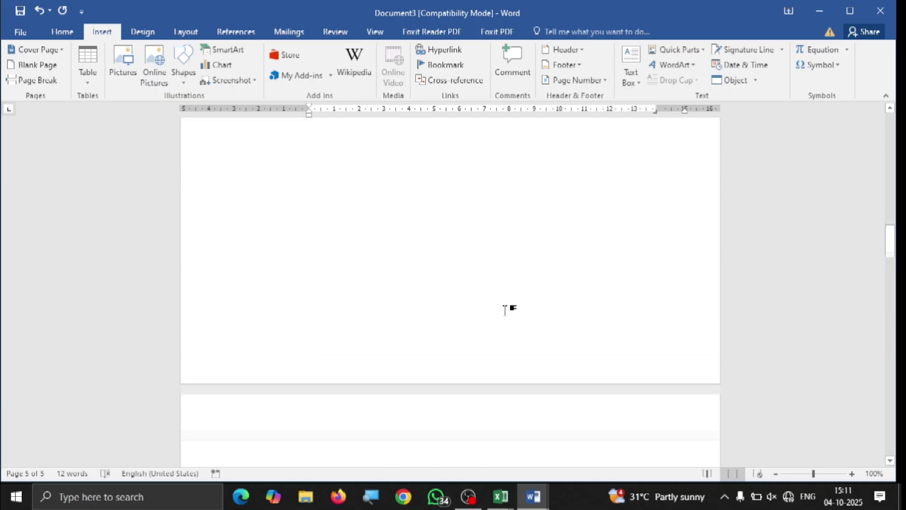
Update the entire table of figures from the oval's page and review the entries listed below the triangle.
{"action": "scroll", "coordinate": [505, 313], "scroll_direction": "down", "scroll_amount": 10}
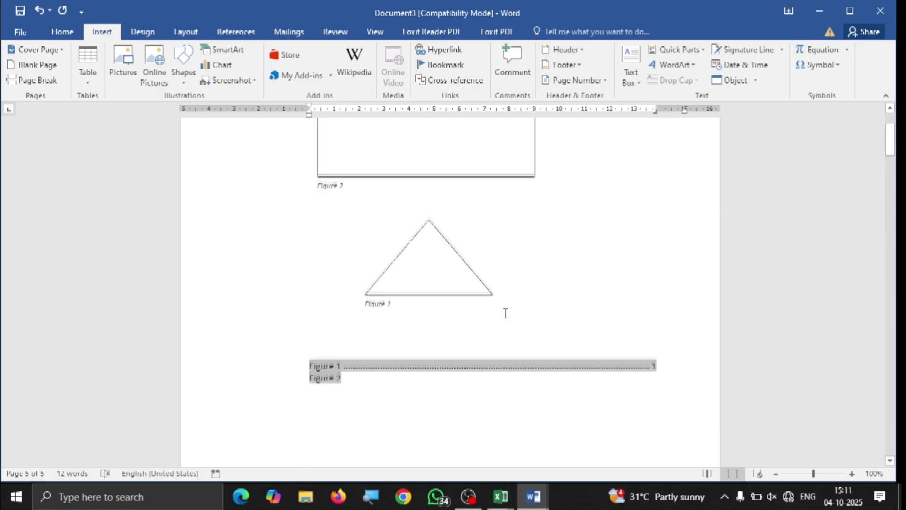
{"action": "scroll", "coordinate": [504, 315], "scroll_direction": "down", "scroll_amount": 10}
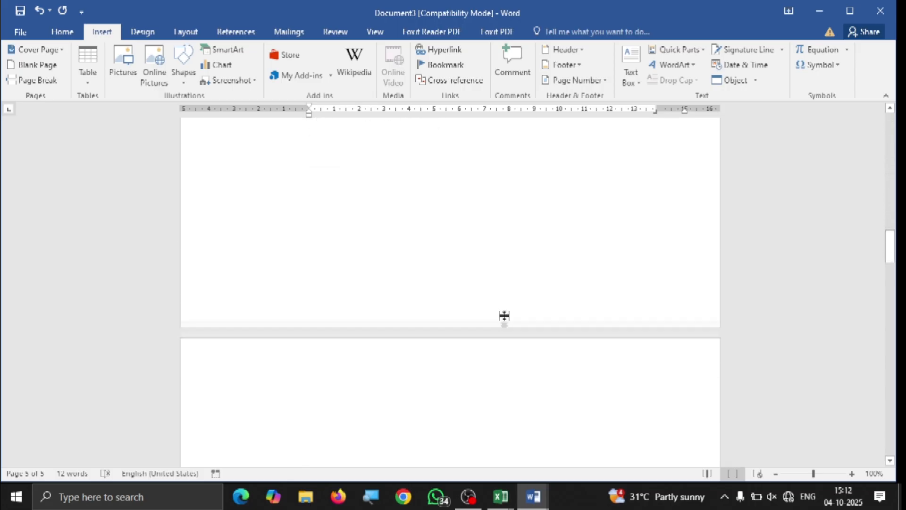
{"action": "scroll", "coordinate": [504, 319], "scroll_direction": "down", "scroll_amount": 10}
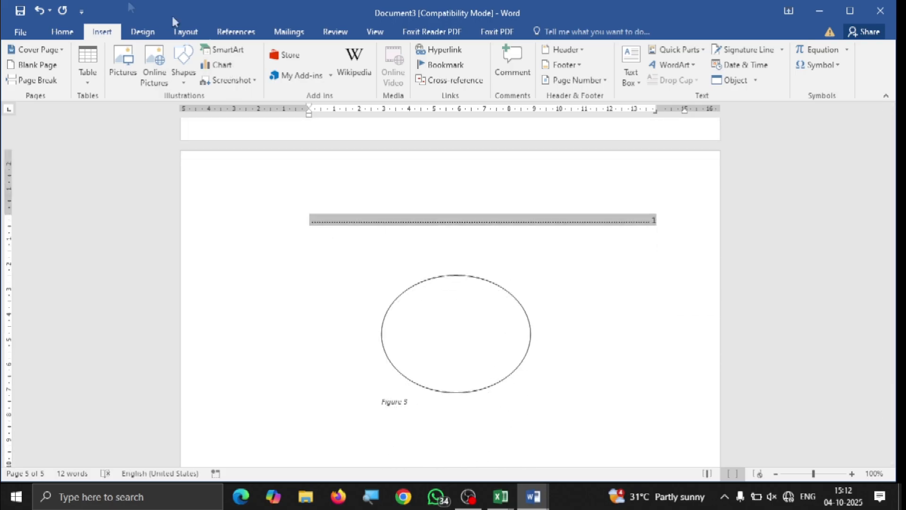
{"action": "left_click", "coordinate": [236, 32]}
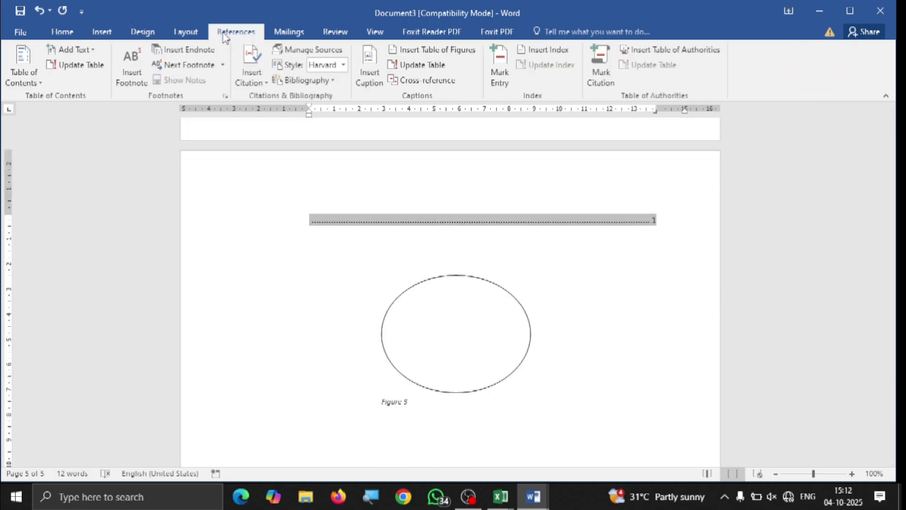
{"action": "left_click", "coordinate": [417, 65]}
{"action": "left_click", "coordinate": [446, 246]}
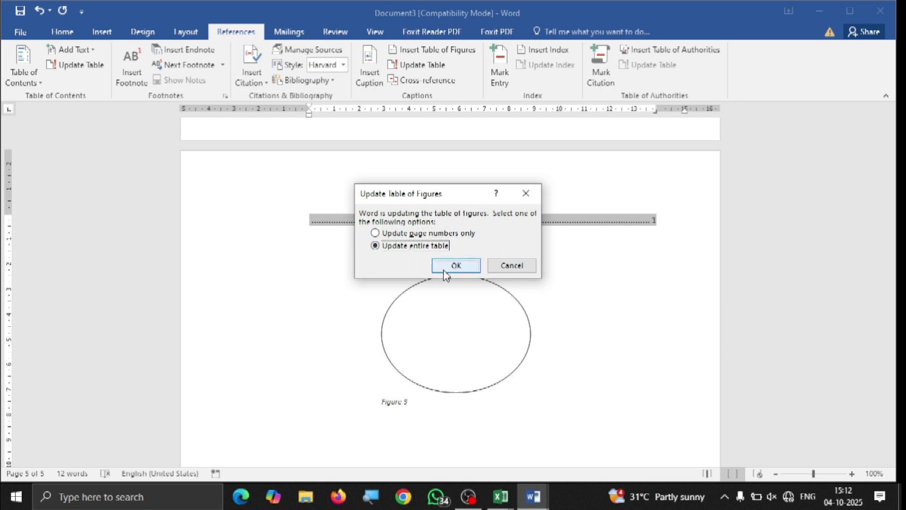
{"action": "left_click", "coordinate": [444, 265]}
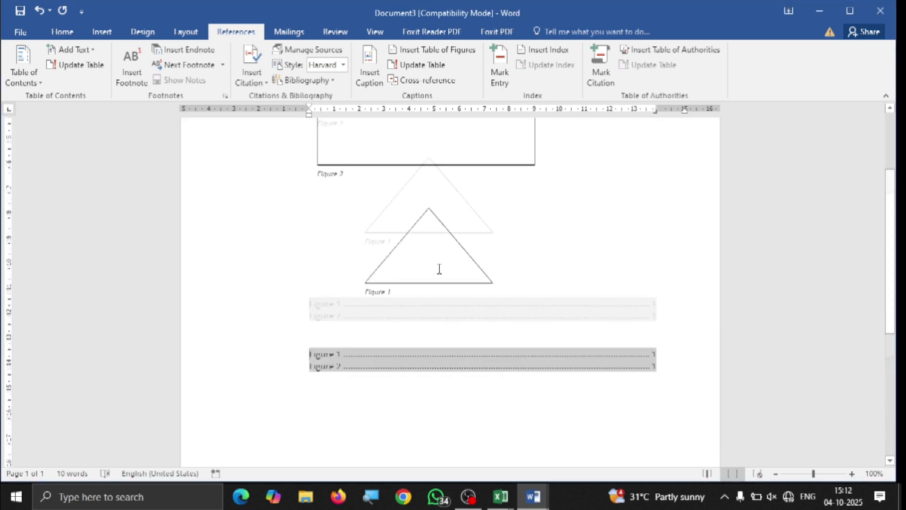
{"action": "scroll", "coordinate": [440, 269], "scroll_direction": "up", "scroll_amount": 8}
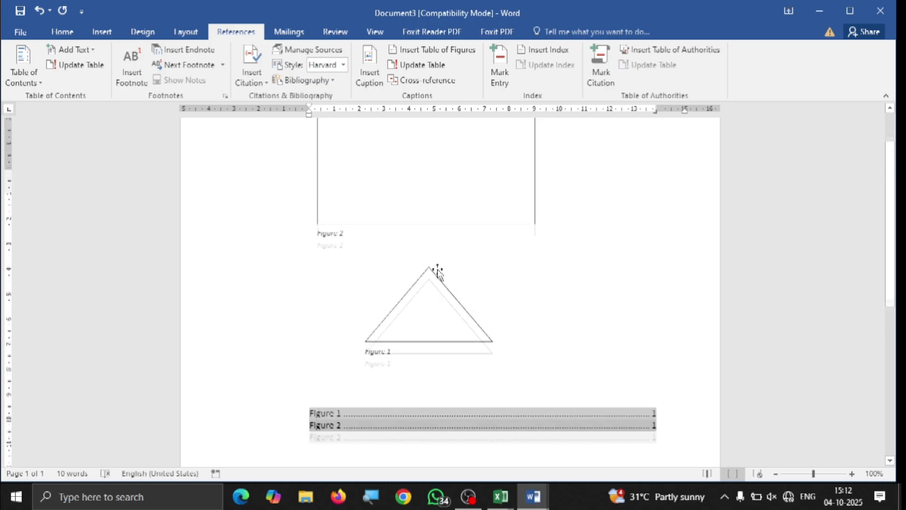
{"action": "scroll", "coordinate": [436, 269], "scroll_direction": "down", "scroll_amount": 5}
{"action": "scroll", "coordinate": [436, 267], "scroll_direction": "up", "scroll_amount": 2}
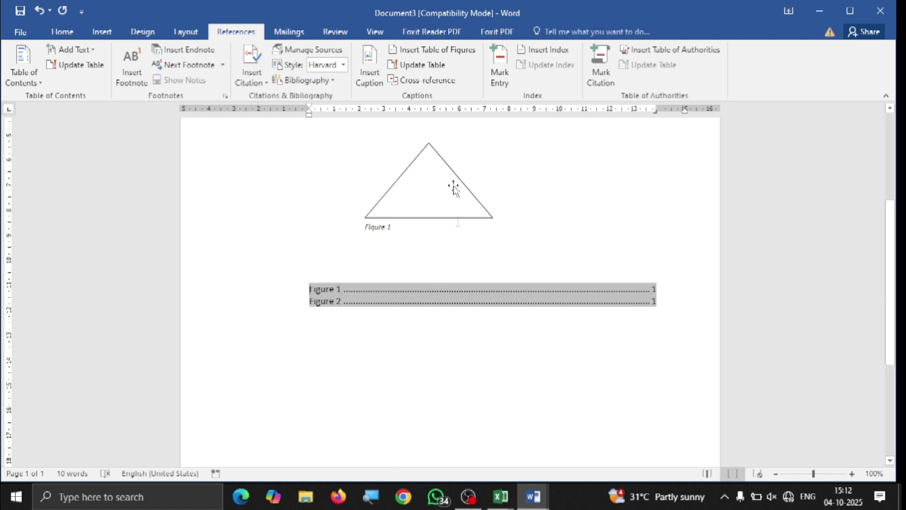
Start a cross-reference, place its dialog clear of the table of figures, and set the reference type to Figure.
{"action": "left_click", "coordinate": [436, 85]}
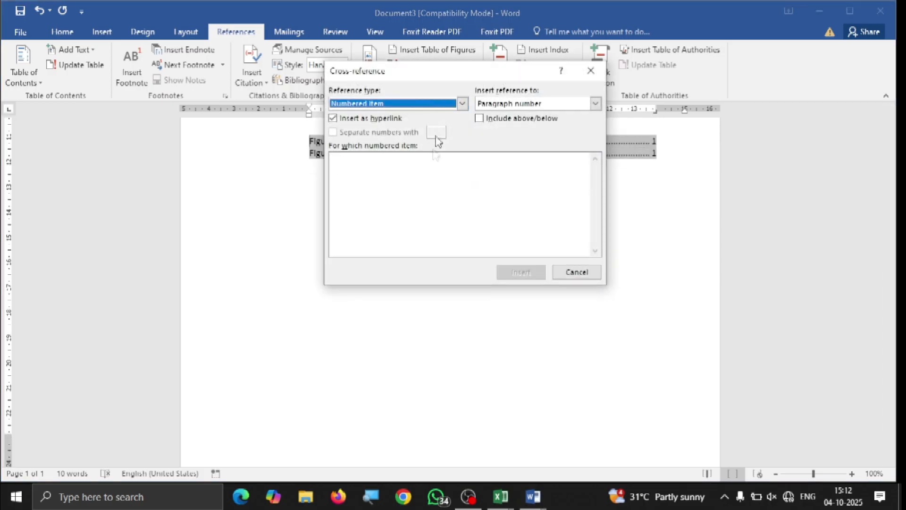
{"action": "left_click_drag", "start_coordinate": [449, 80], "coordinate": [466, 209]}
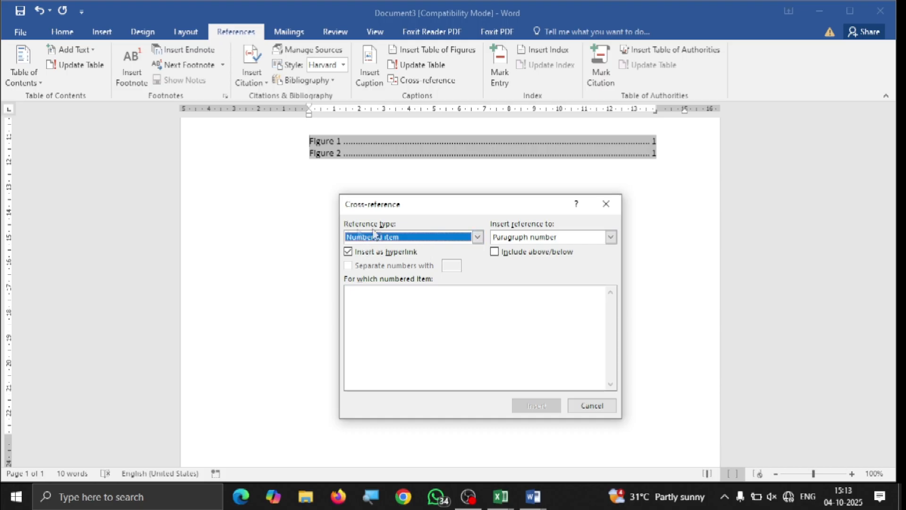
{"action": "left_click", "coordinate": [478, 237]}
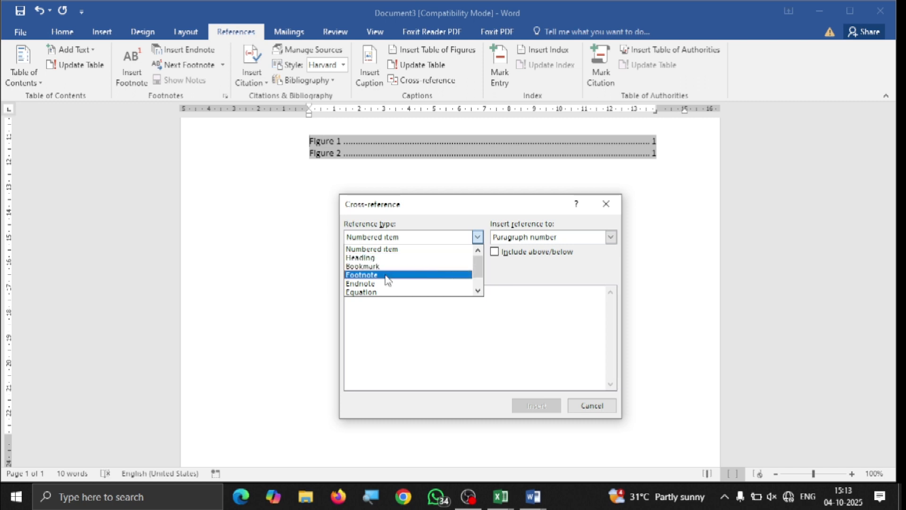
{"action": "scroll", "coordinate": [386, 285], "scroll_direction": "down", "scroll_amount": 1}
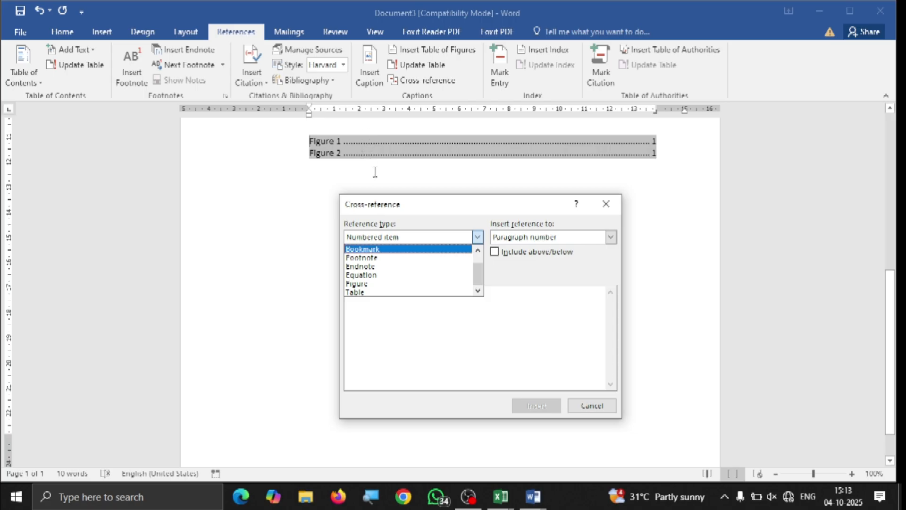
{"action": "left_click", "coordinate": [382, 284]}
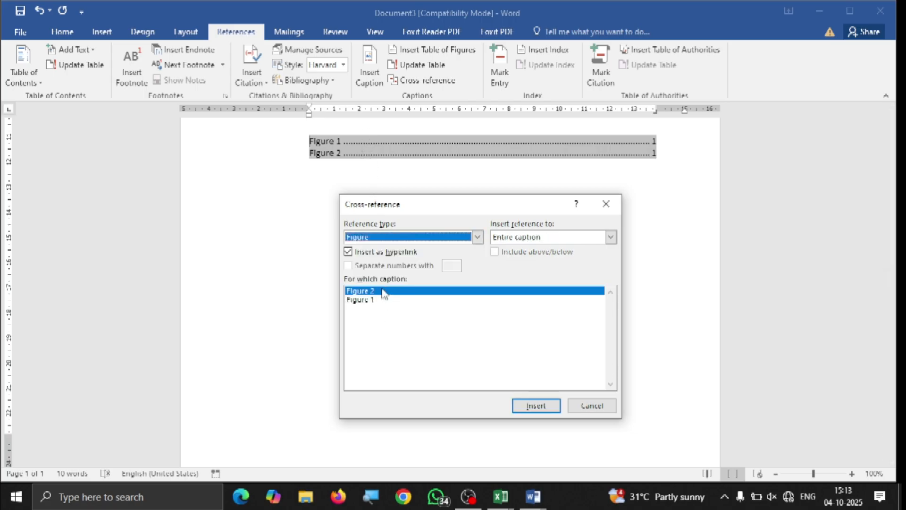
Insert hyperlinked entire-caption cross-references to Figure 2 and Figure 1 on the line below the table of figures.
{"action": "left_click", "coordinate": [300, 220]}
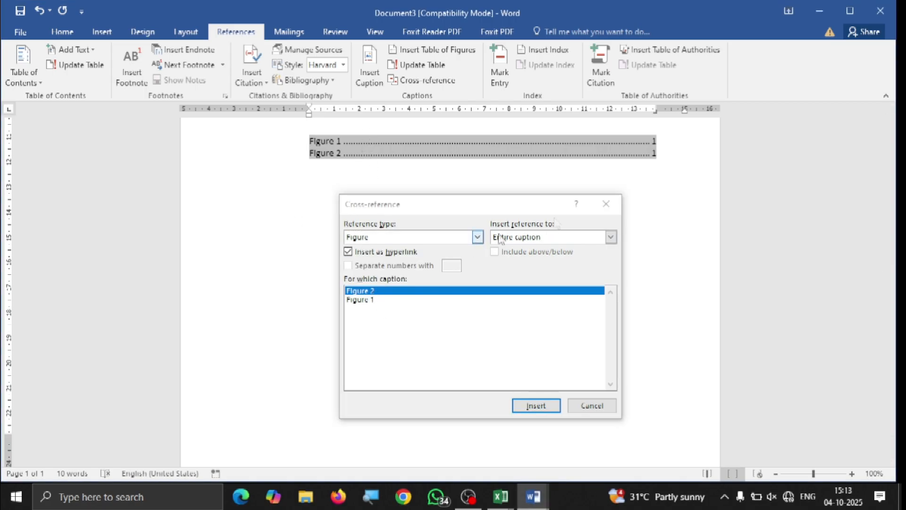
{"action": "left_click", "coordinate": [606, 204]}
{"action": "left_click", "coordinate": [309, 196]}
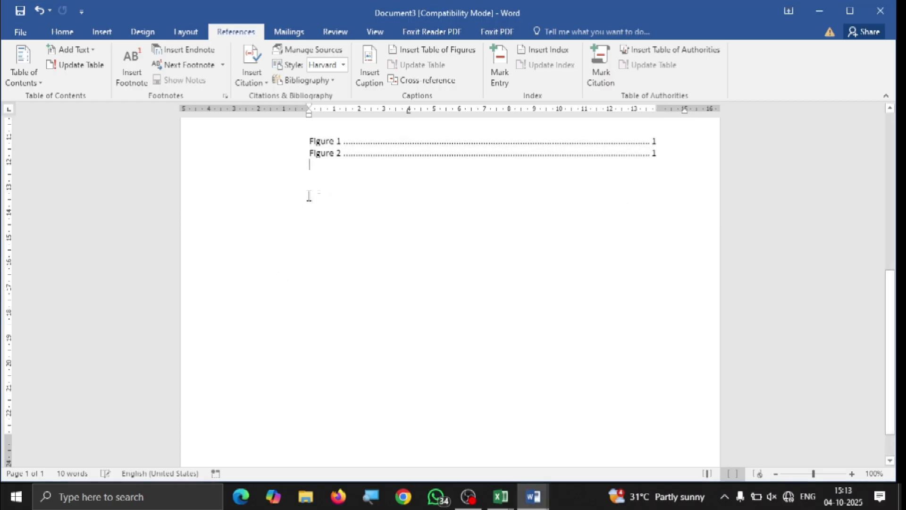
{"action": "left_click", "coordinate": [433, 81]}
{"action": "left_click", "coordinate": [546, 411]}
{"action": "left_click", "coordinate": [368, 300]}
{"action": "left_click", "coordinate": [538, 409]}
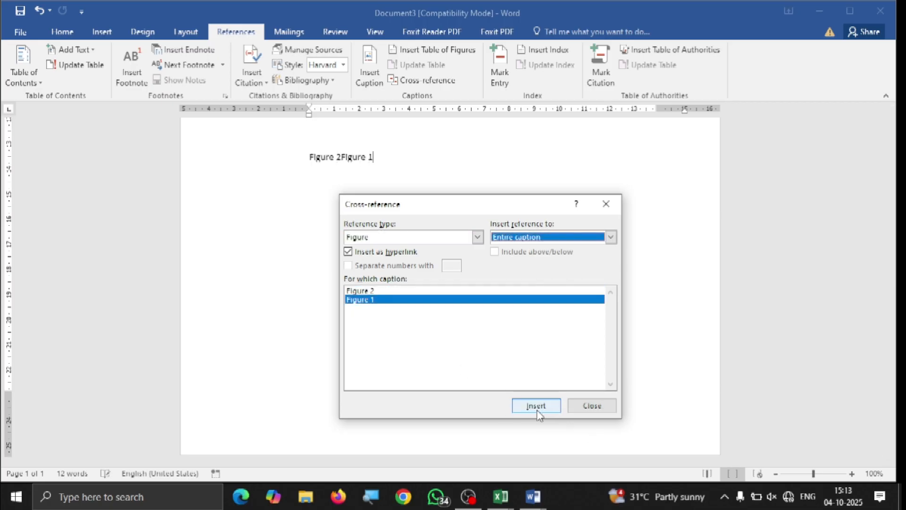
{"action": "left_click", "coordinate": [606, 204]}
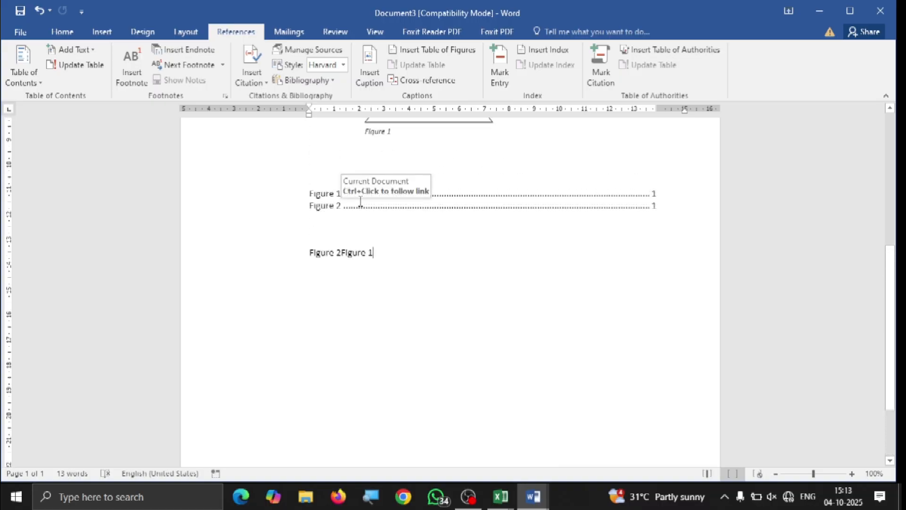
Follow the Figure 2 cross-reference to its caption and return to the cross-reference line.
{"action": "left_click", "coordinate": [323, 254]}
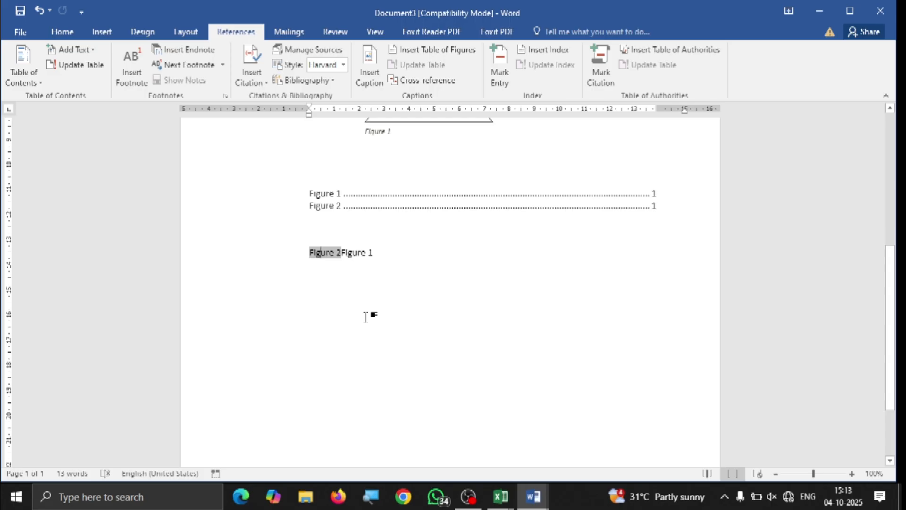
{"action": "left_click", "coordinate": [378, 254]}
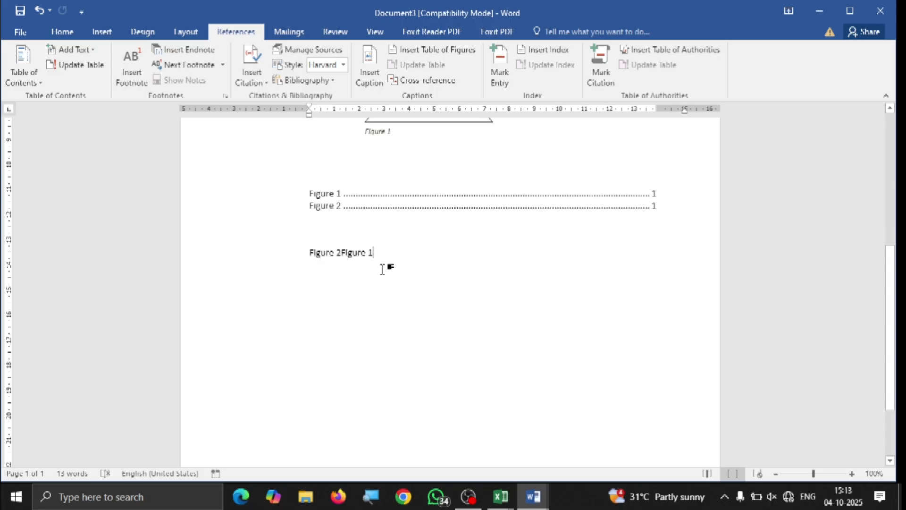
{"action": "left_click", "coordinate": [332, 252]}
{"action": "left_click", "coordinate": [332, 255], "text": "ctrl"}
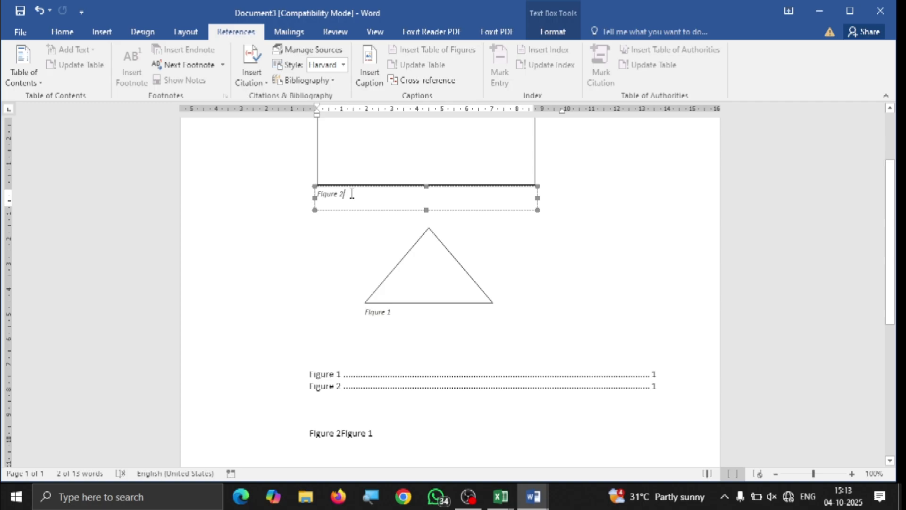
{"action": "scroll", "coordinate": [352, 194], "scroll_direction": "down", "scroll_amount": 8}
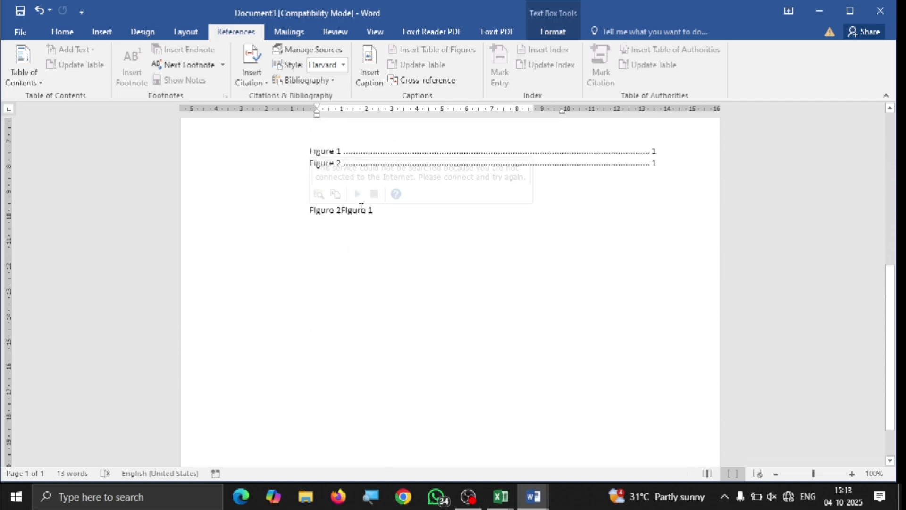
Follow the Figure 1 cross-reference to its caption and compare the captioned shapes with the references below the table.
{"action": "left_click", "coordinate": [361, 209]}
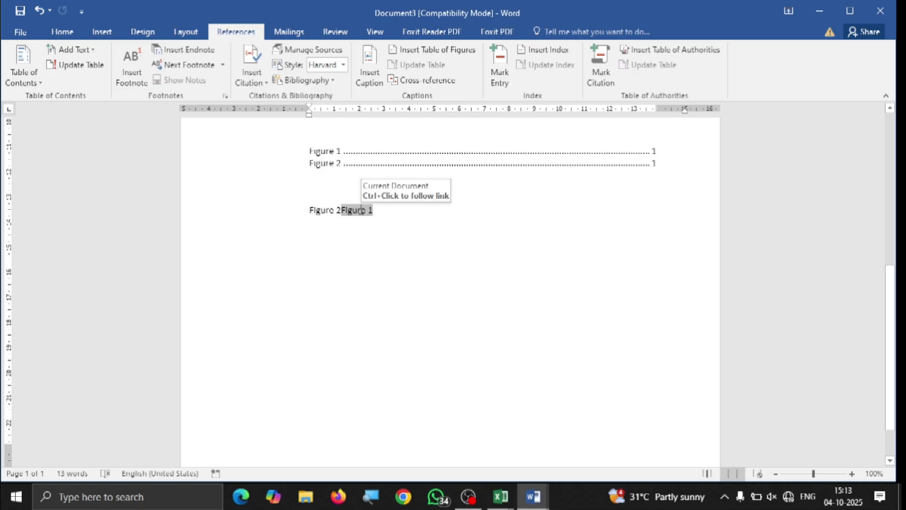
{"action": "left_click", "coordinate": [361, 214], "text": "ctrl"}
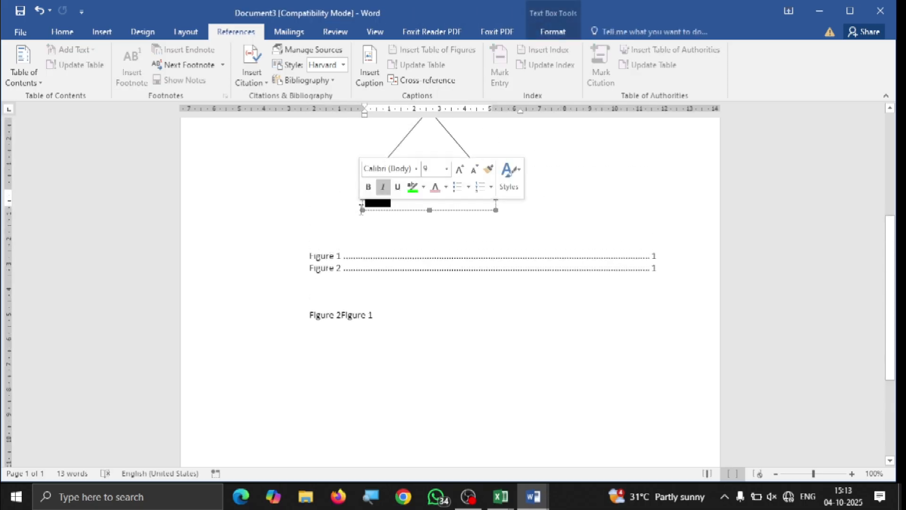
{"action": "left_click", "coordinate": [394, 202]}
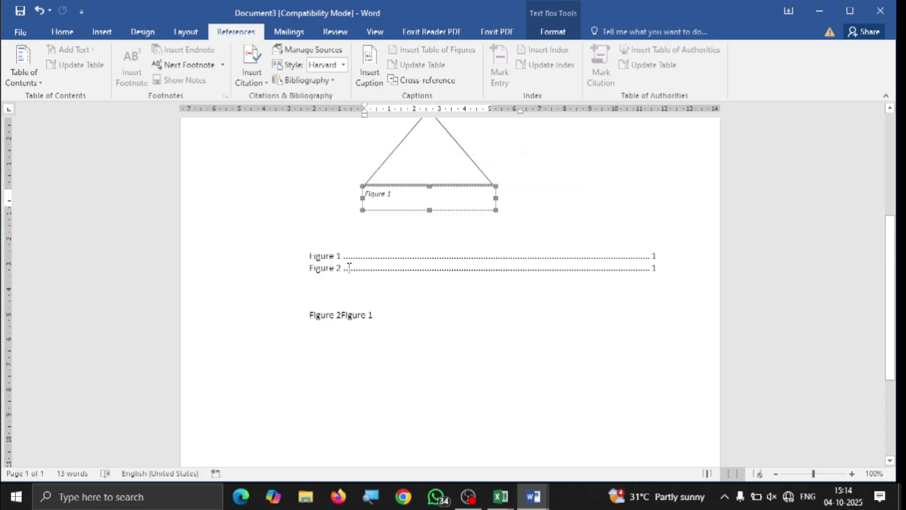
{"action": "scroll", "coordinate": [350, 267], "scroll_direction": "up", "scroll_amount": 8}
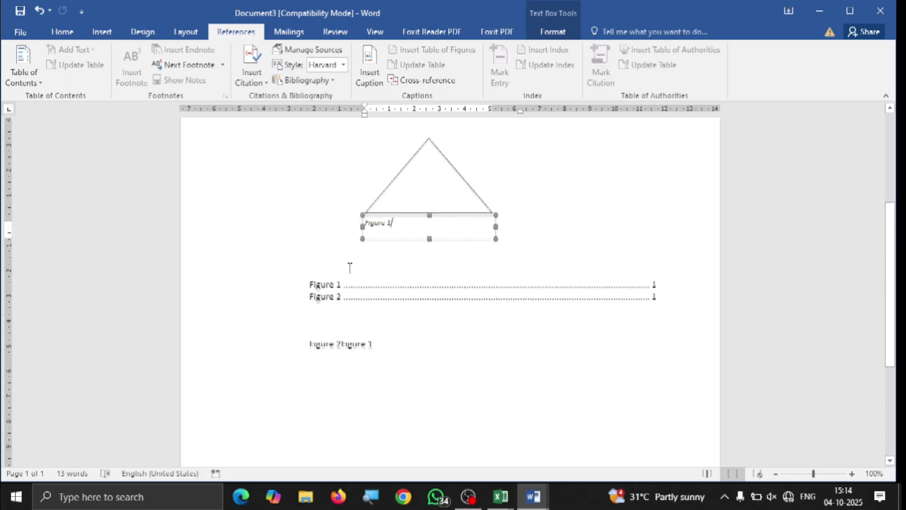
{"action": "scroll", "coordinate": [349, 267], "scroll_direction": "down", "scroll_amount": 14}
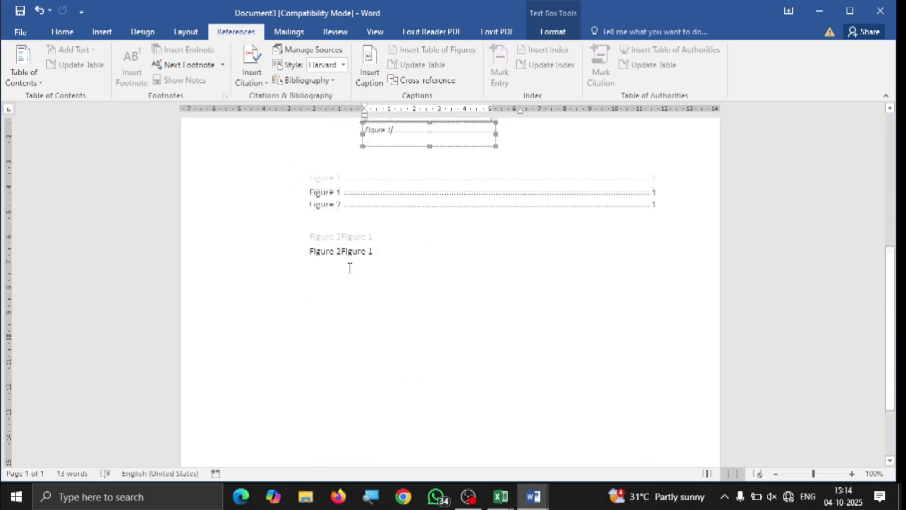
{"action": "scroll", "coordinate": [349, 267], "scroll_direction": "up", "scroll_amount": 10}
{"action": "scroll", "coordinate": [349, 267], "scroll_direction": "up", "scroll_amount": 2}
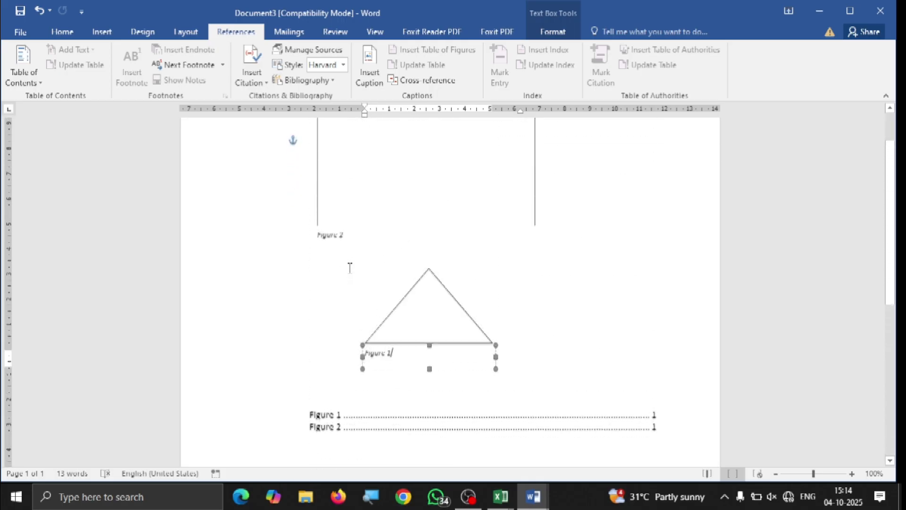
{"action": "scroll", "coordinate": [349, 267], "scroll_direction": "down", "scroll_amount": 8}
Delete the triangle's caption text and clear all remaining content from the document.
{"action": "key", "text": "ctrl+shift+Left"}
{"action": "key", "text": "ctrl+shift+Left"}
{"action": "key", "text": "Delete"}
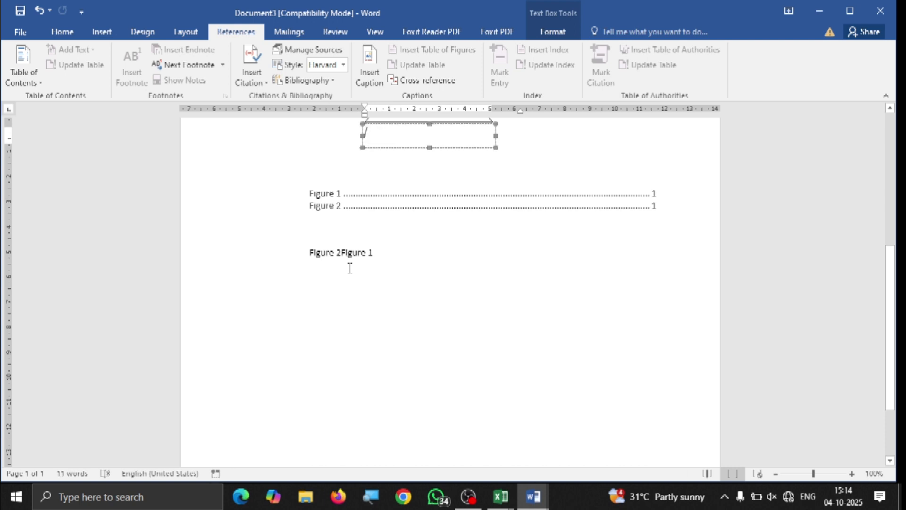
{"action": "left_click", "coordinate": [391, 253]}
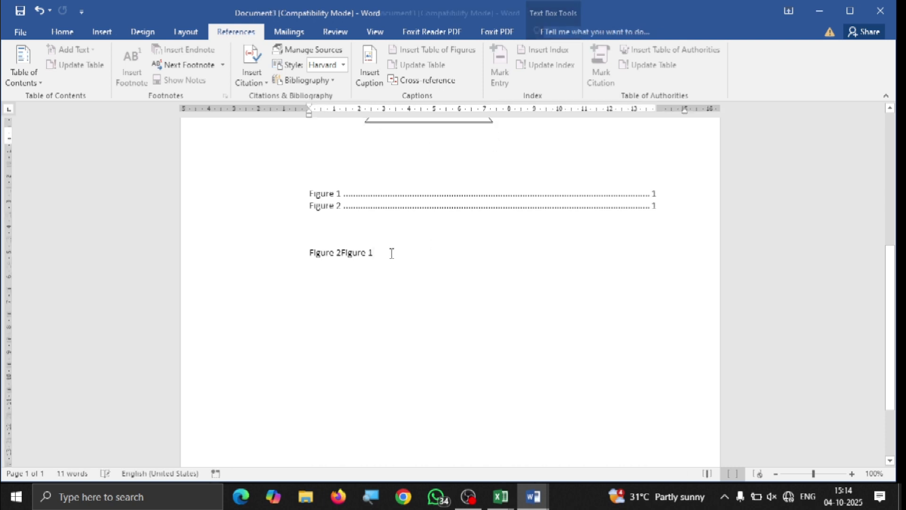
{"action": "key", "text": "ctrl+a"}
{"action": "key", "text": "Delete"}
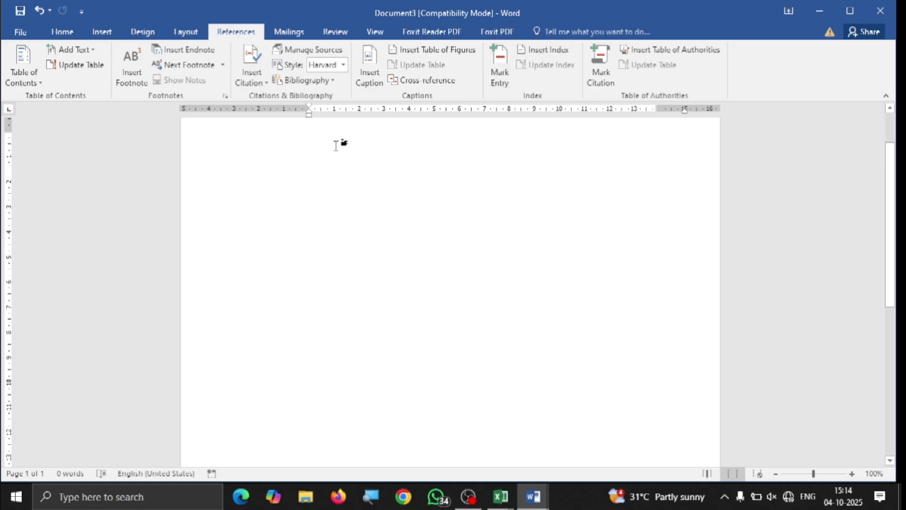
Generate sample text with =rand() and add a blank line after each of the first two paragraphs.
{"action": "type", "text": "="}
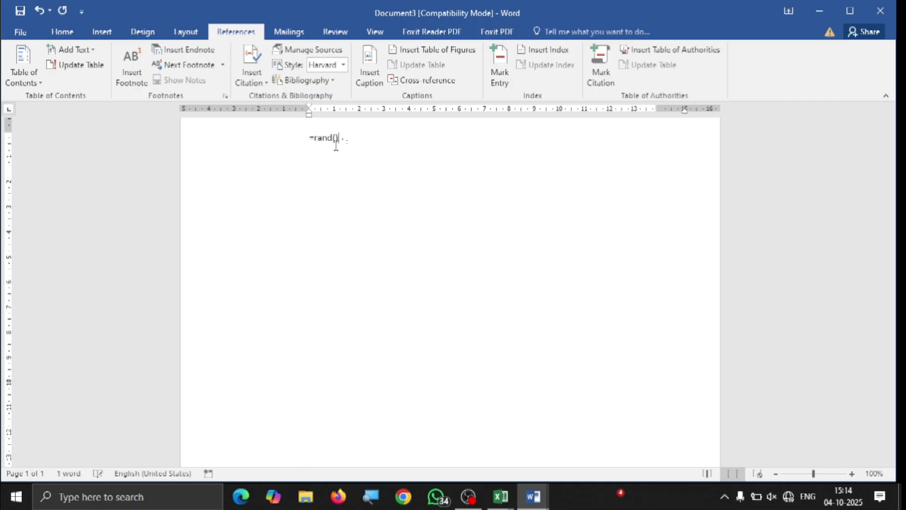
{"action": "type", "text": "rand()"}
{"action": "key", "text": "Return"}
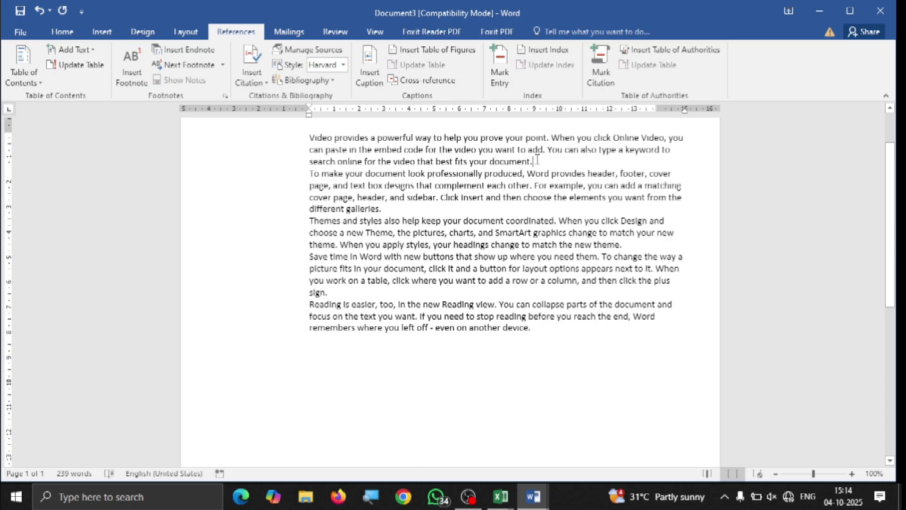
{"action": "key", "text": "Return"}
{"action": "left_click", "coordinate": [419, 218]}
{"action": "key", "text": "Return"}
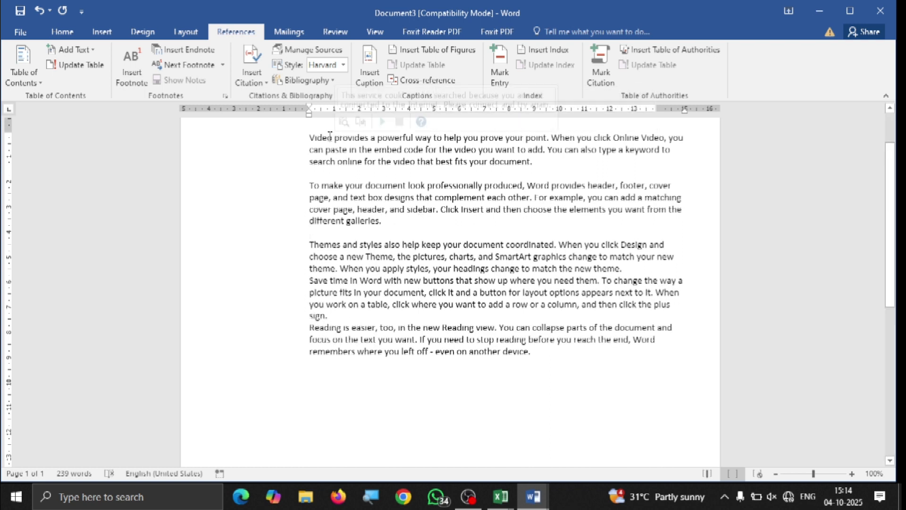
Mark the word "Video" at the start of the first paragraph as an index entry for the current page.
{"action": "left_click_drag", "start_coordinate": [332, 138], "coordinate": [309, 139]}
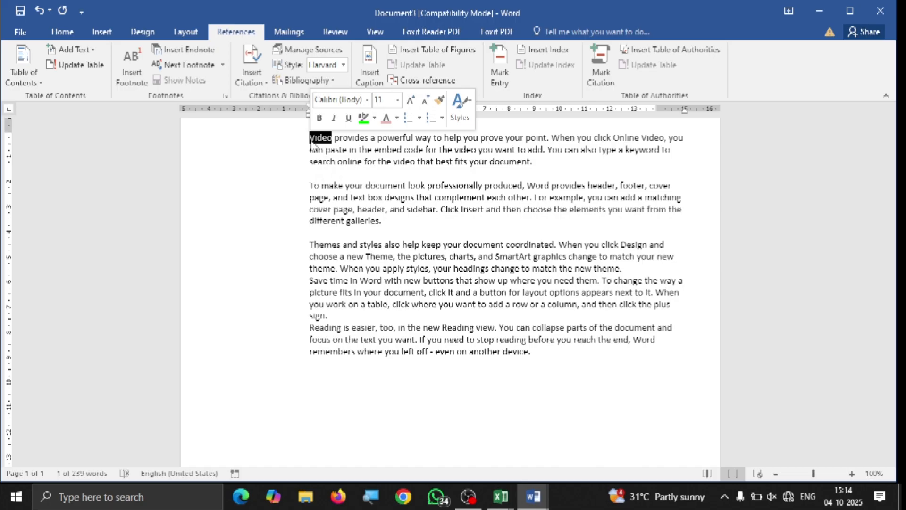
{"action": "left_click", "coordinate": [494, 74]}
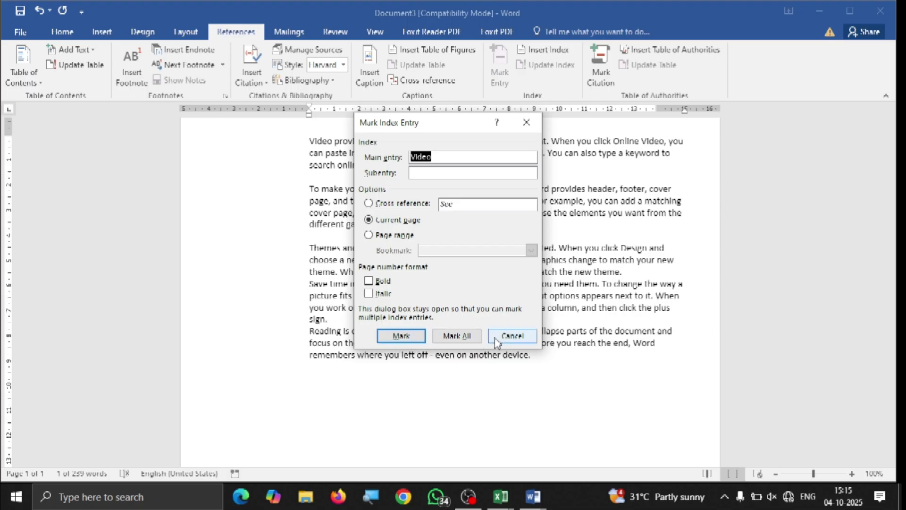
{"action": "left_click", "coordinate": [401, 336]}
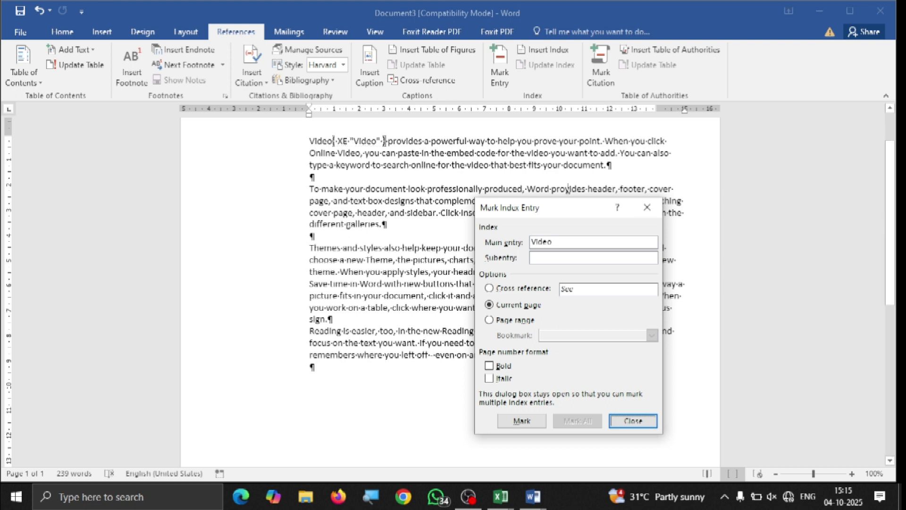
{"action": "left_click", "coordinate": [650, 424]}
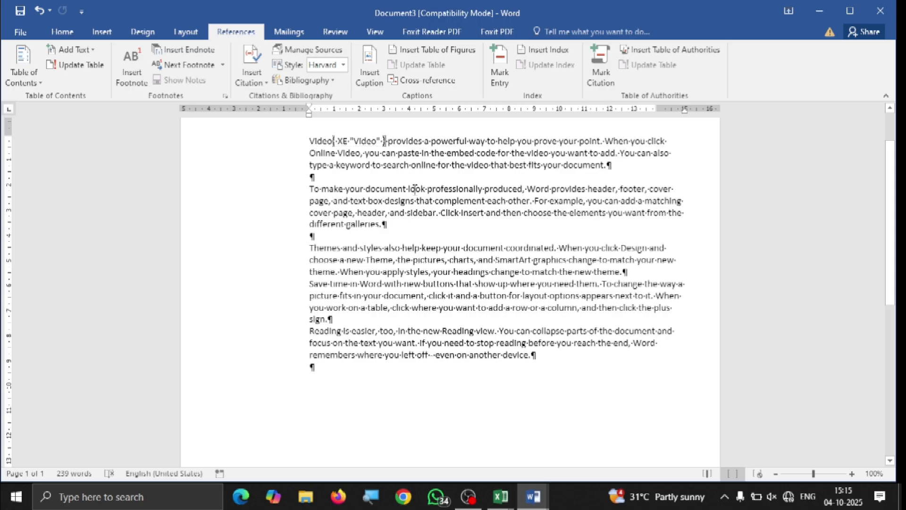
Mark the word "document" in the second paragraph as an index entry for the current page.
{"action": "left_click_drag", "start_coordinate": [403, 189], "coordinate": [376, 191]}
{"action": "left_click", "coordinate": [406, 188]}
{"action": "double_click", "coordinate": [407, 189]}
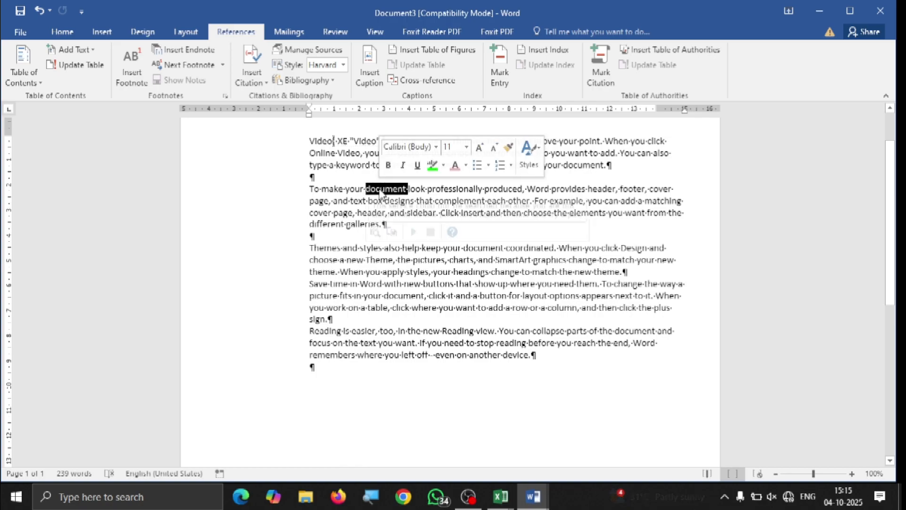
{"action": "left_click", "coordinate": [503, 70]}
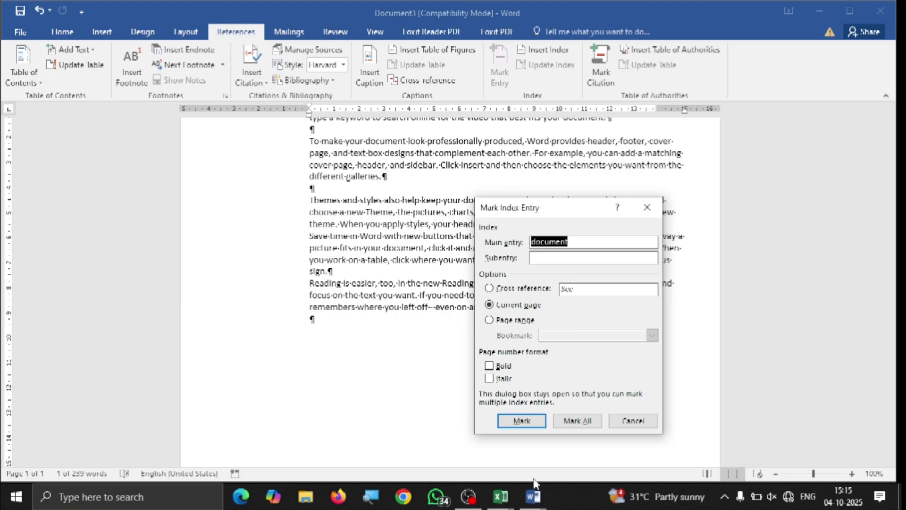
{"action": "left_click", "coordinate": [519, 422]}
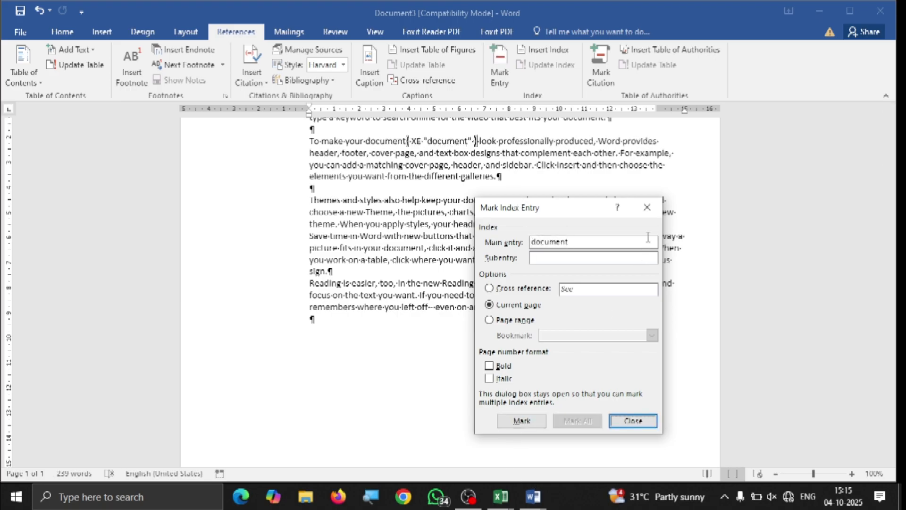
{"action": "left_click", "coordinate": [647, 208]}
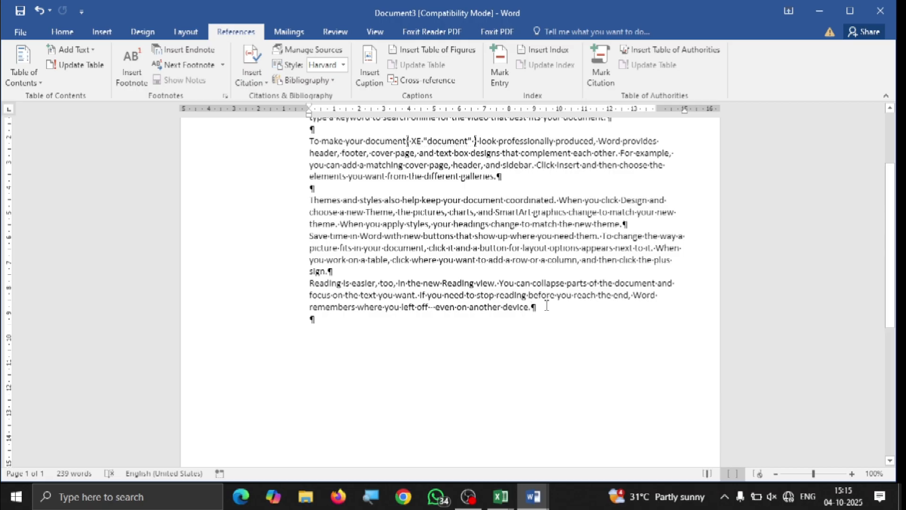
Add three blank lines after the last paragraph and insert an indented two-column index there.
{"action": "key", "text": "Return"}
{"action": "key", "text": "Return"}
{"action": "key", "text": "Return"}
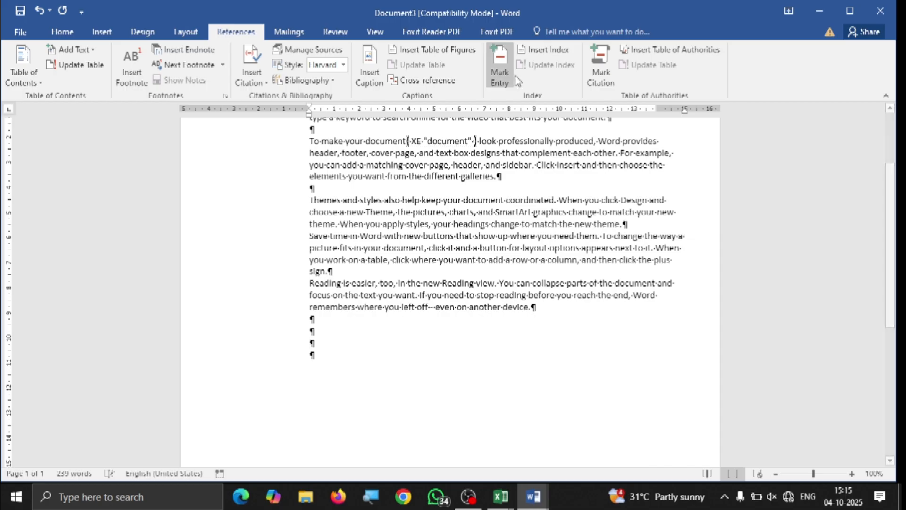
{"action": "left_click", "coordinate": [540, 50]}
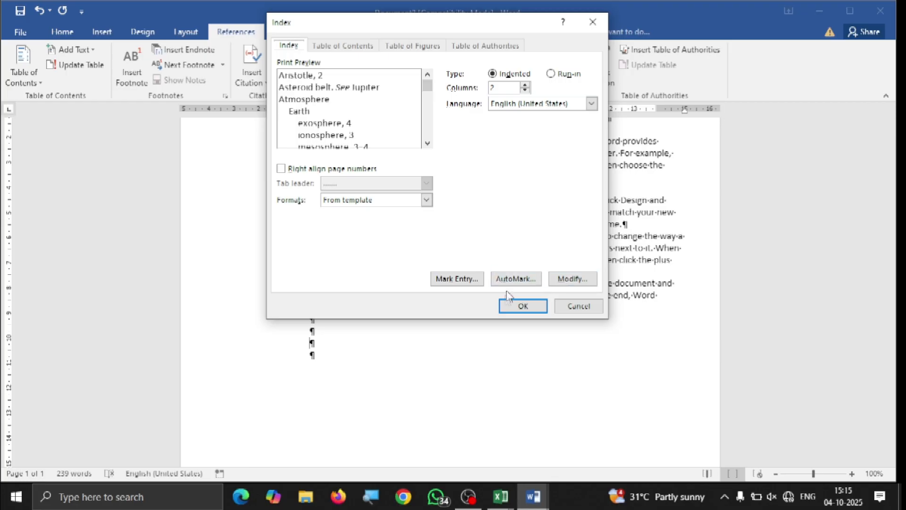
{"action": "left_click", "coordinate": [509, 307]}
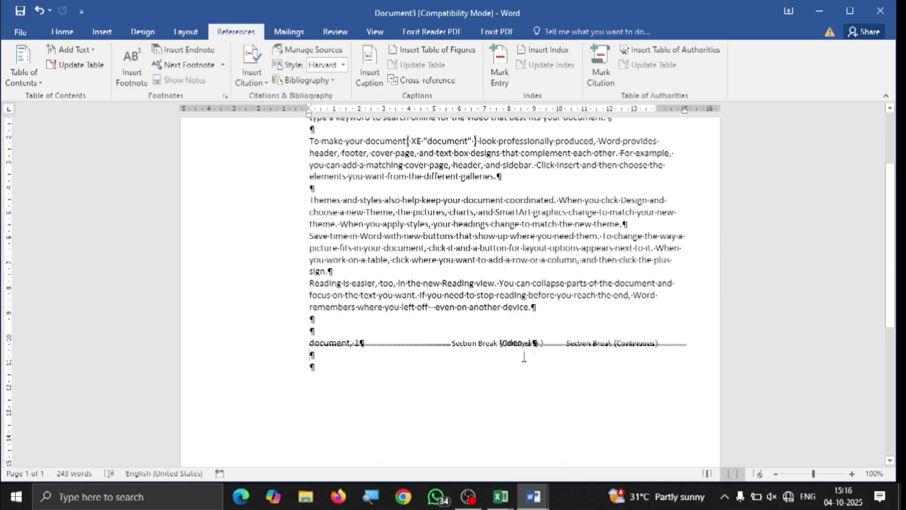
{"action": "left_click", "coordinate": [332, 345]}
{"action": "mouse_move", "coordinate": [521, 337]}
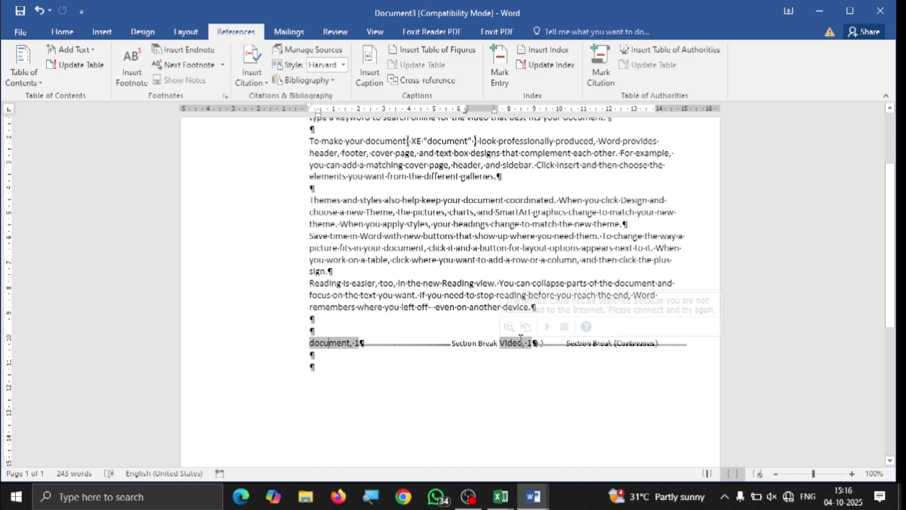
Mark the word "Themes" at the start of the third paragraph as an index entry for the current page.
{"action": "scroll", "coordinate": [521, 338], "scroll_direction": "up", "scroll_amount": 3}
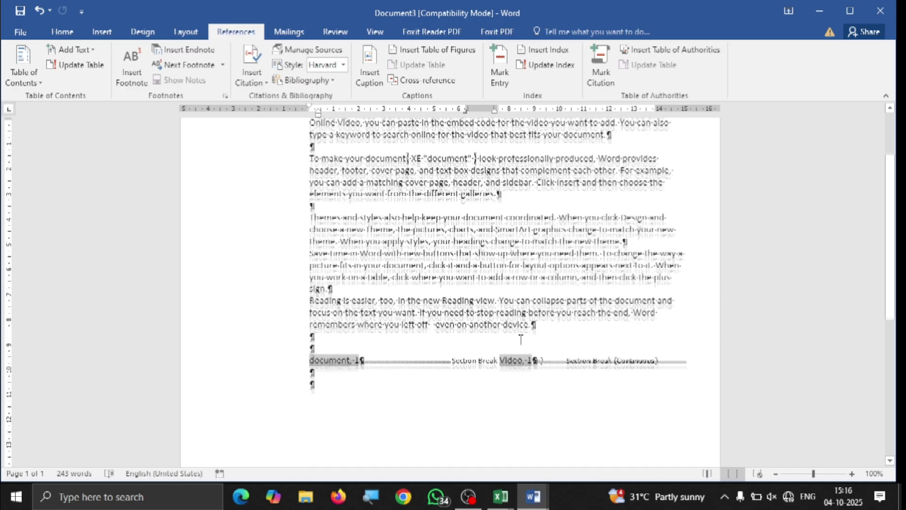
{"action": "scroll", "coordinate": [556, 221], "scroll_direction": "down", "scroll_amount": 1}
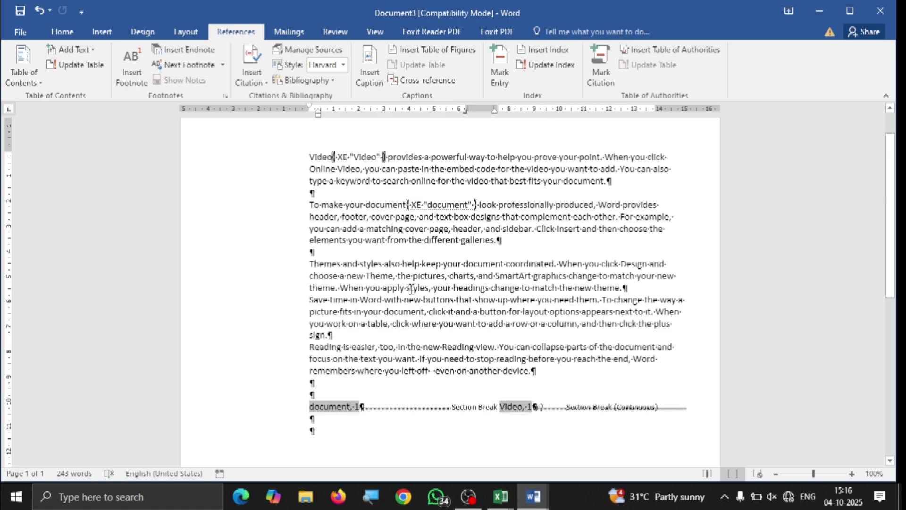
{"action": "left_click_drag", "start_coordinate": [342, 262], "coordinate": [309, 264]}
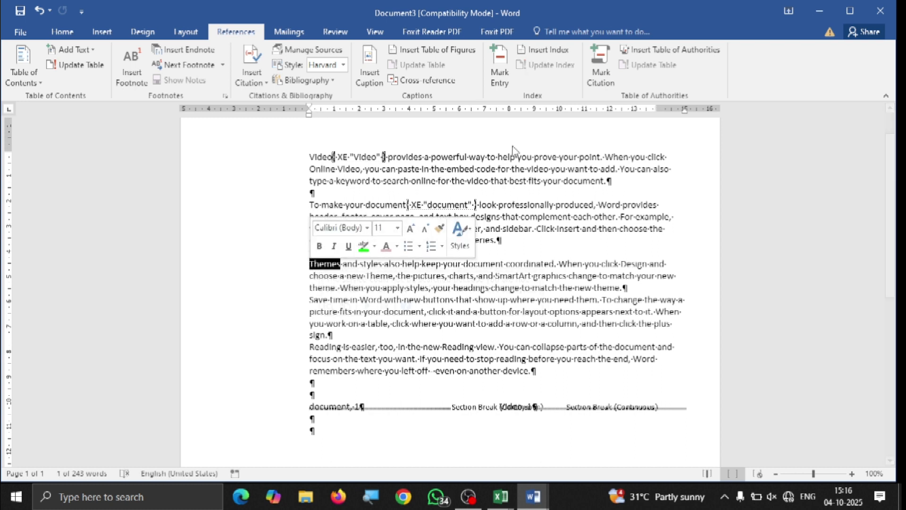
{"action": "left_click", "coordinate": [500, 71]}
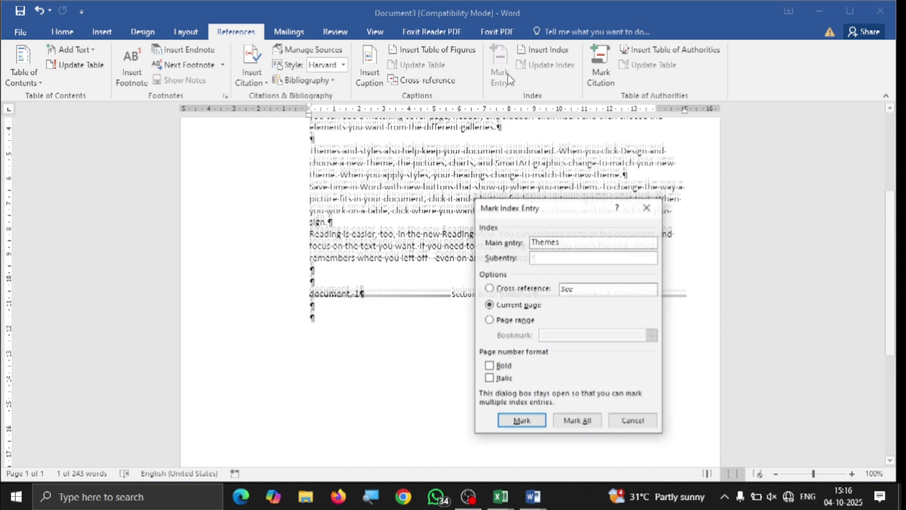
{"action": "left_click", "coordinate": [521, 420]}
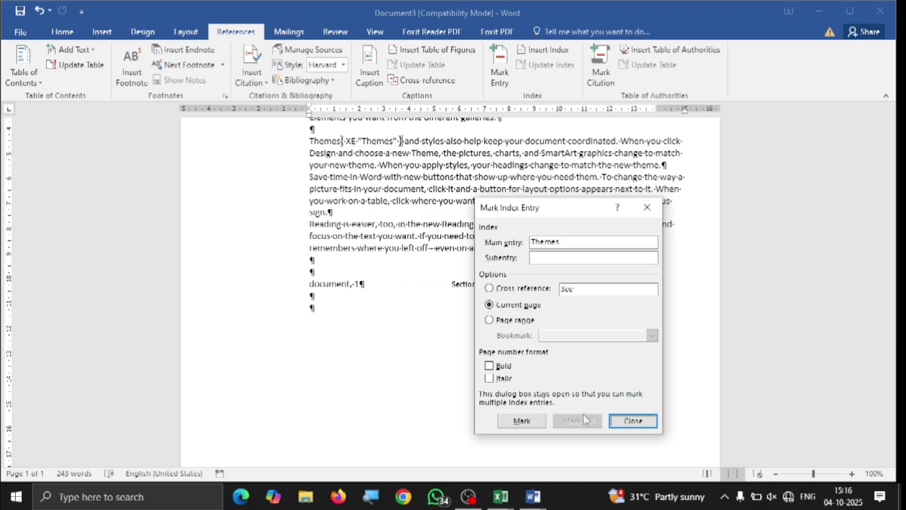
{"action": "left_click", "coordinate": [649, 421]}
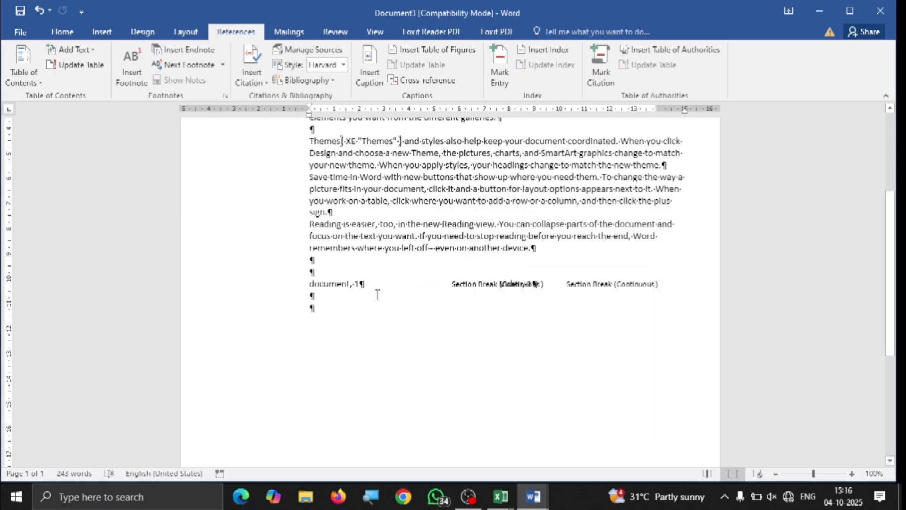
Update the index below the text to include the "Themes" entry, and highlight that new entry.
{"action": "left_click", "coordinate": [340, 283]}
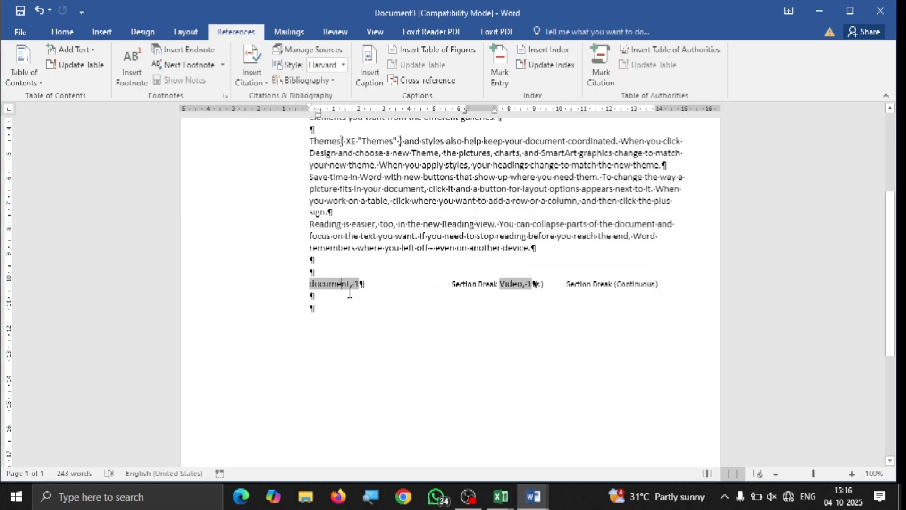
{"action": "left_click", "coordinate": [540, 65]}
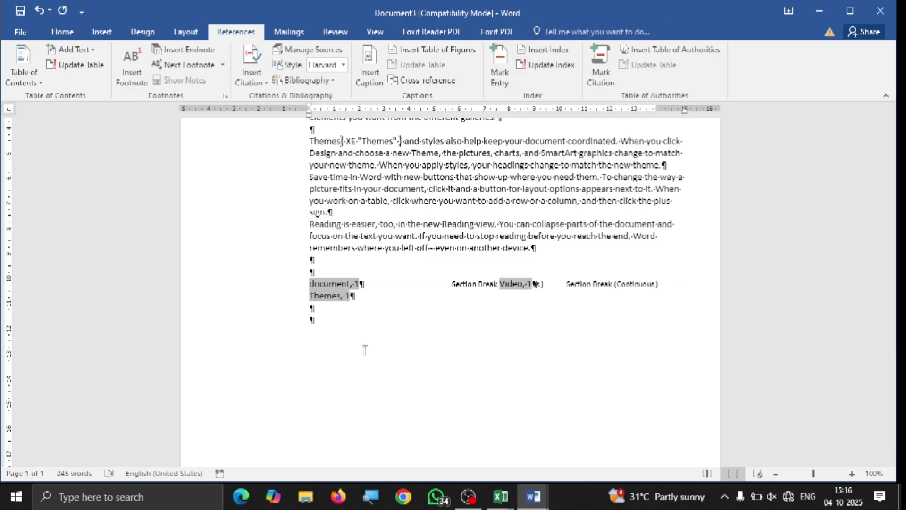
{"action": "left_click_drag", "start_coordinate": [357, 296], "coordinate": [307, 307]}
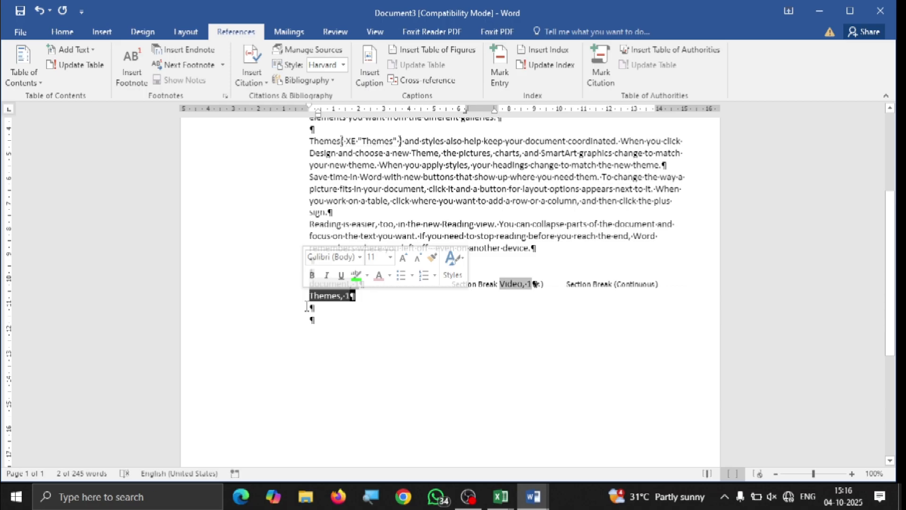
Delete the entire document content, including the marked paragraphs and the index.
{"action": "scroll", "coordinate": [384, 359], "scroll_direction": "up", "scroll_amount": 4}
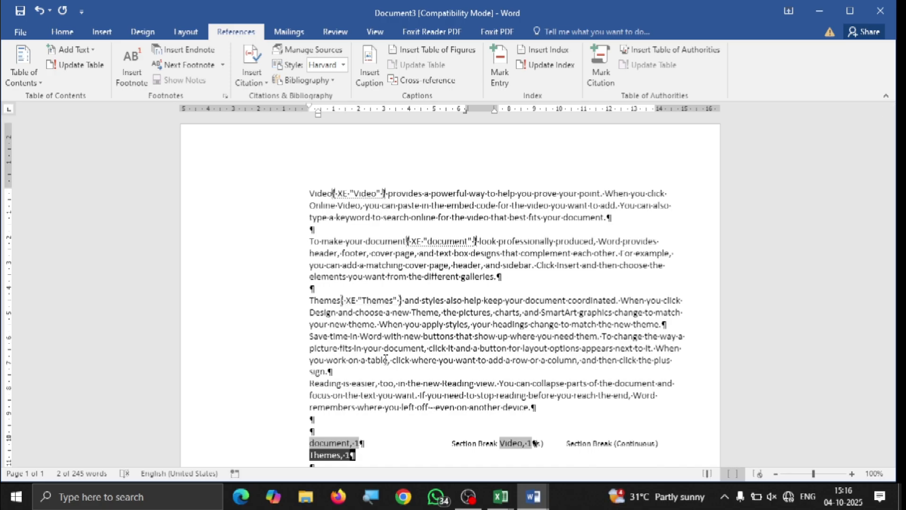
{"action": "key", "text": "ctrl+a"}
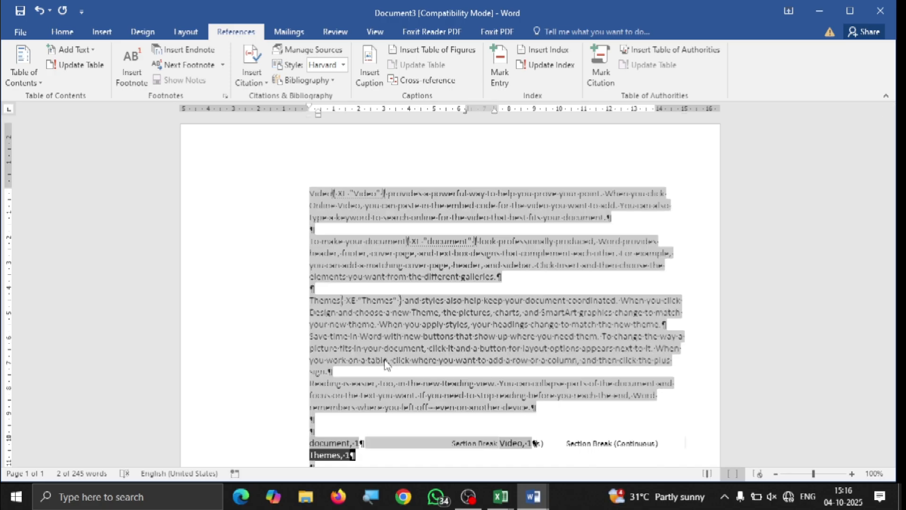
{"action": "key", "text": "Delete"}
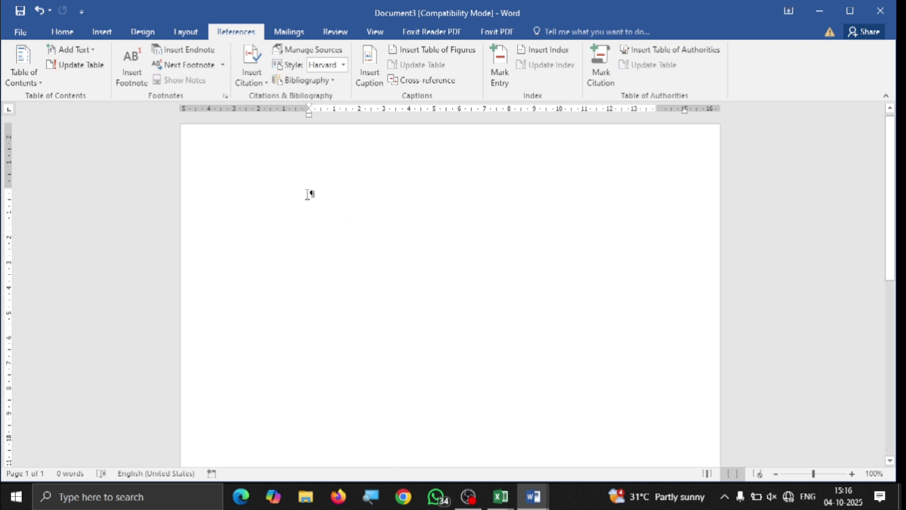
Turn off the display of paragraph marks and return to the reference tools.
{"action": "left_click_drag", "start_coordinate": [310, 194], "coordinate": [321, 195]}
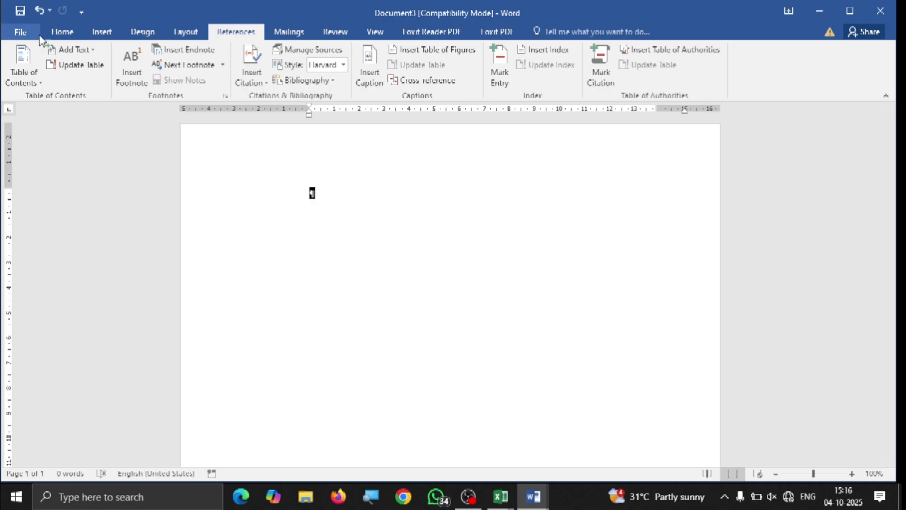
{"action": "left_click", "coordinate": [55, 36]}
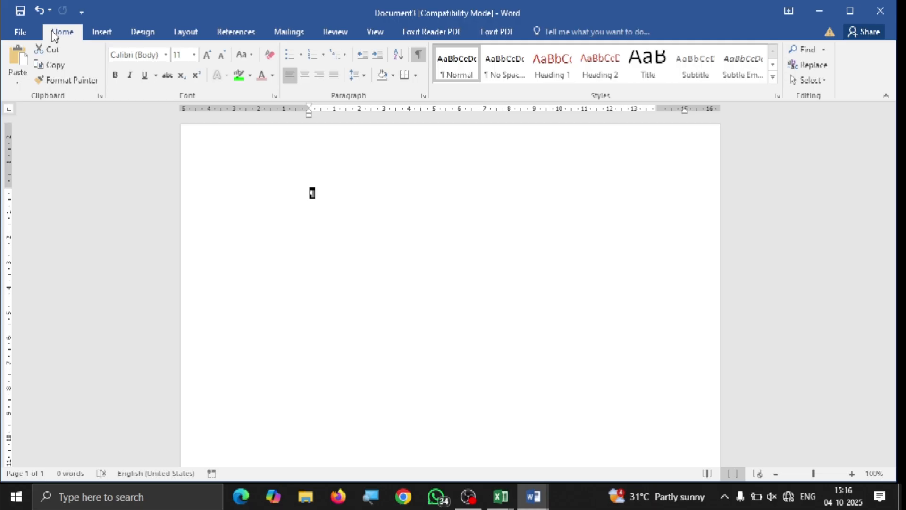
{"action": "left_click", "coordinate": [414, 59]}
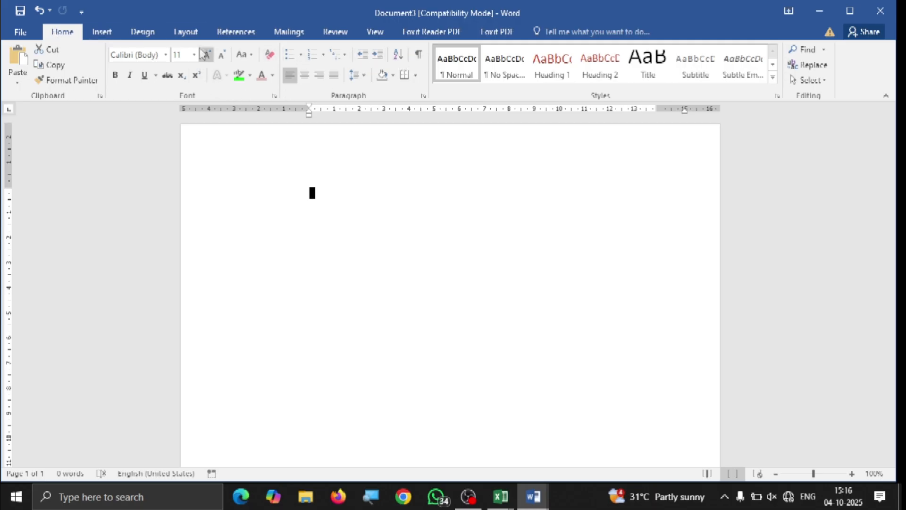
{"action": "left_click", "coordinate": [185, 32]}
{"action": "left_click", "coordinate": [246, 32]}
Enter a list of four first names in the empty document, one name per line.
{"action": "left_click", "coordinate": [341, 187]}
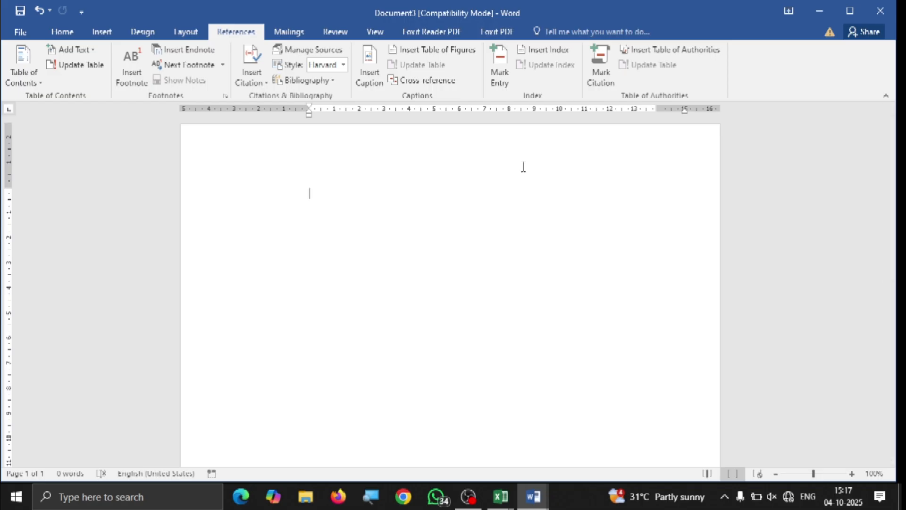
{"action": "type", "text": "r"}
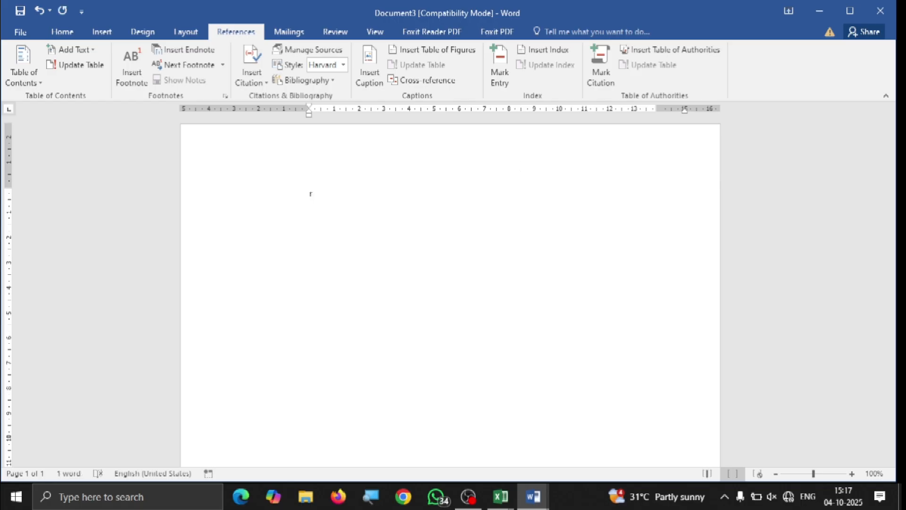
{"action": "type", "text": "ohit"}
{"action": "key", "text": "Return"}
{"action": "type", "text": "rahul"}
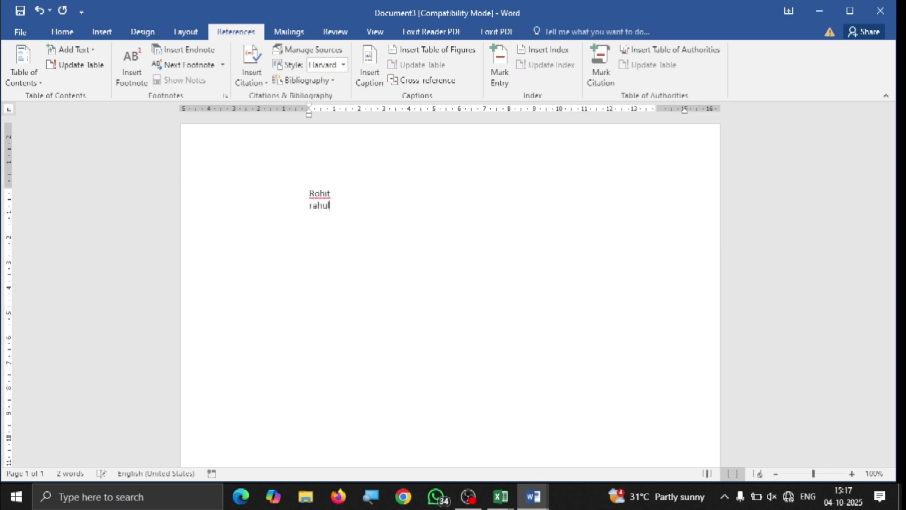
{"action": "key", "text": "Return"}
{"action": "type", "text": "priyal"}
{"action": "key", "text": "Return"}
{"action": "type", "text": "shrui"}
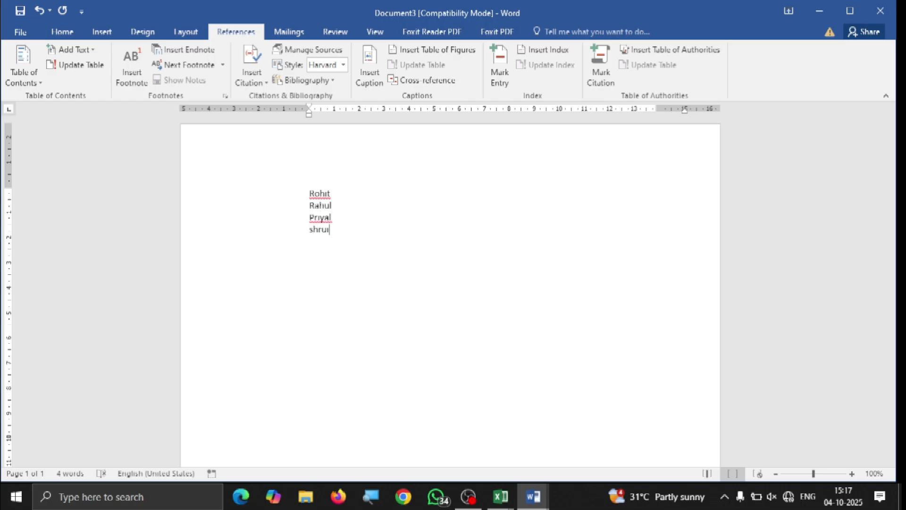
{"action": "key", "text": "BackSpace"}
{"action": "type", "text": "ti"}
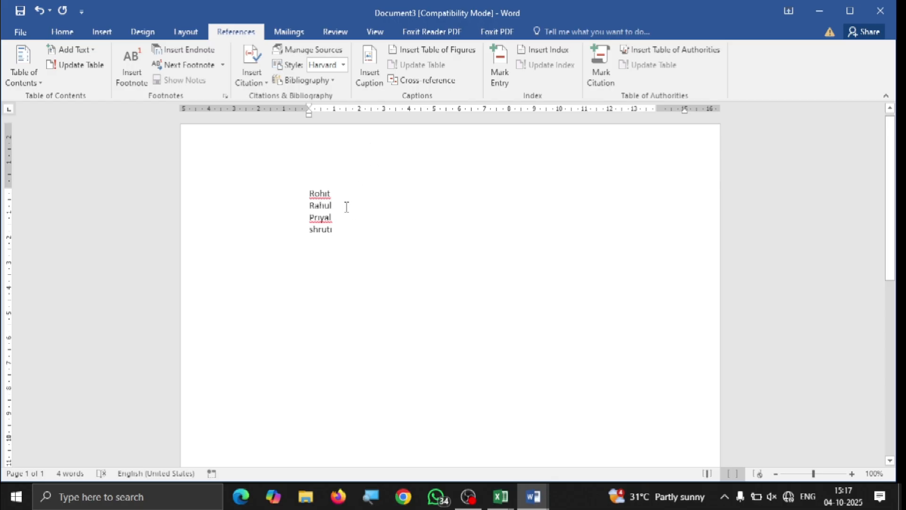
Rename the "boys" citation category to "boyz" while marking citations.
{"action": "left_click_drag", "start_coordinate": [346, 227], "coordinate": [310, 191]}
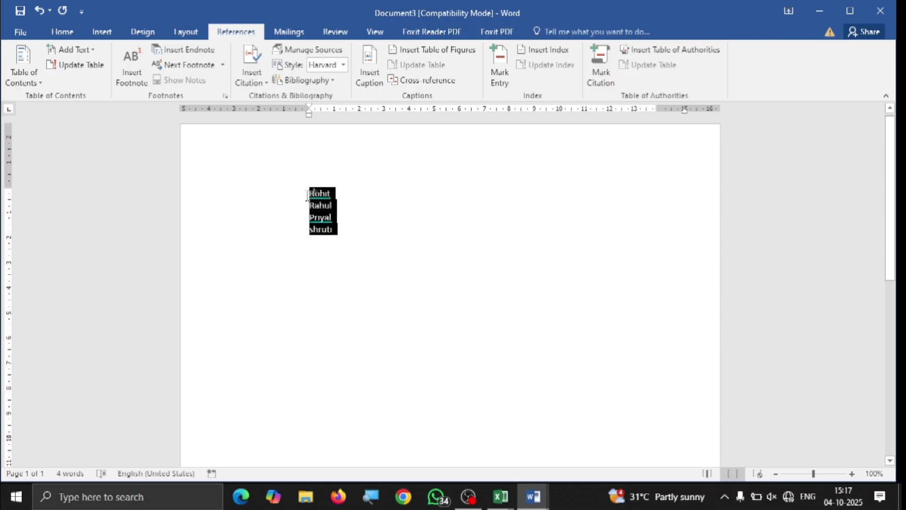
{"action": "left_click", "coordinate": [348, 222]}
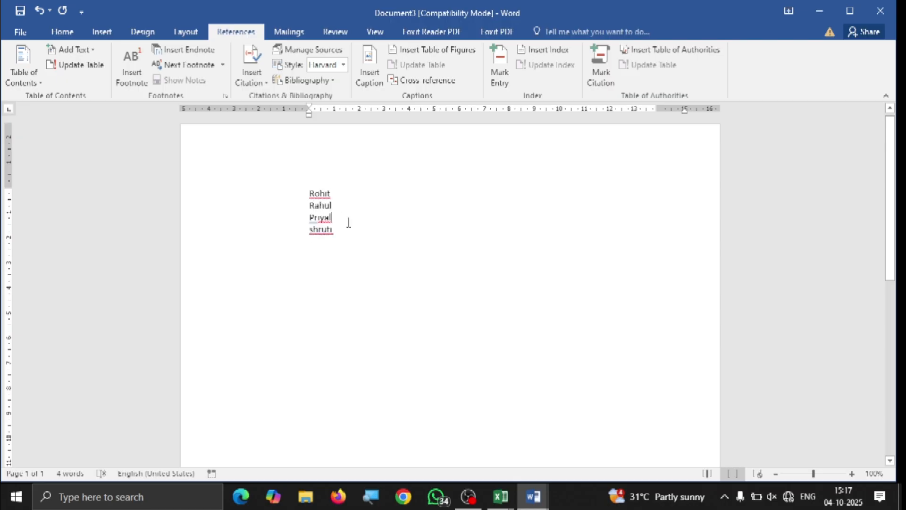
{"action": "left_click", "coordinate": [598, 69]}
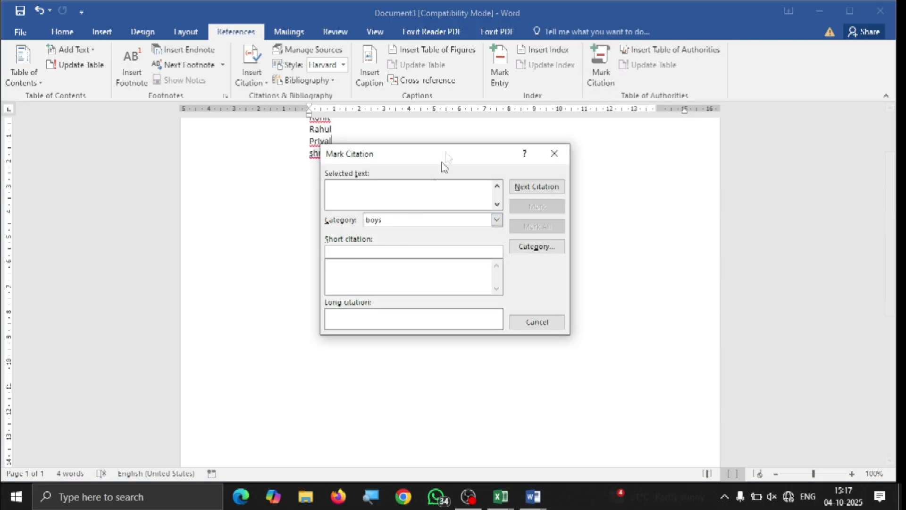
{"action": "left_click_drag", "start_coordinate": [447, 151], "coordinate": [495, 209]}
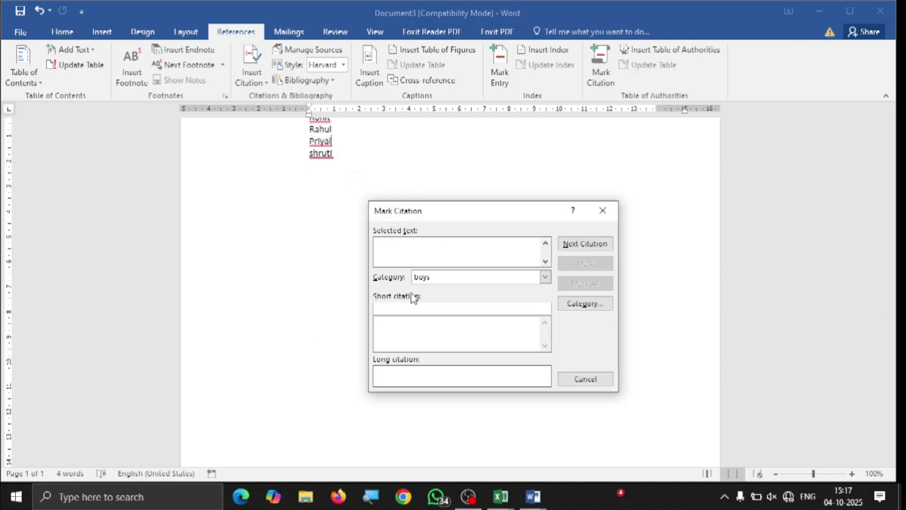
{"action": "left_click", "coordinate": [545, 277]}
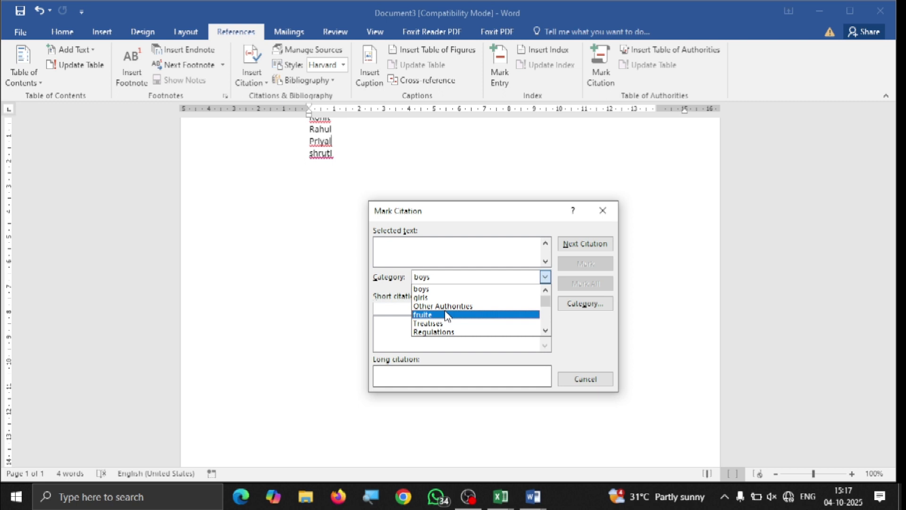
{"action": "left_click", "coordinate": [447, 289]}
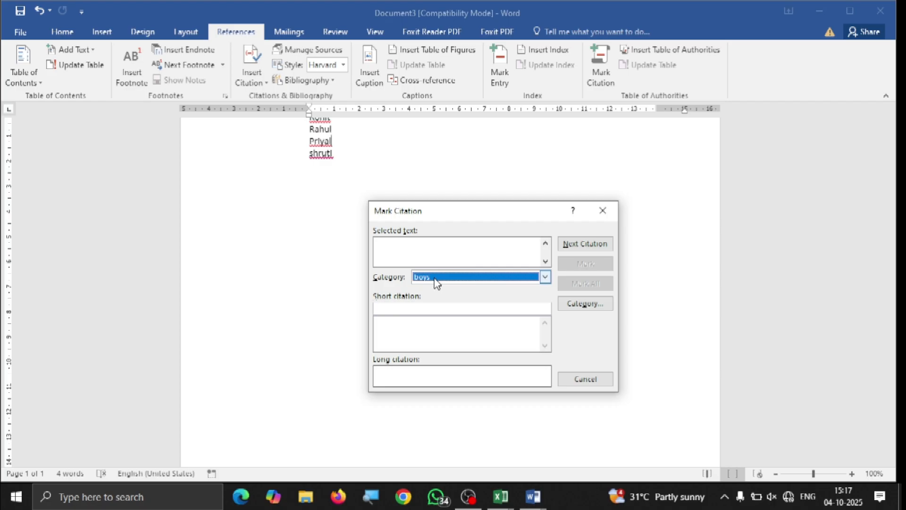
{"action": "left_click", "coordinate": [577, 304]}
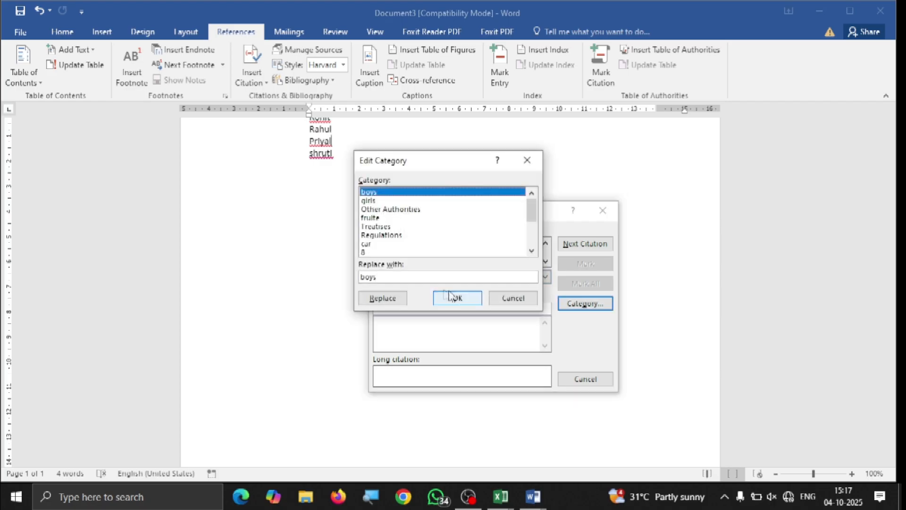
{"action": "left_click", "coordinate": [400, 277]}
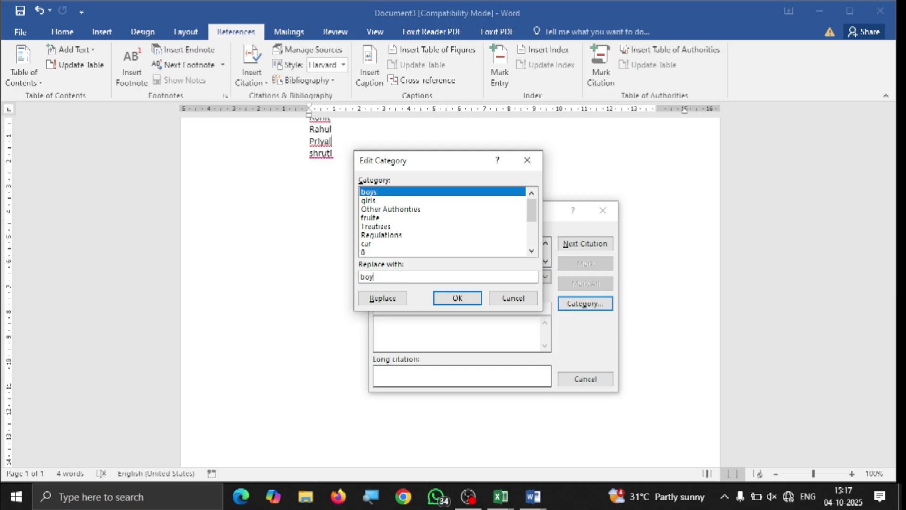
{"action": "type", "text": "z"}
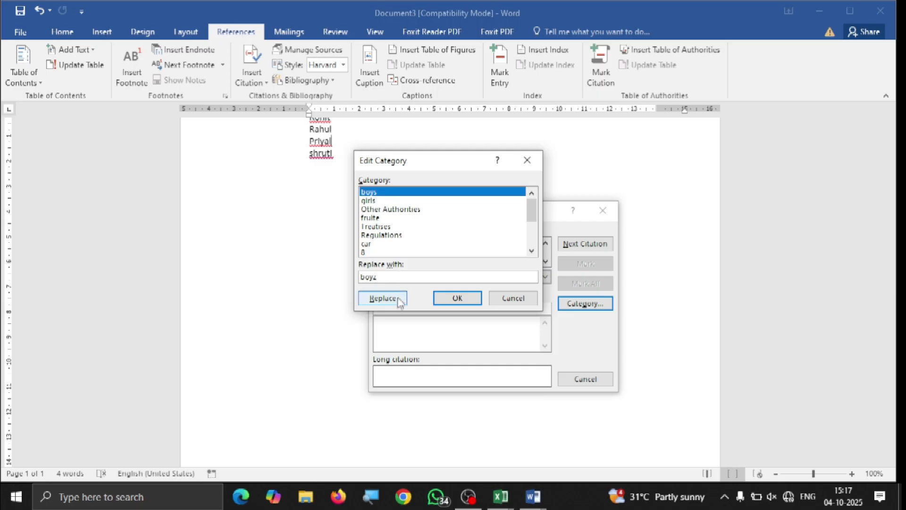
{"action": "left_click", "coordinate": [385, 300]}
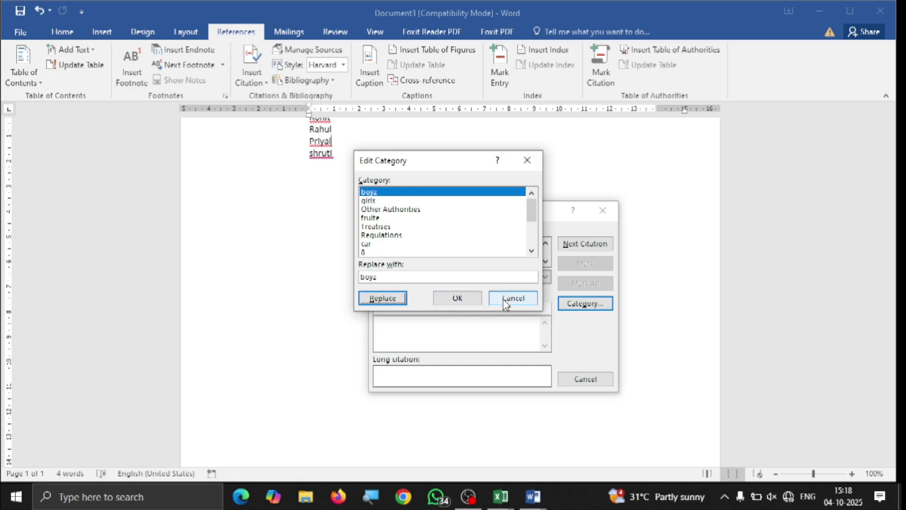
{"action": "left_click", "coordinate": [466, 301]}
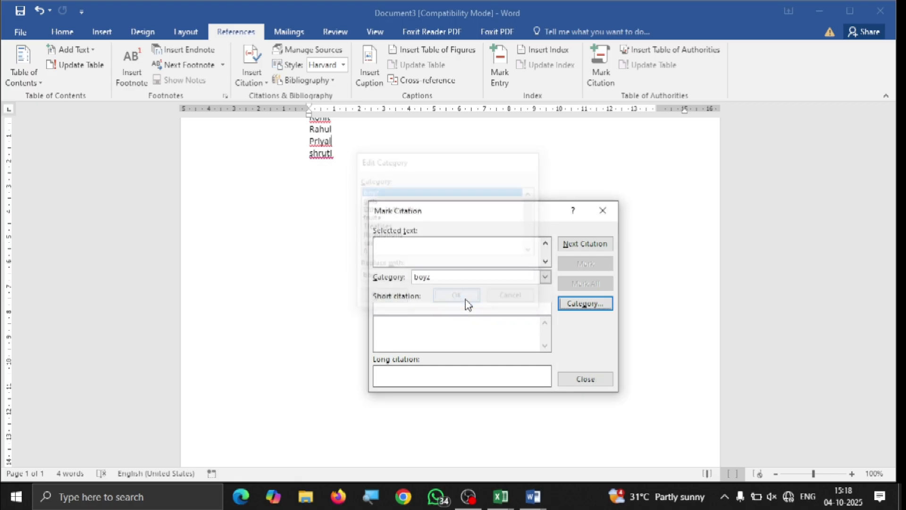
Rename the "girls" citation category to "girlss" and finish editing the citation categories.
{"action": "left_click", "coordinate": [544, 277]}
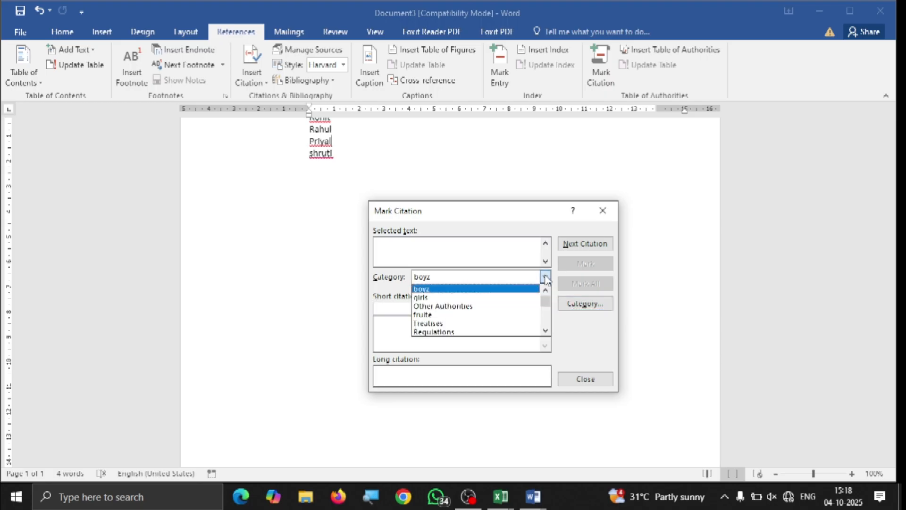
{"action": "left_click", "coordinate": [419, 297]}
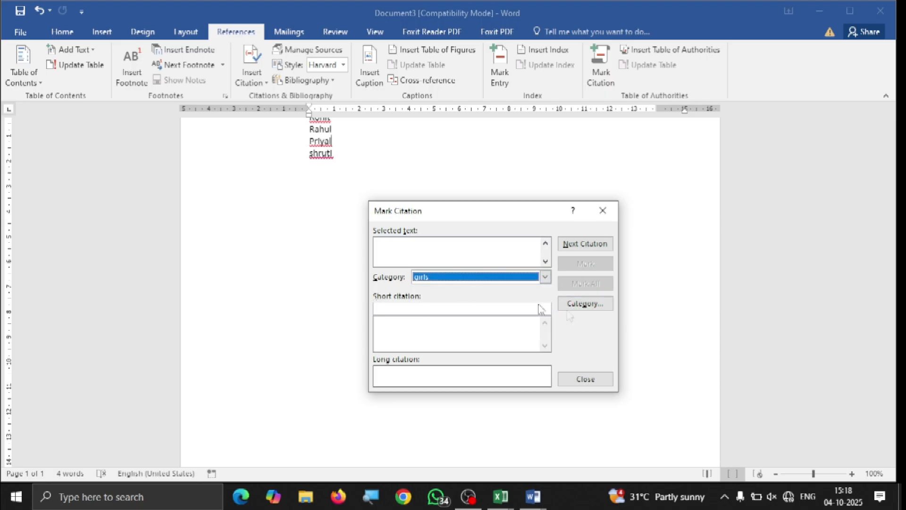
{"action": "left_click", "coordinate": [579, 304]}
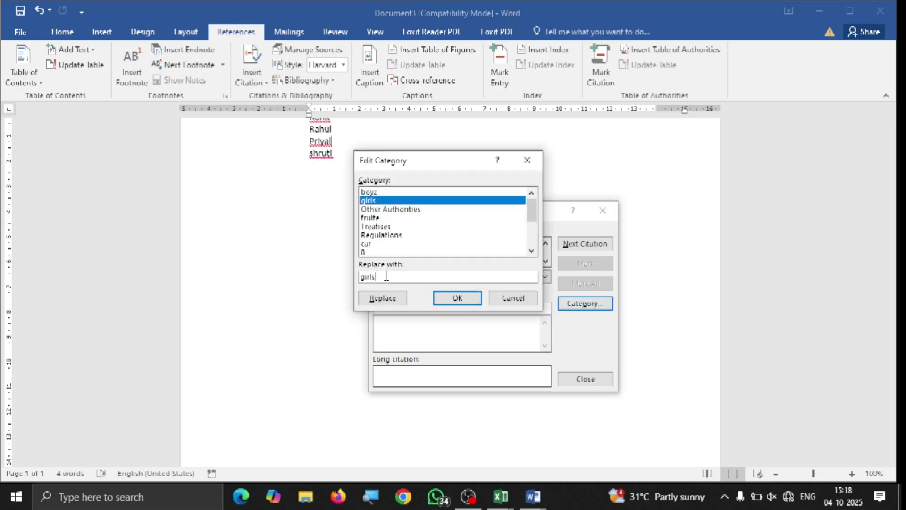
{"action": "type", "text": "s"}
{"action": "left_click", "coordinate": [401, 298]}
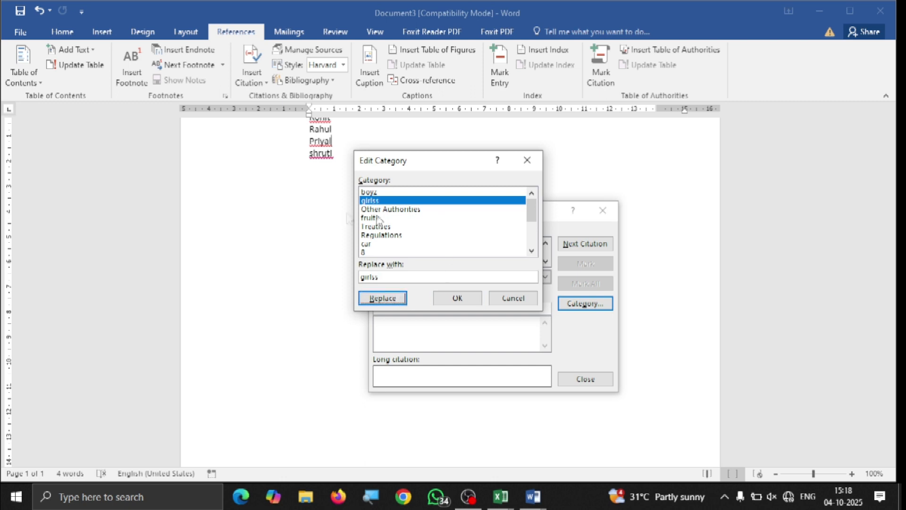
{"action": "left_click", "coordinate": [457, 299]}
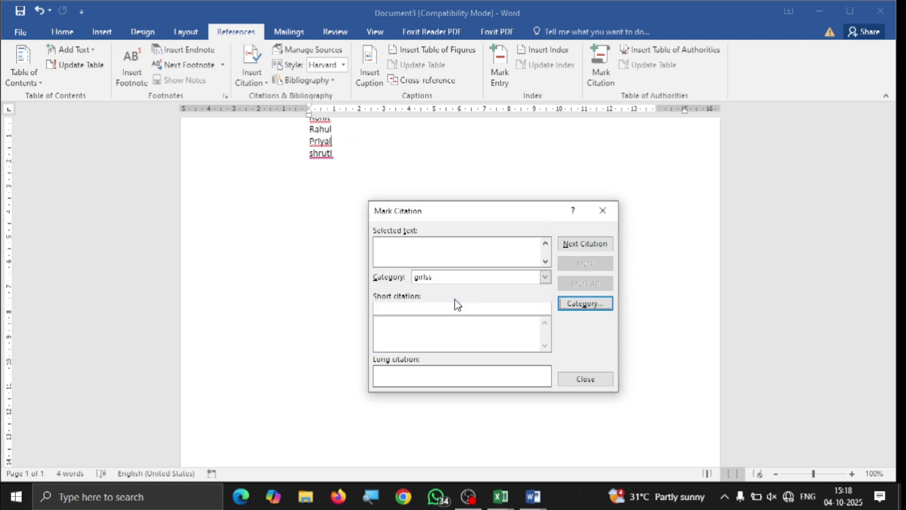
{"action": "left_click", "coordinate": [585, 379]}
{"action": "scroll", "coordinate": [390, 225], "scroll_direction": "up", "scroll_amount": 3}
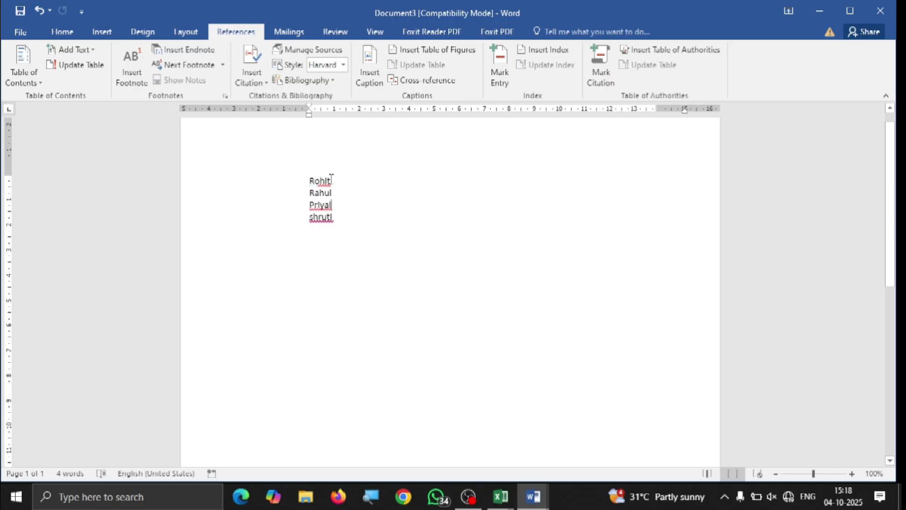
Mark the first name in the list as a citation in the "boyz" category.
{"action": "left_click_drag", "start_coordinate": [331, 179], "coordinate": [311, 179]}
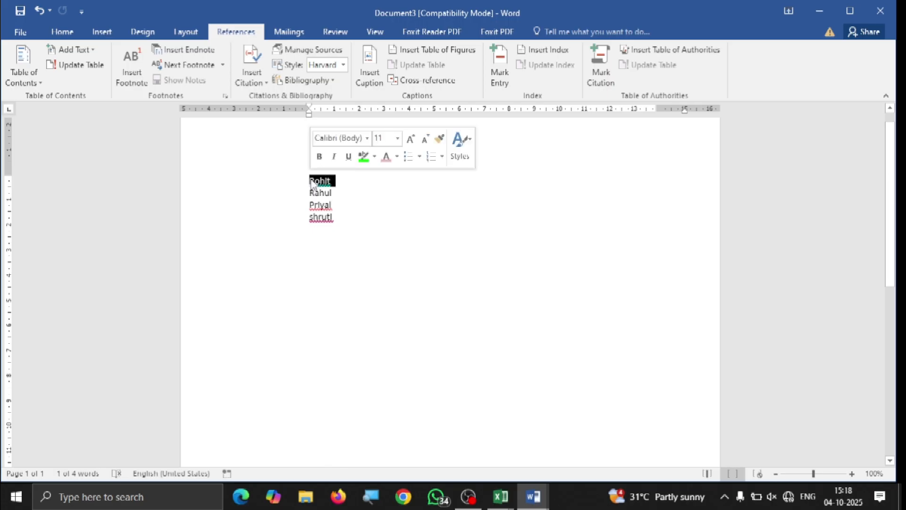
{"action": "left_click", "coordinate": [600, 66]}
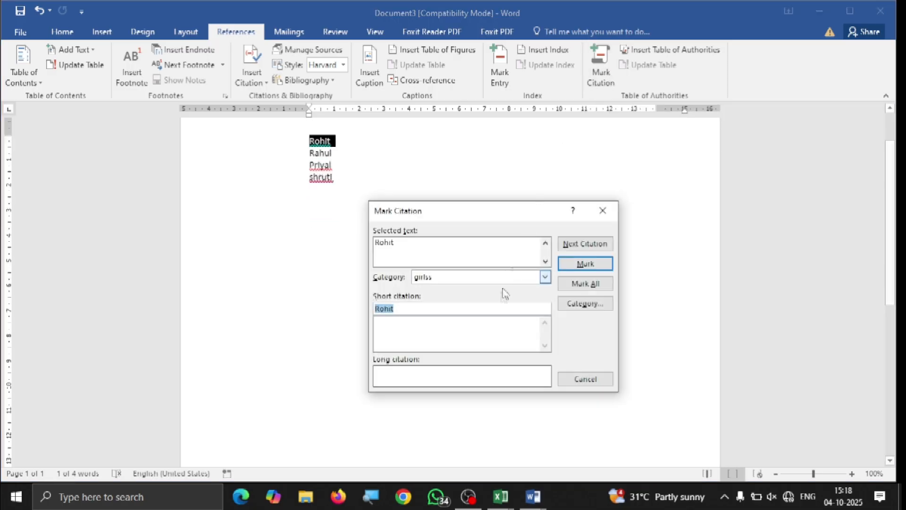
{"action": "left_click", "coordinate": [545, 277]}
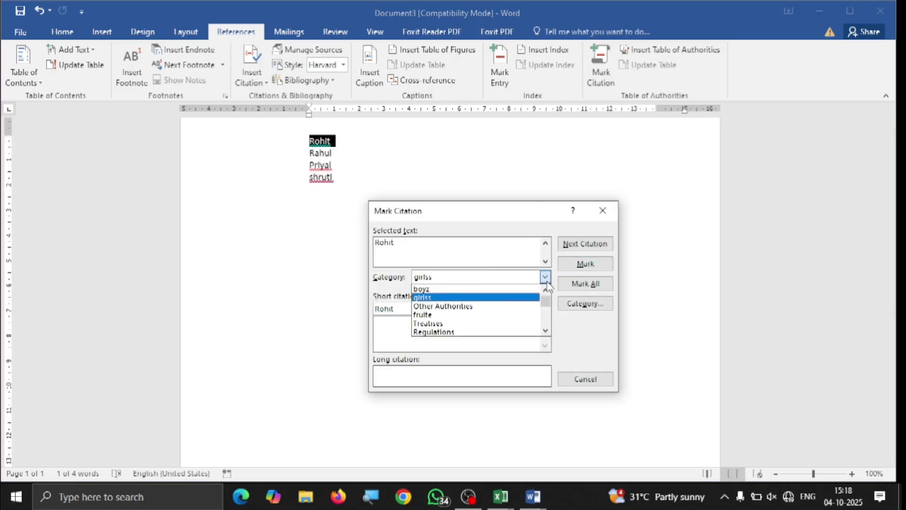
{"action": "left_click", "coordinate": [502, 296]}
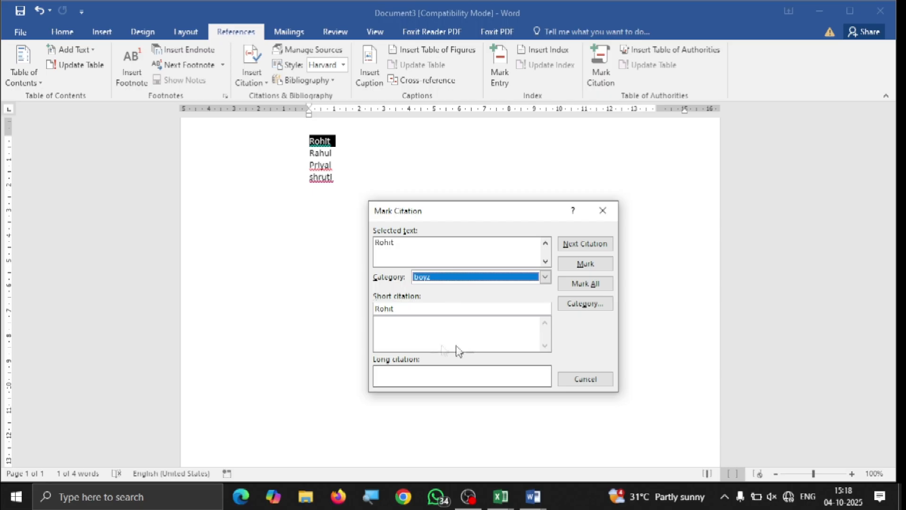
{"action": "left_click", "coordinate": [579, 273]}
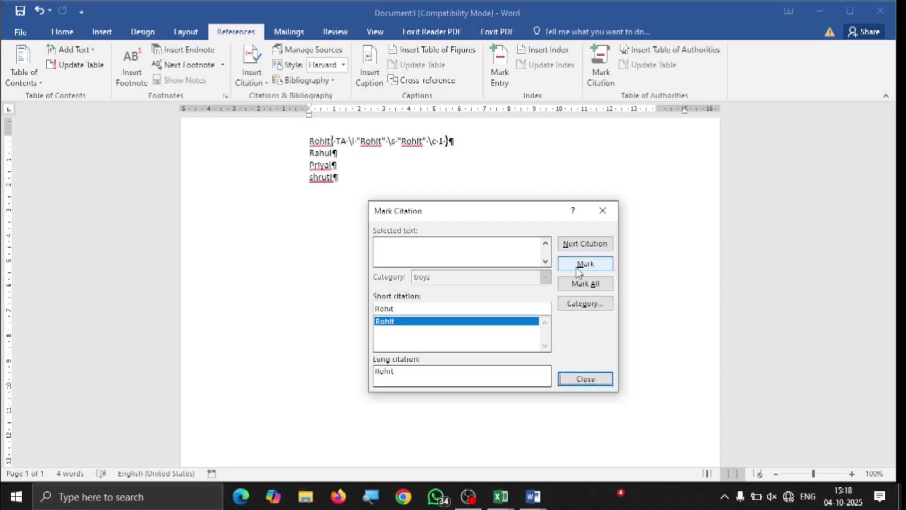
{"action": "left_click", "coordinate": [584, 380]}
Mark the second name in the list as a citation, also in the "boyz" category.
{"action": "left_click_drag", "start_coordinate": [337, 153], "coordinate": [309, 153]}
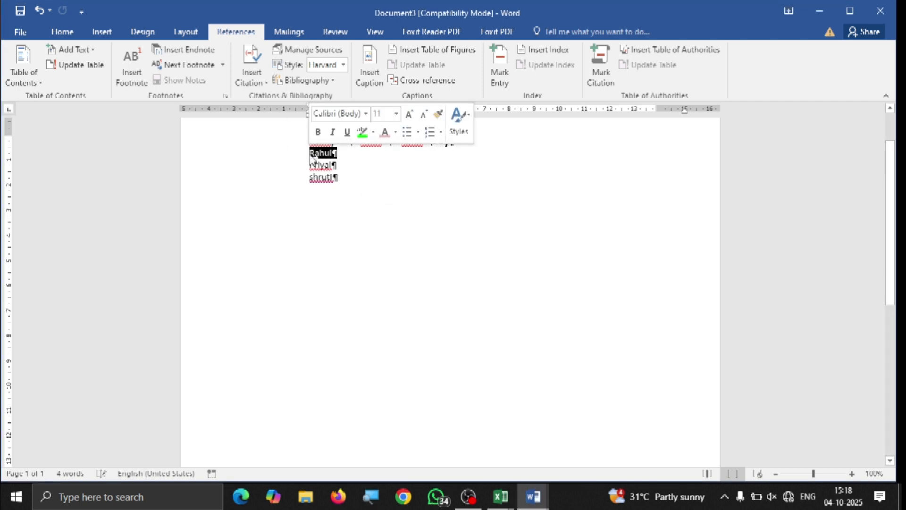
{"action": "left_click", "coordinate": [603, 85]}
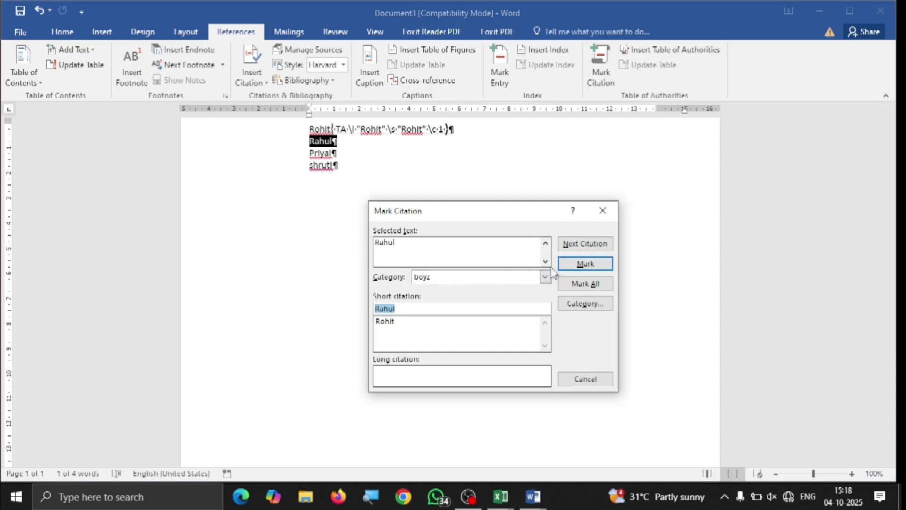
{"action": "left_click", "coordinate": [577, 267]}
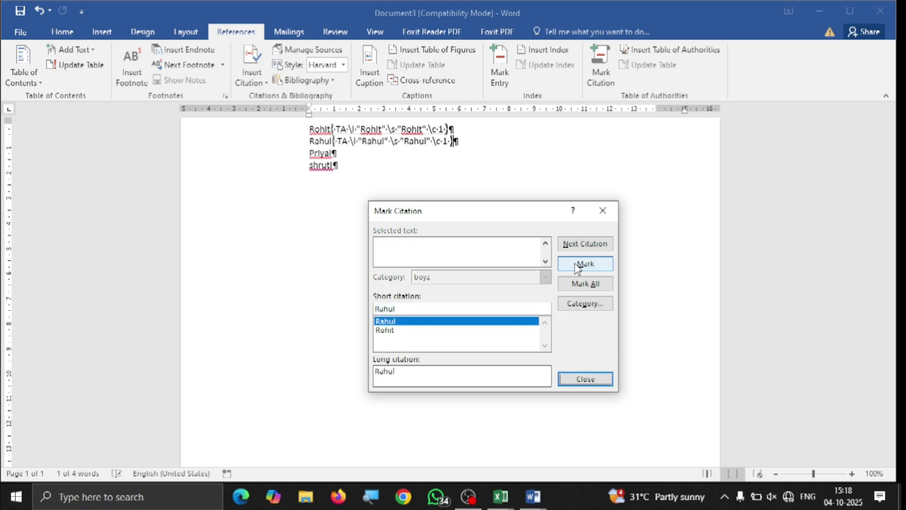
{"action": "left_click", "coordinate": [585, 378]}
Mark the third name in the list as a citation in the "girlss" category.
{"action": "left_click_drag", "start_coordinate": [344, 154], "coordinate": [309, 154]}
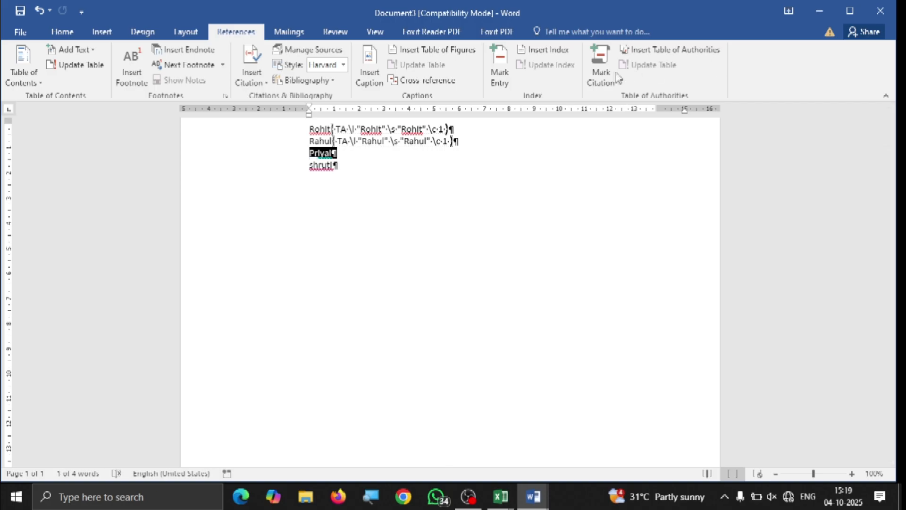
{"action": "left_click", "coordinate": [613, 76]}
{"action": "left_click", "coordinate": [545, 278]}
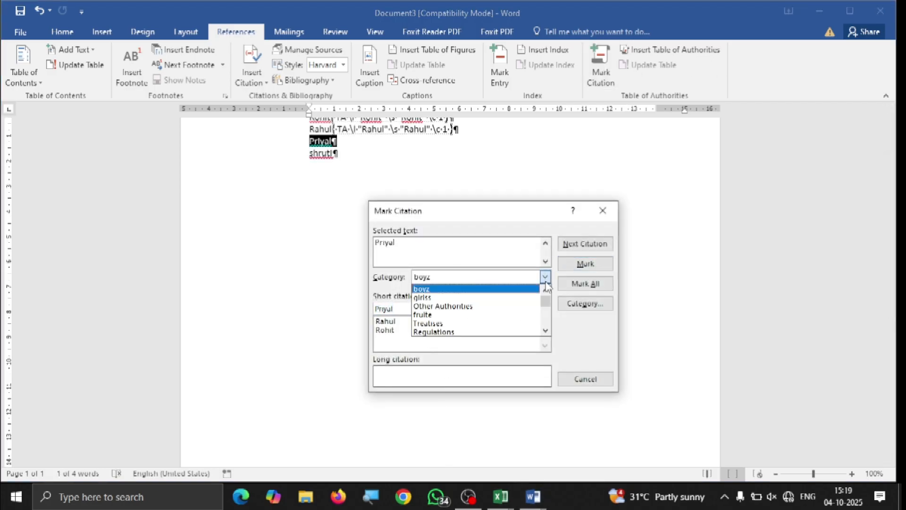
{"action": "left_click", "coordinate": [478, 297]}
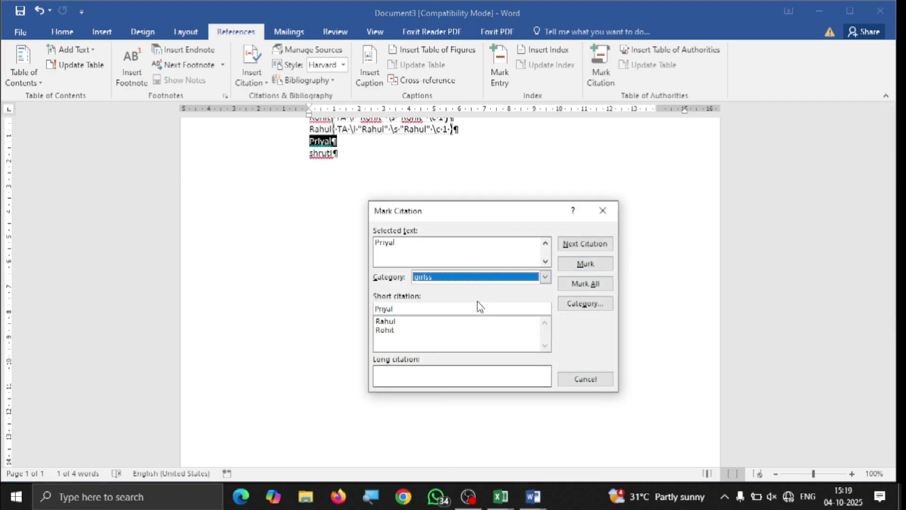
{"action": "left_click", "coordinate": [585, 264]}
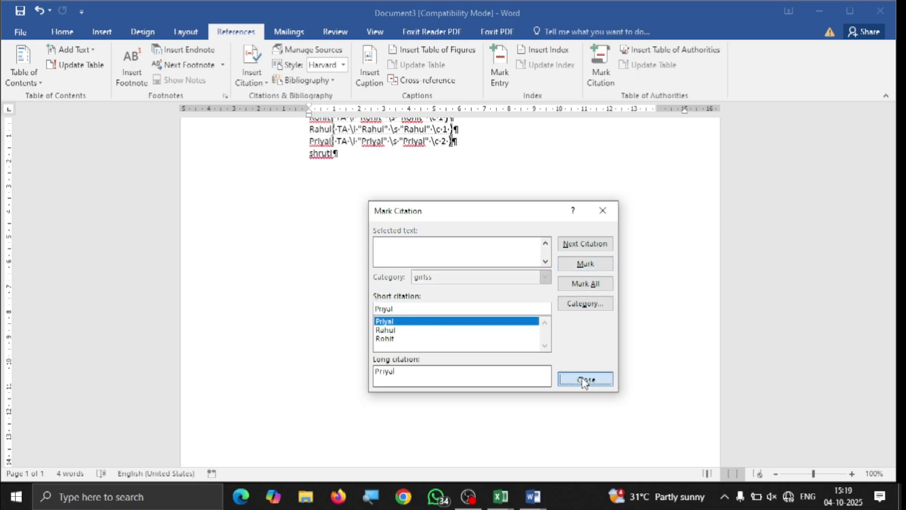
{"action": "left_click", "coordinate": [585, 379]}
Mark the fourth name in the list as a citation, also in the "girlss" category.
{"action": "left_click_drag", "start_coordinate": [346, 153], "coordinate": [304, 154]}
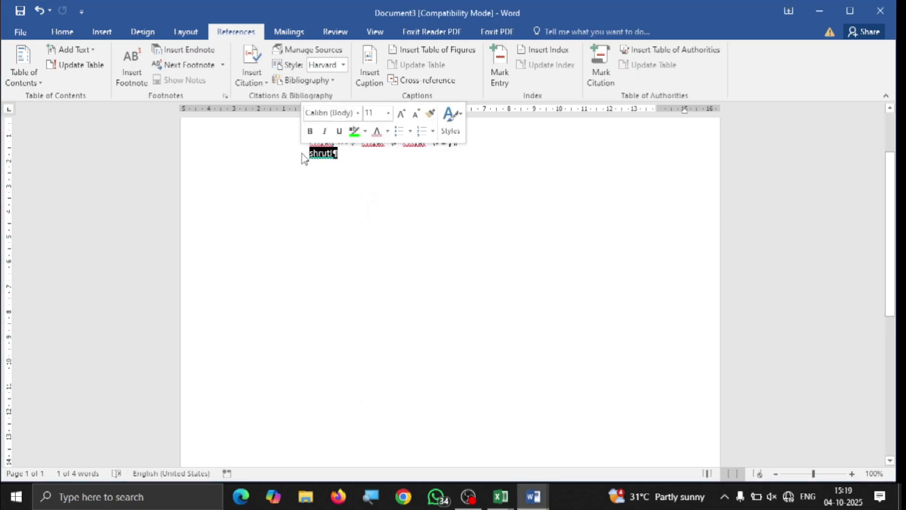
{"action": "left_click", "coordinate": [599, 66]}
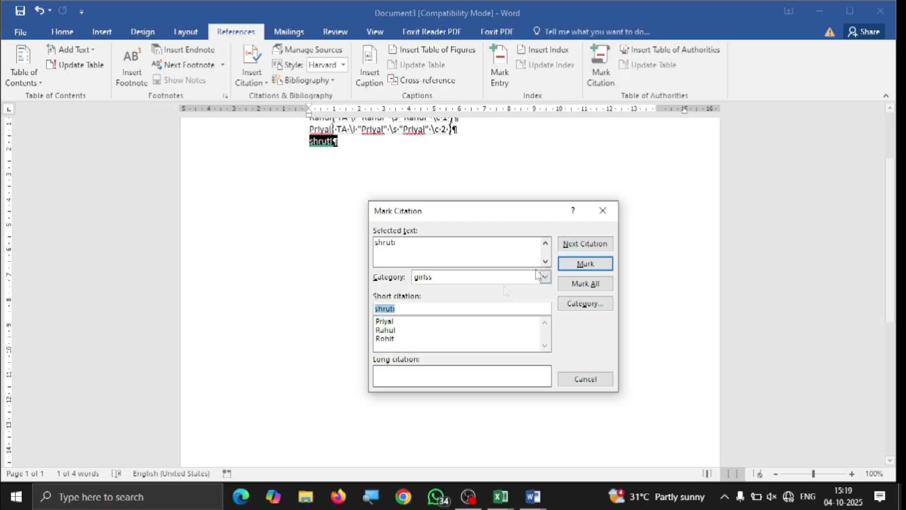
{"action": "left_click", "coordinate": [561, 268]}
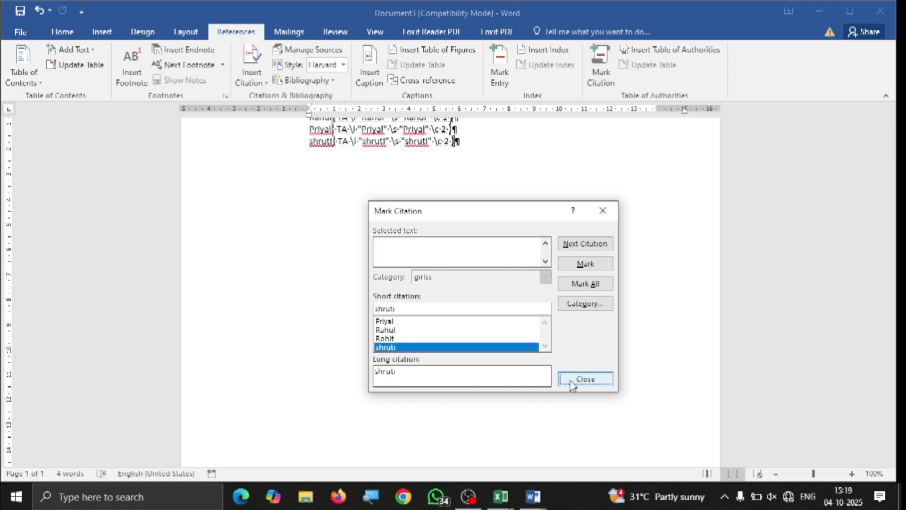
{"action": "left_click", "coordinate": [584, 378]}
Insert a table of authorities covering all categories a few blank lines below the list of marked names.
{"action": "scroll", "coordinate": [494, 278], "scroll_direction": "up", "scroll_amount": 2}
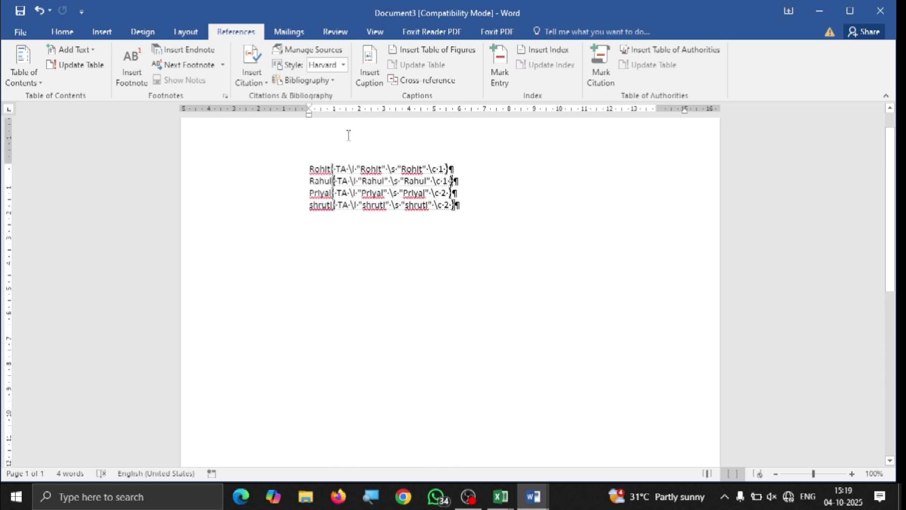
{"action": "key", "text": "Return"}
{"action": "key", "text": "Return"}
{"action": "key", "text": "Return"}
{"action": "key", "text": "Return"}
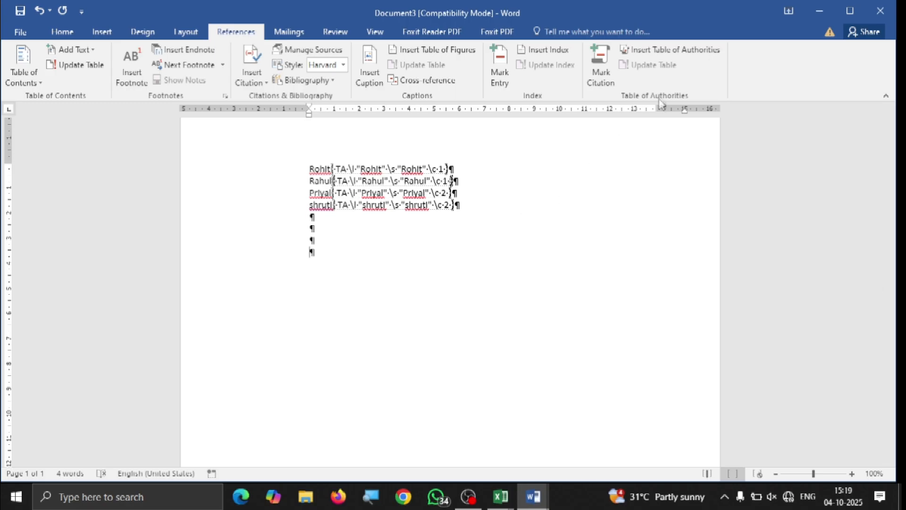
{"action": "left_click", "coordinate": [658, 59]}
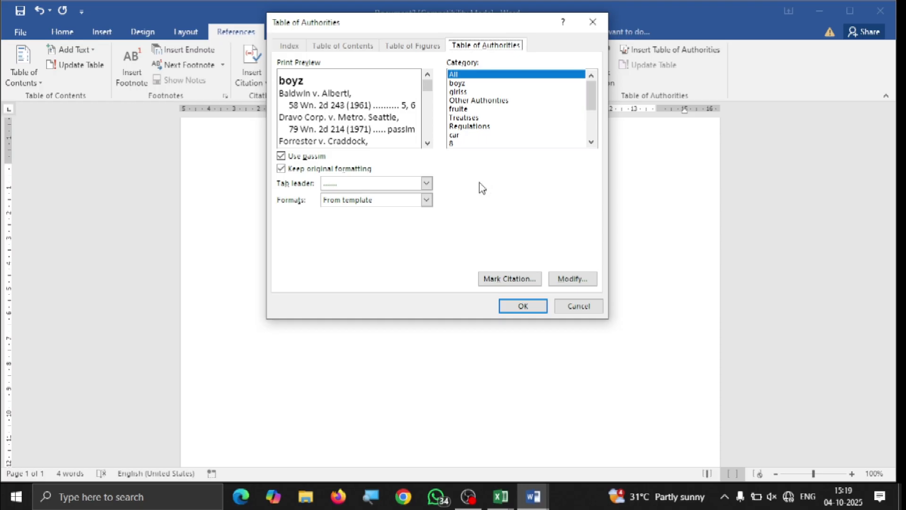
{"action": "left_click", "coordinate": [481, 89]}
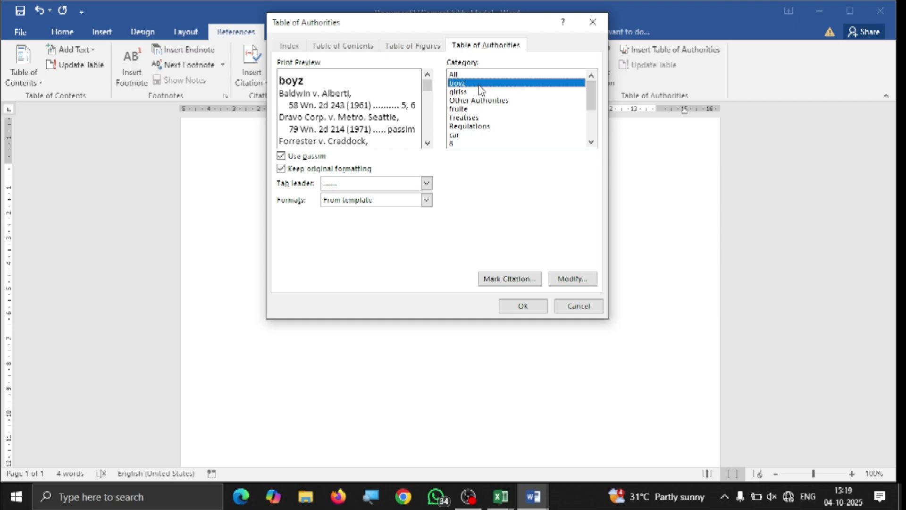
{"action": "left_click", "coordinate": [477, 75]}
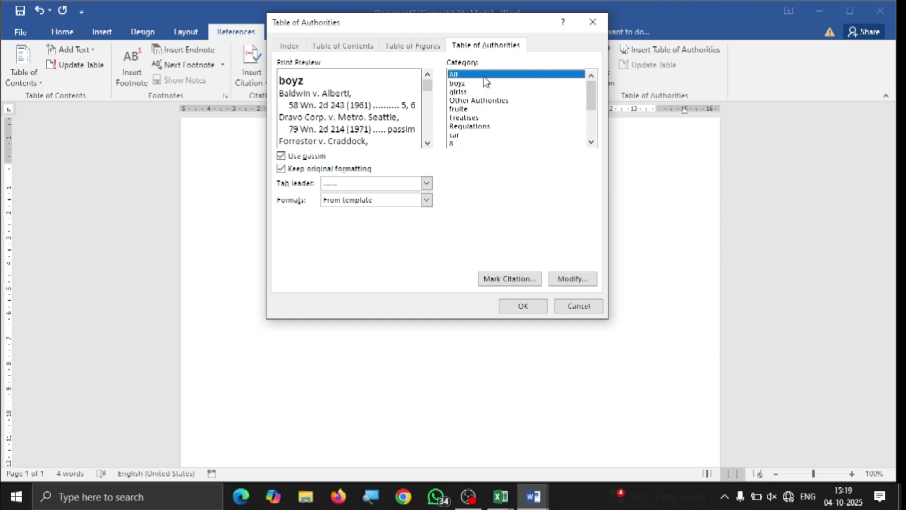
{"action": "left_click", "coordinate": [522, 306]}
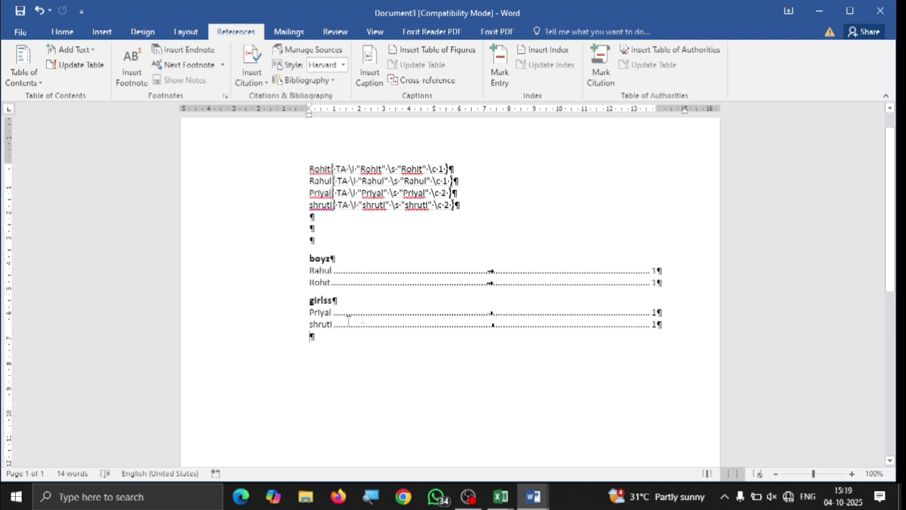
Add a fifth name on a new line below the list and mark it as a citation in the "girlss" category.
{"action": "key", "text": "Return"}
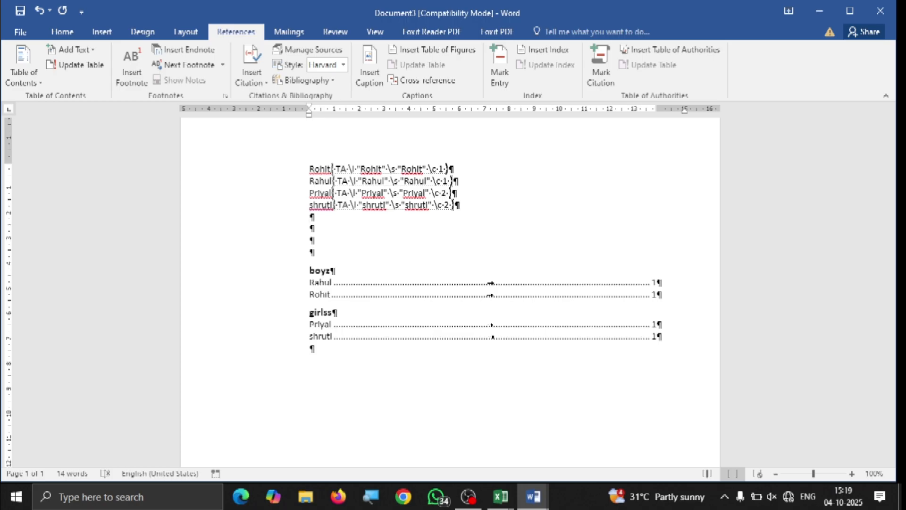
{"action": "type", "text": "riya"}
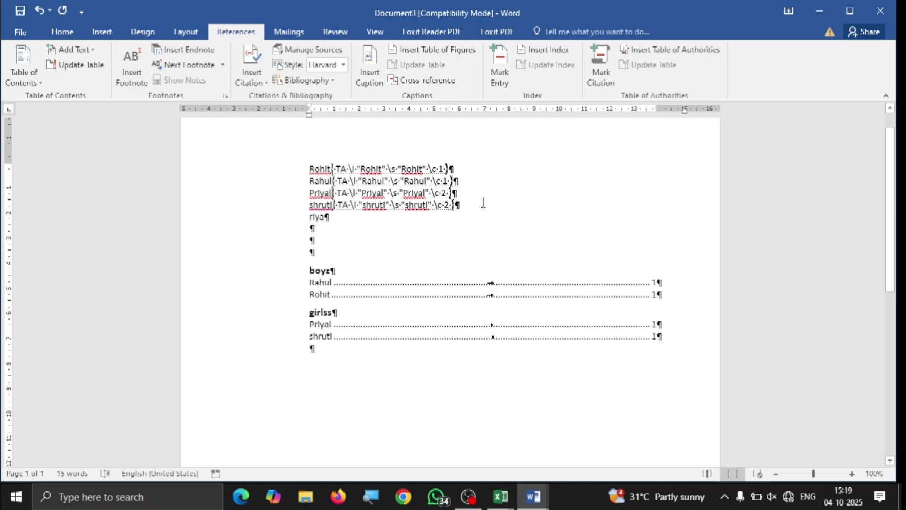
{"action": "left_click_drag", "start_coordinate": [329, 217], "coordinate": [309, 217]}
{"action": "left_click", "coordinate": [611, 81]}
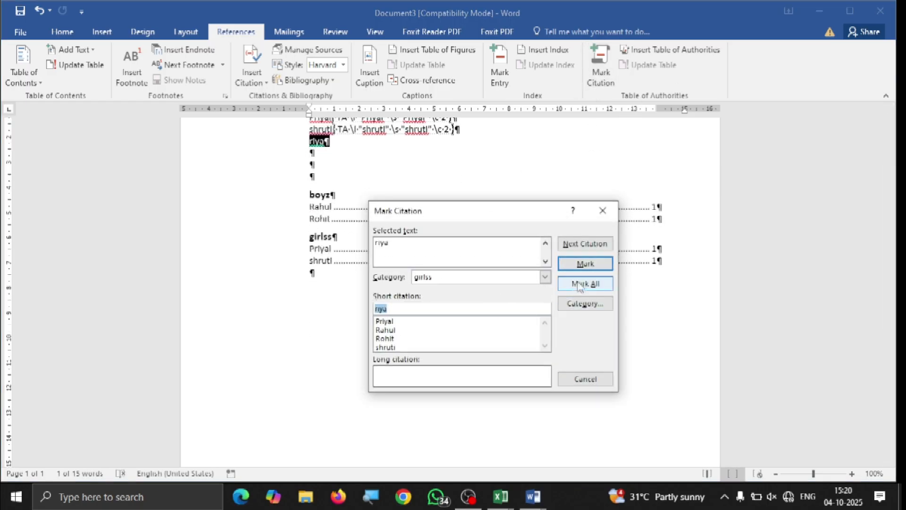
{"action": "left_click", "coordinate": [593, 264]}
{"action": "left_click", "coordinate": [584, 378]}
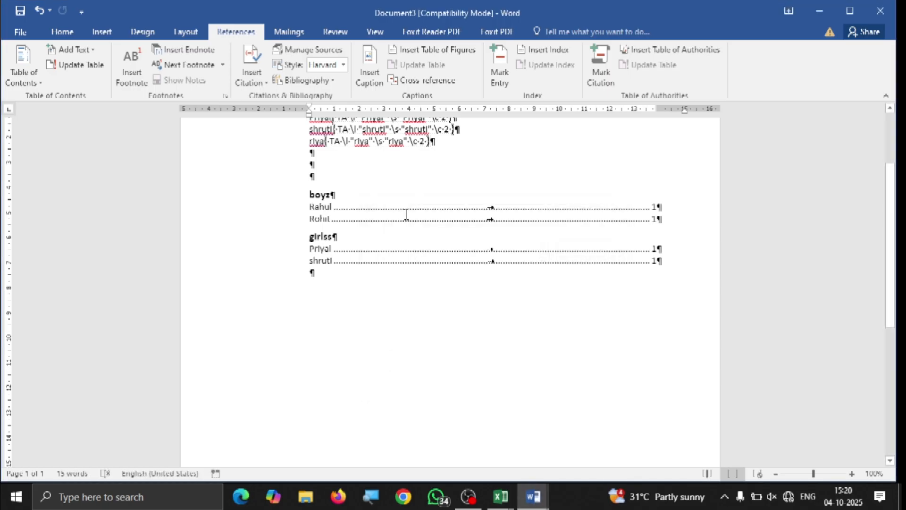
Update the "girlss" section of the table of authorities to include the newly marked citation.
{"action": "left_click", "coordinate": [408, 250]}
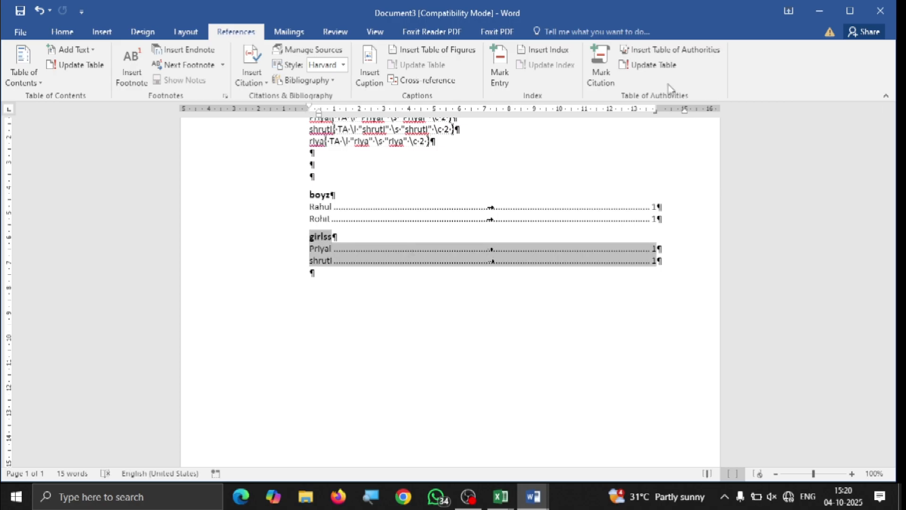
{"action": "left_click", "coordinate": [651, 69]}
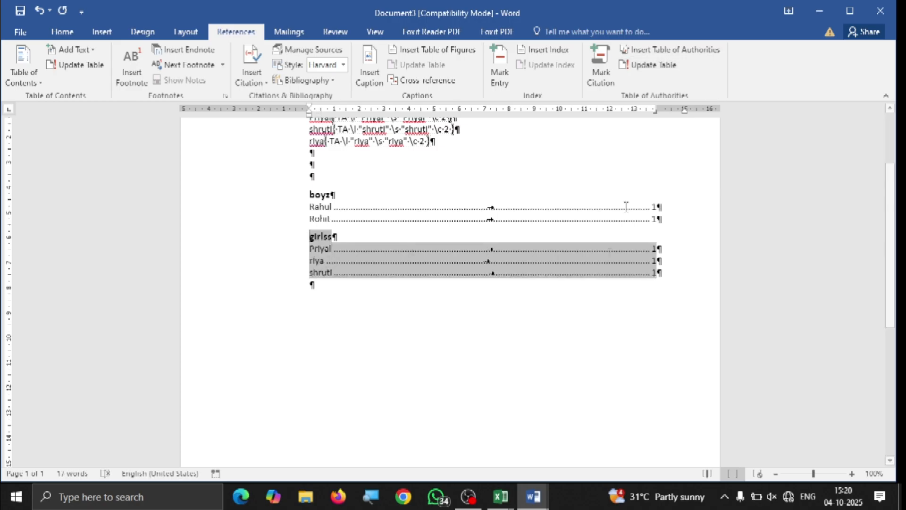